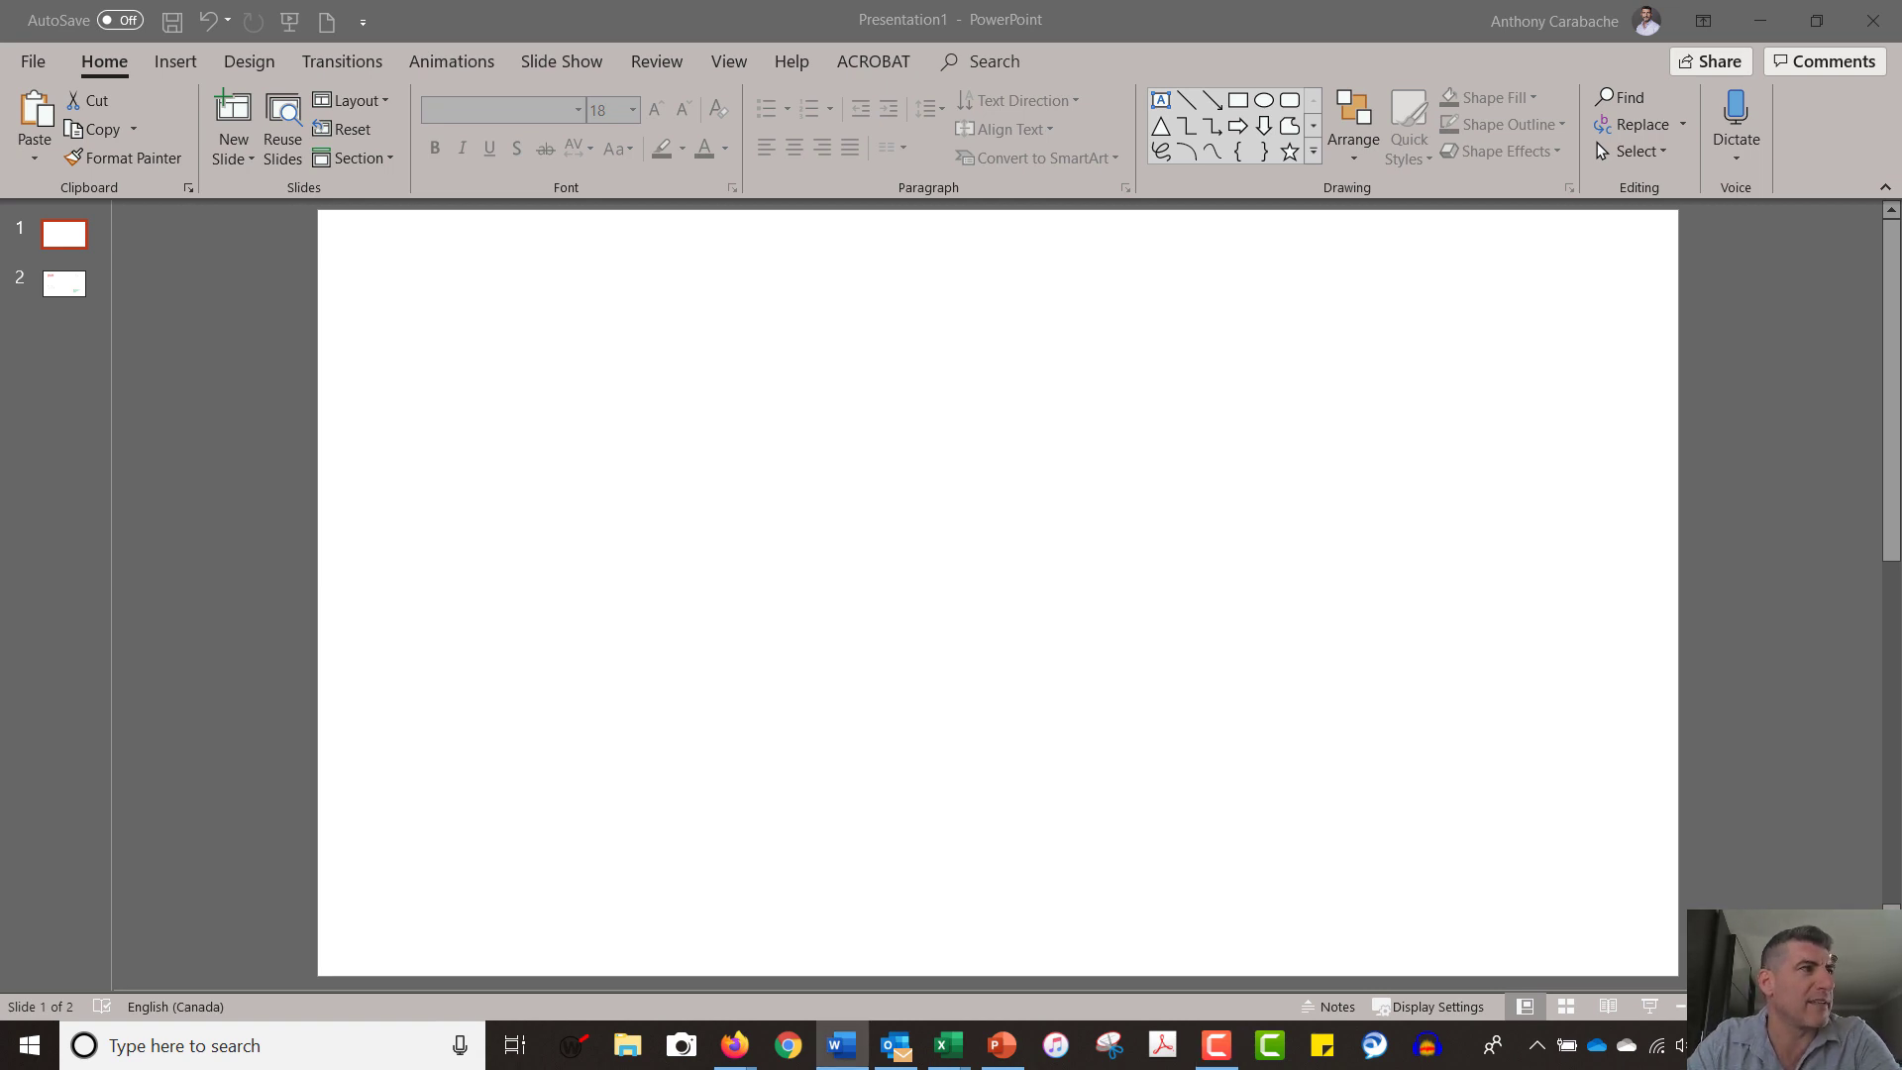
left_click(1001, 1045)
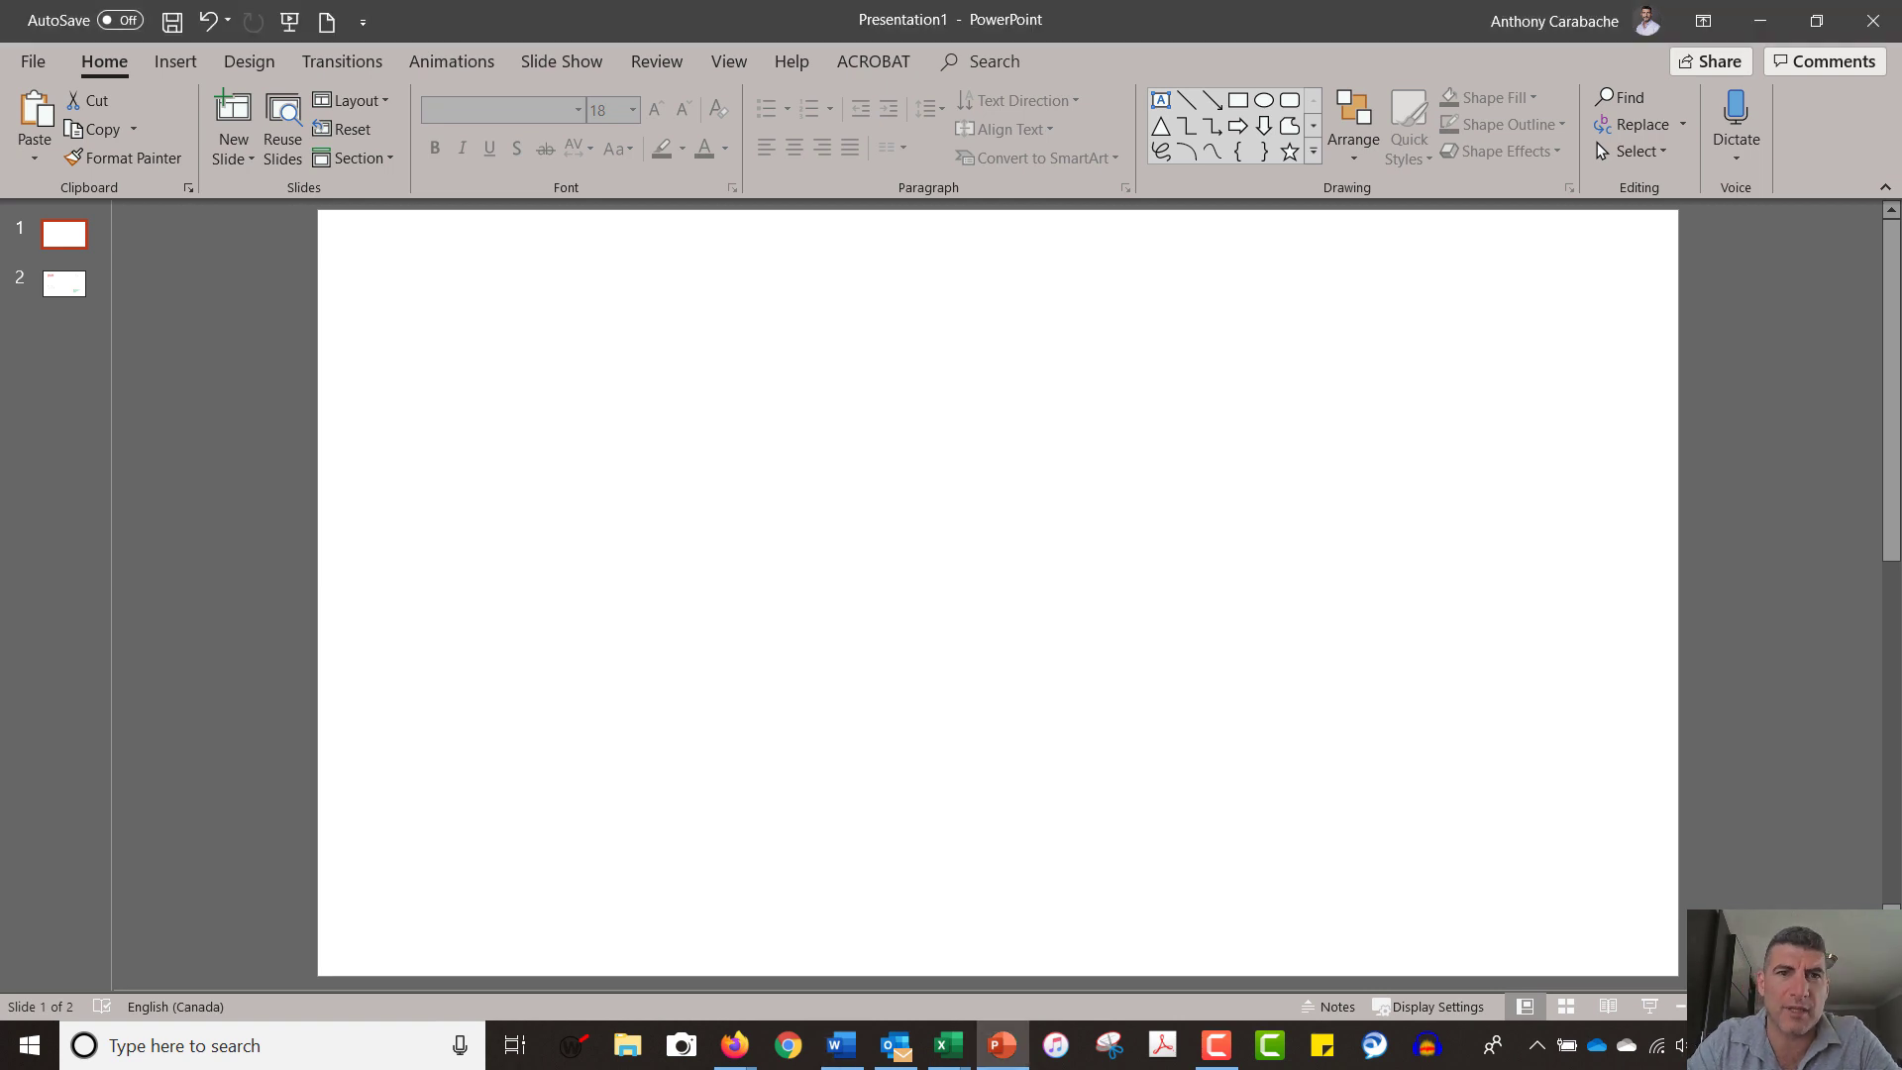
right_click(567, 282)
left_click(616, 327)
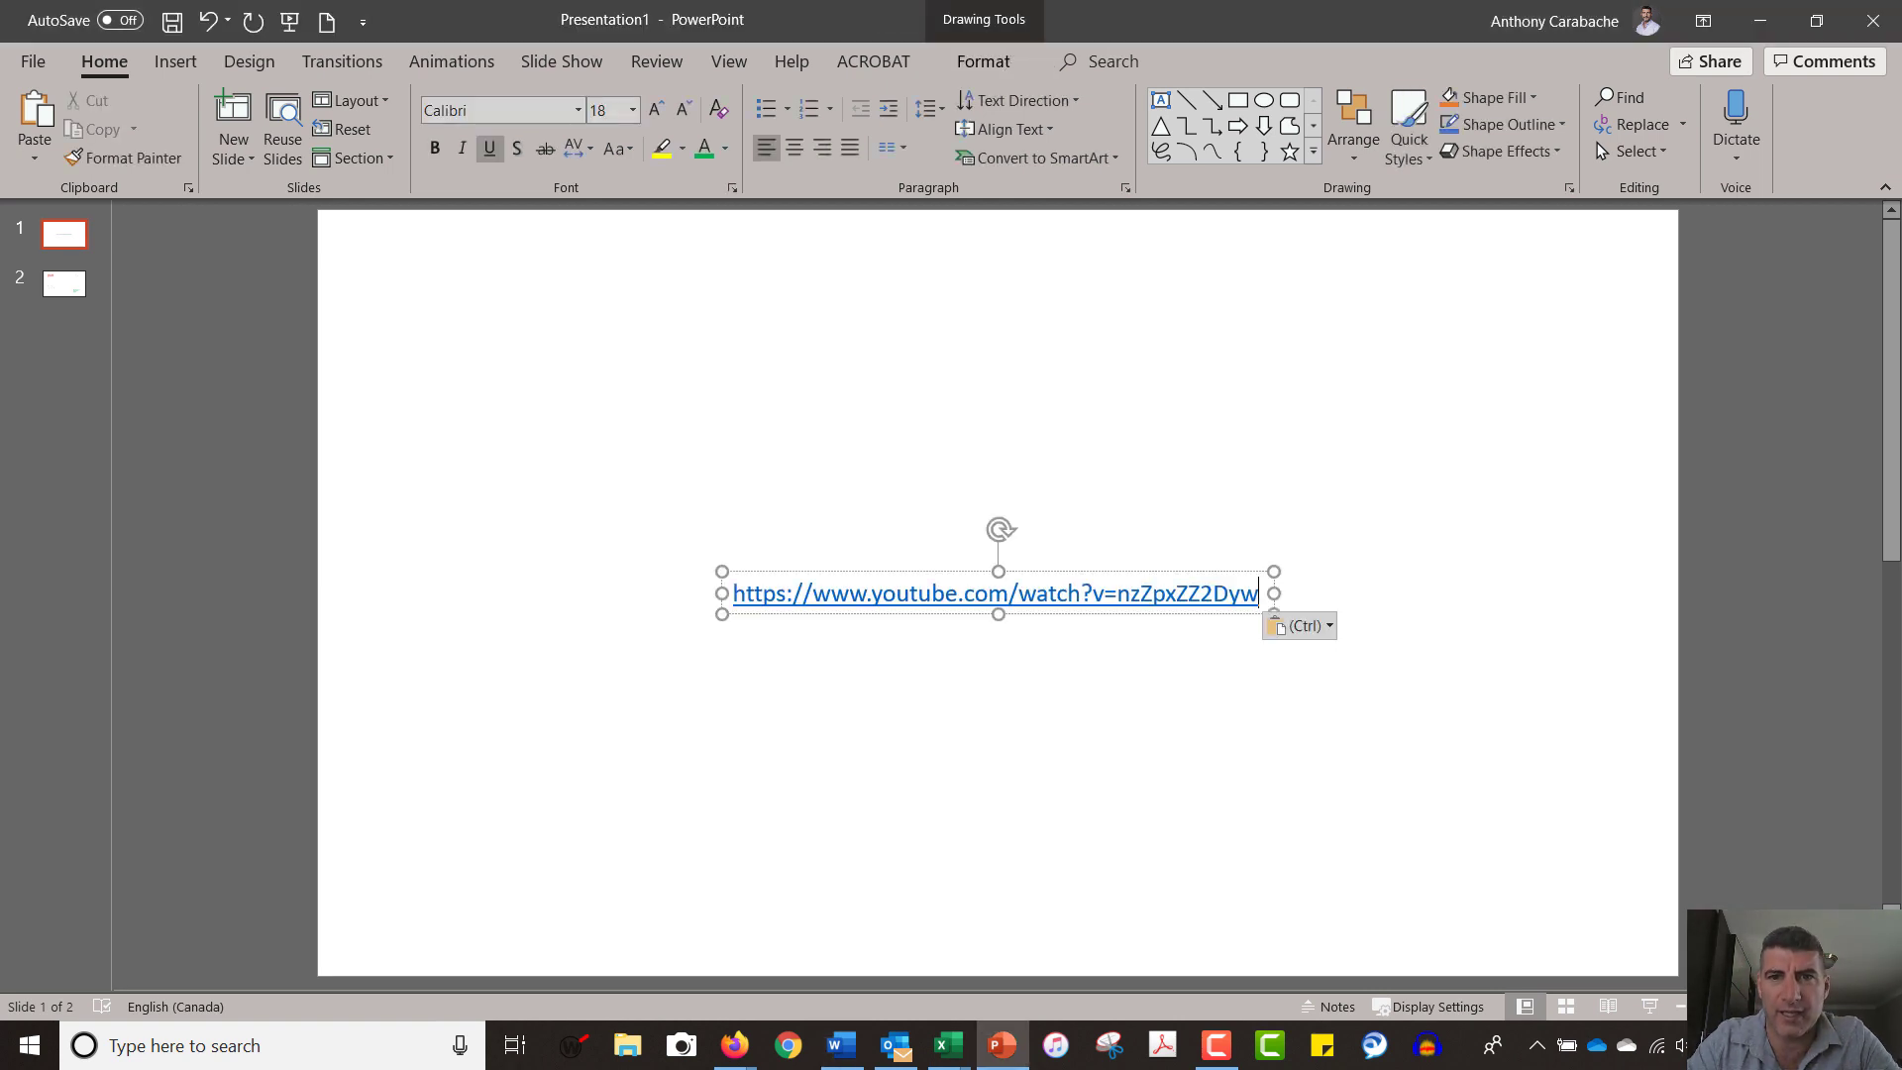
left_click_drag(995, 592, 939, 300)
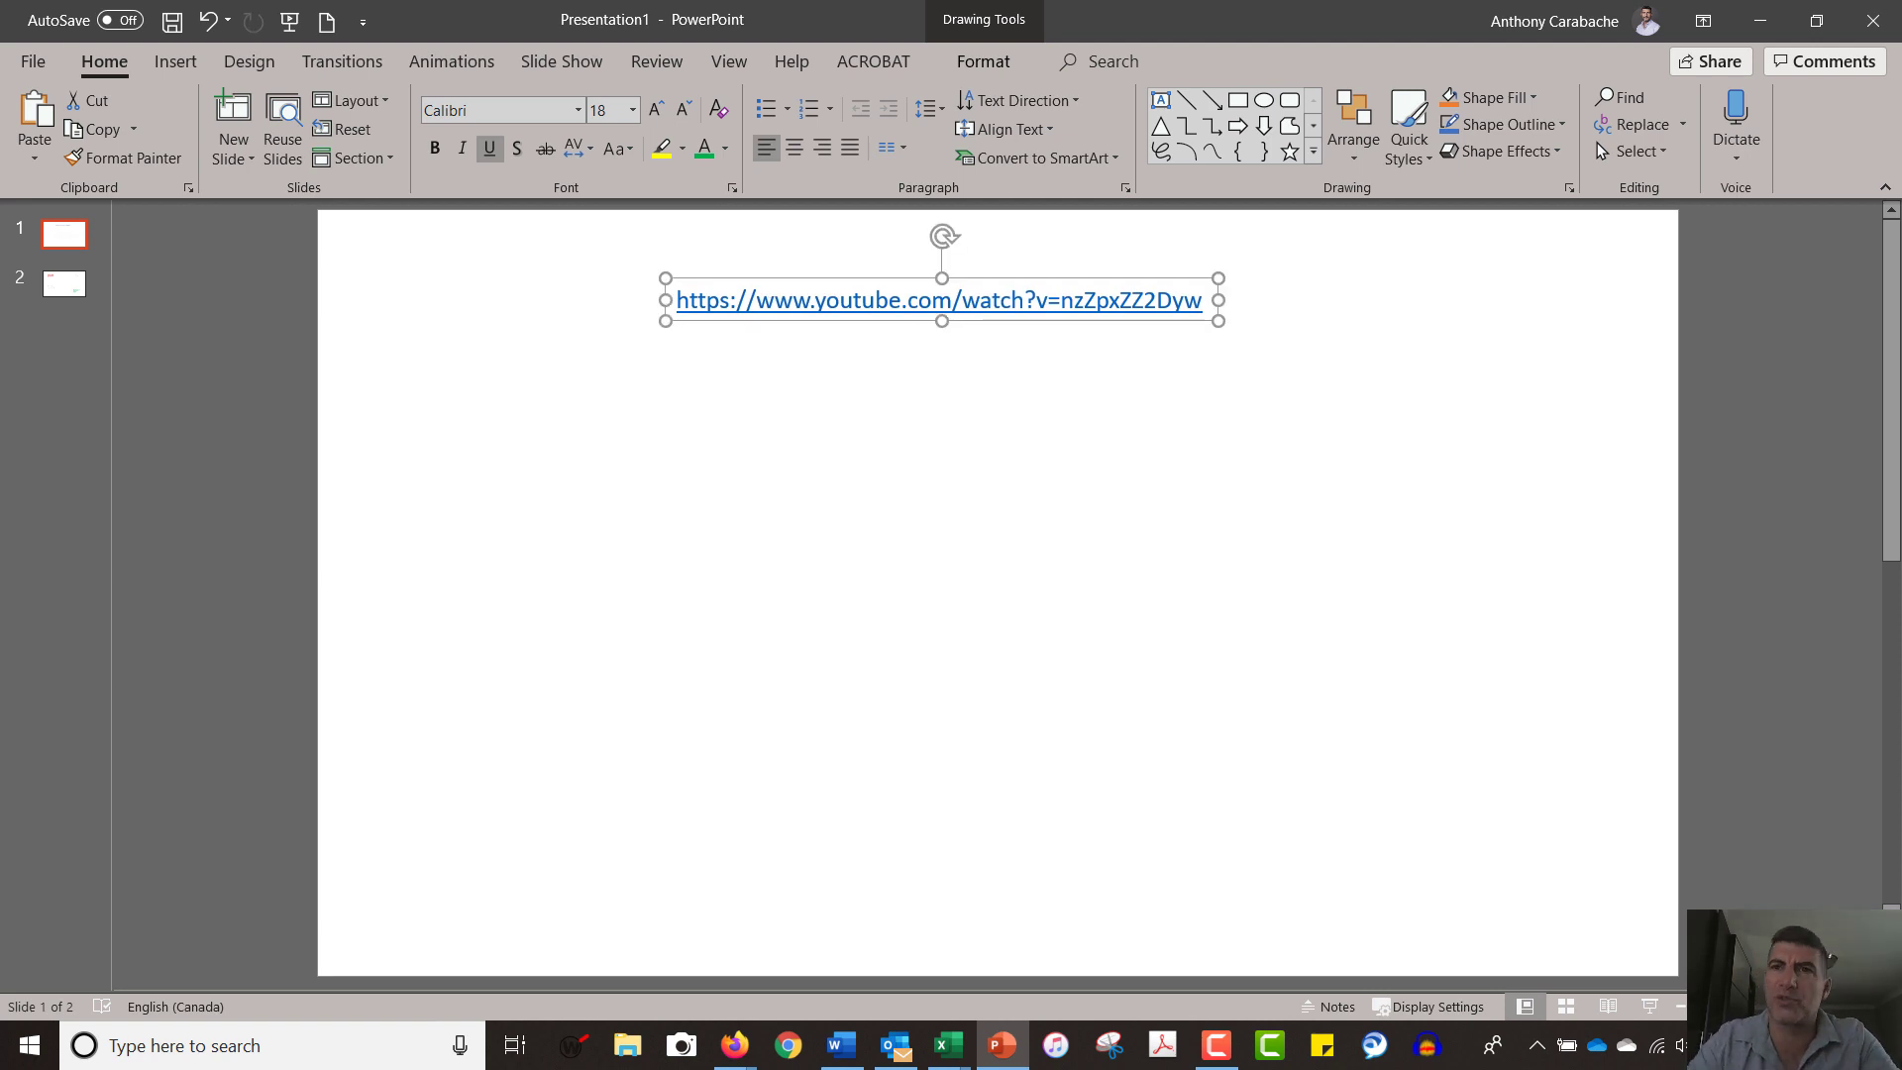
key("Escape")
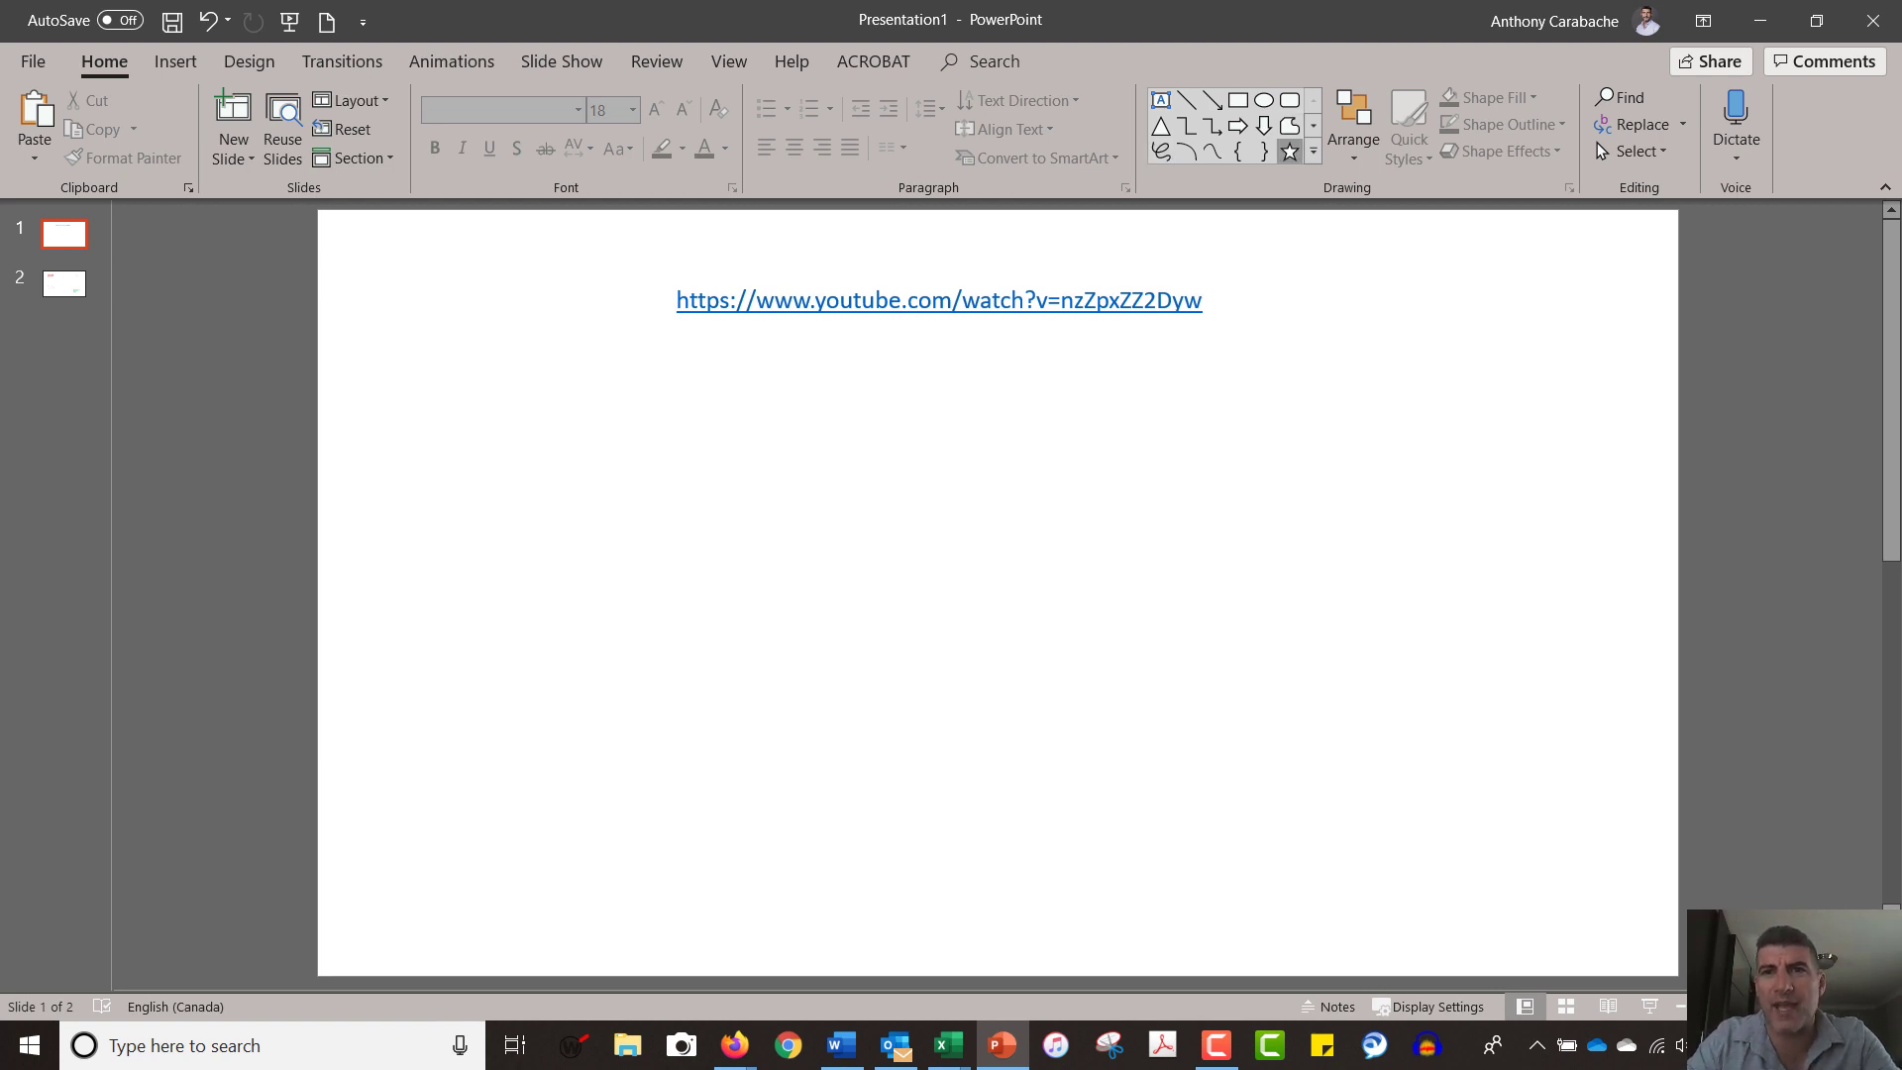
Draw a star shape in the middle of slide 1 and fill it orange.
left_click(1289, 151)
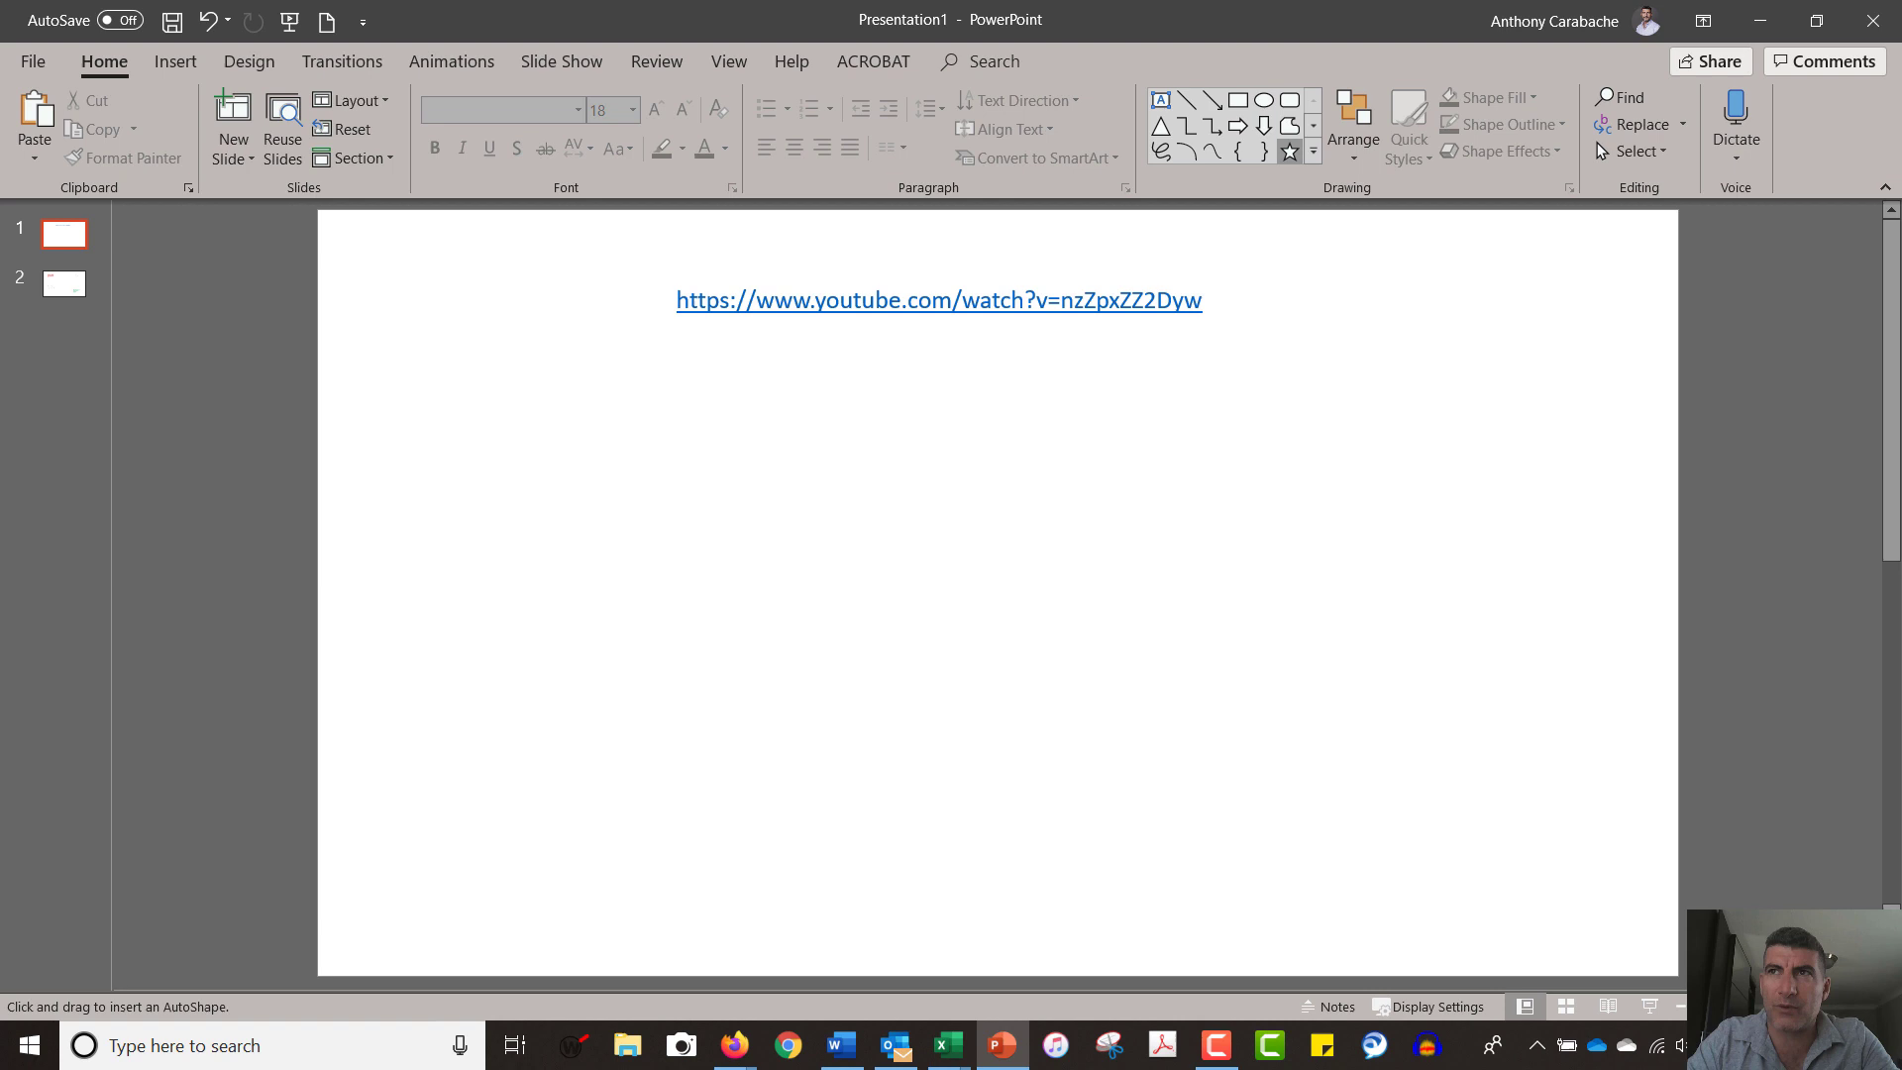
mouse_move(835, 434)
left_mouse_down()
mouse_move(1022, 639)
mouse_move(1201, 737)
left_mouse_up()
left_click_drag(1018, 585, 964, 586)
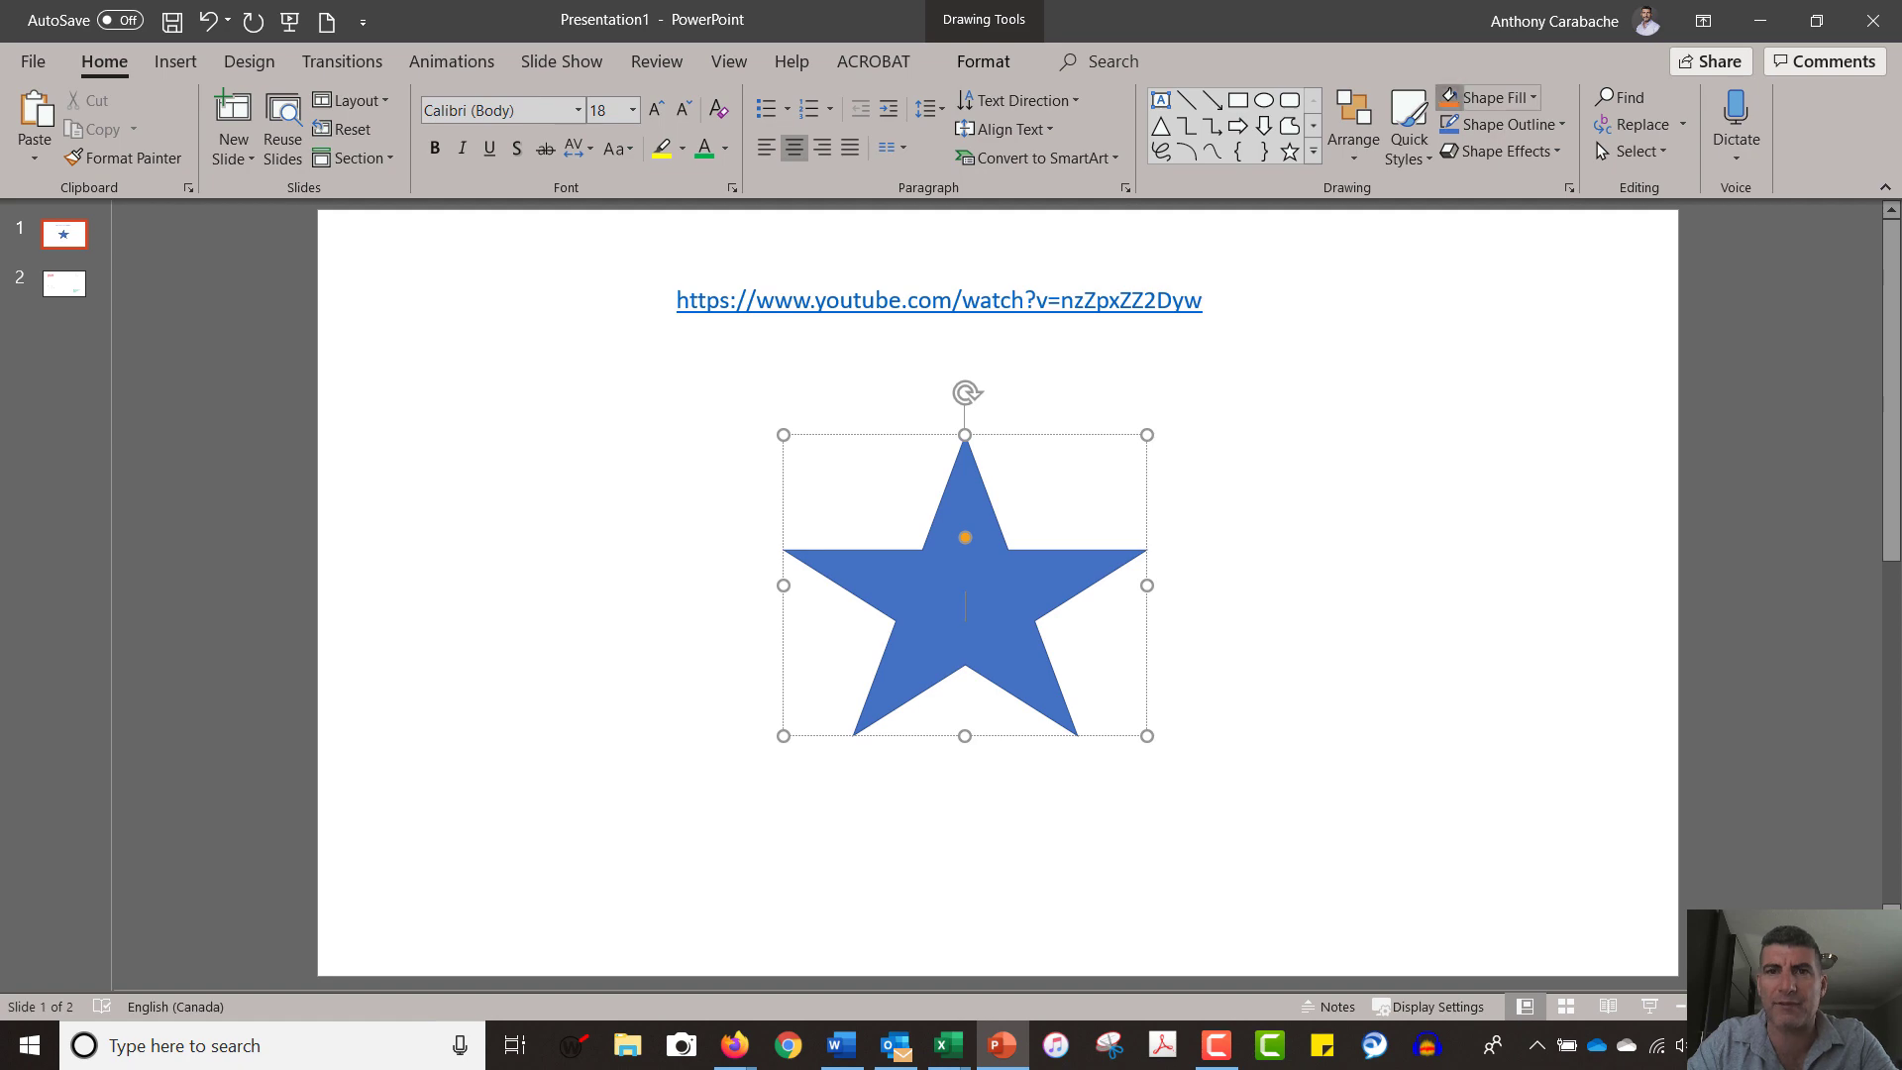
left_click(1485, 97)
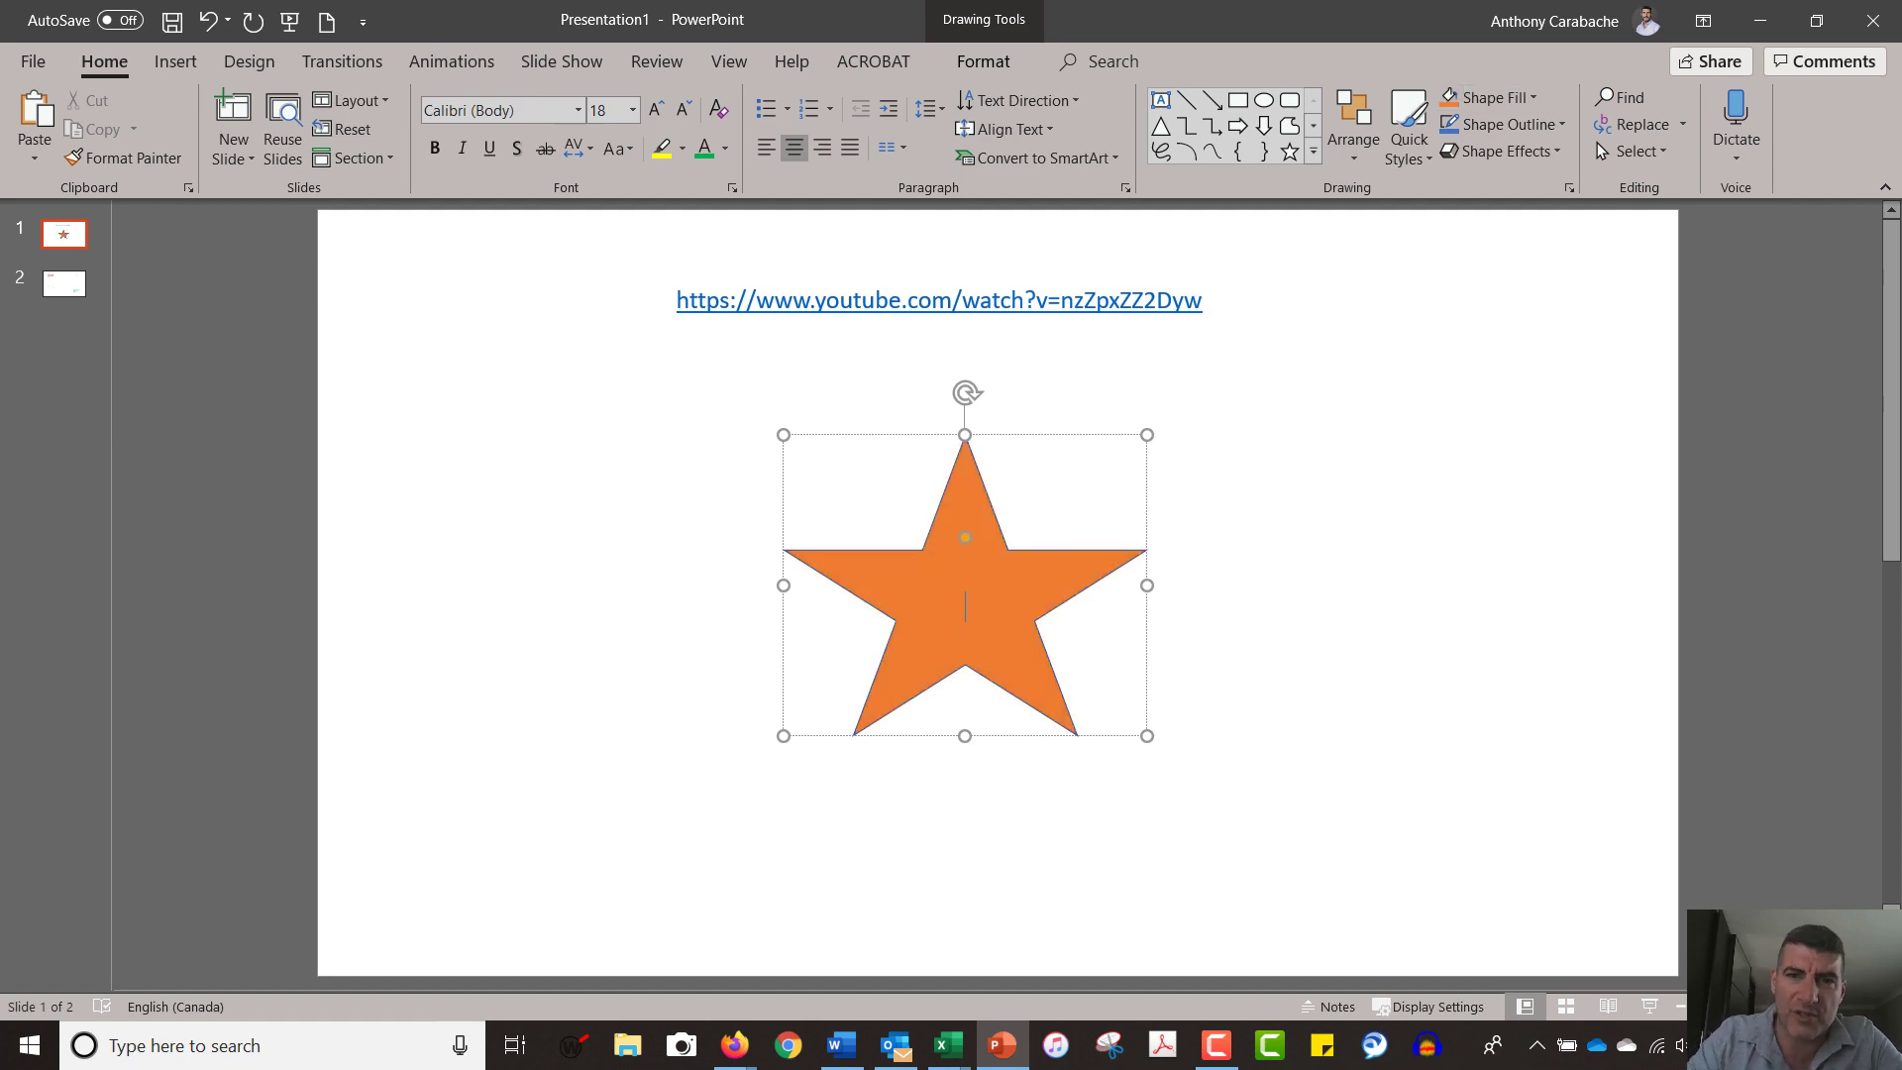
Hyperlink the star to the YouTube address and move it to the slide's upper right.
right_click(978, 599)
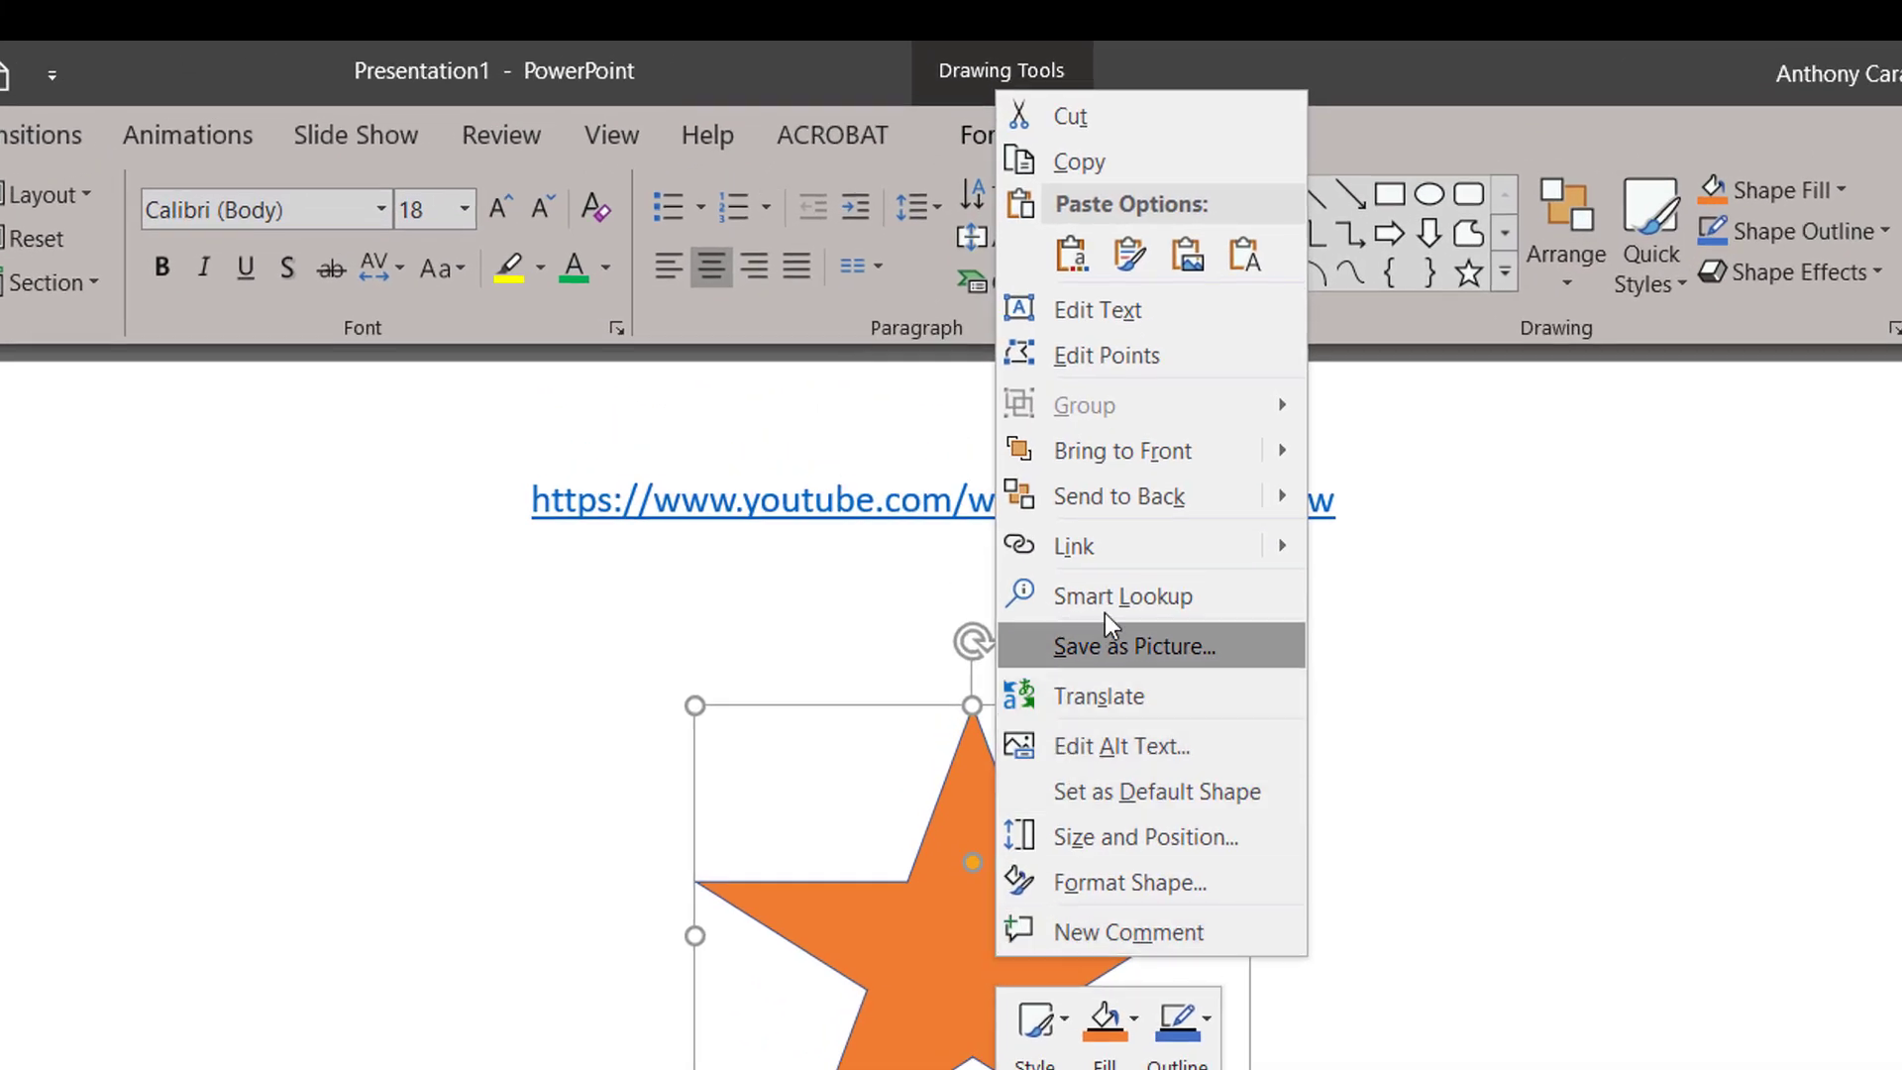
left_click(1115, 555)
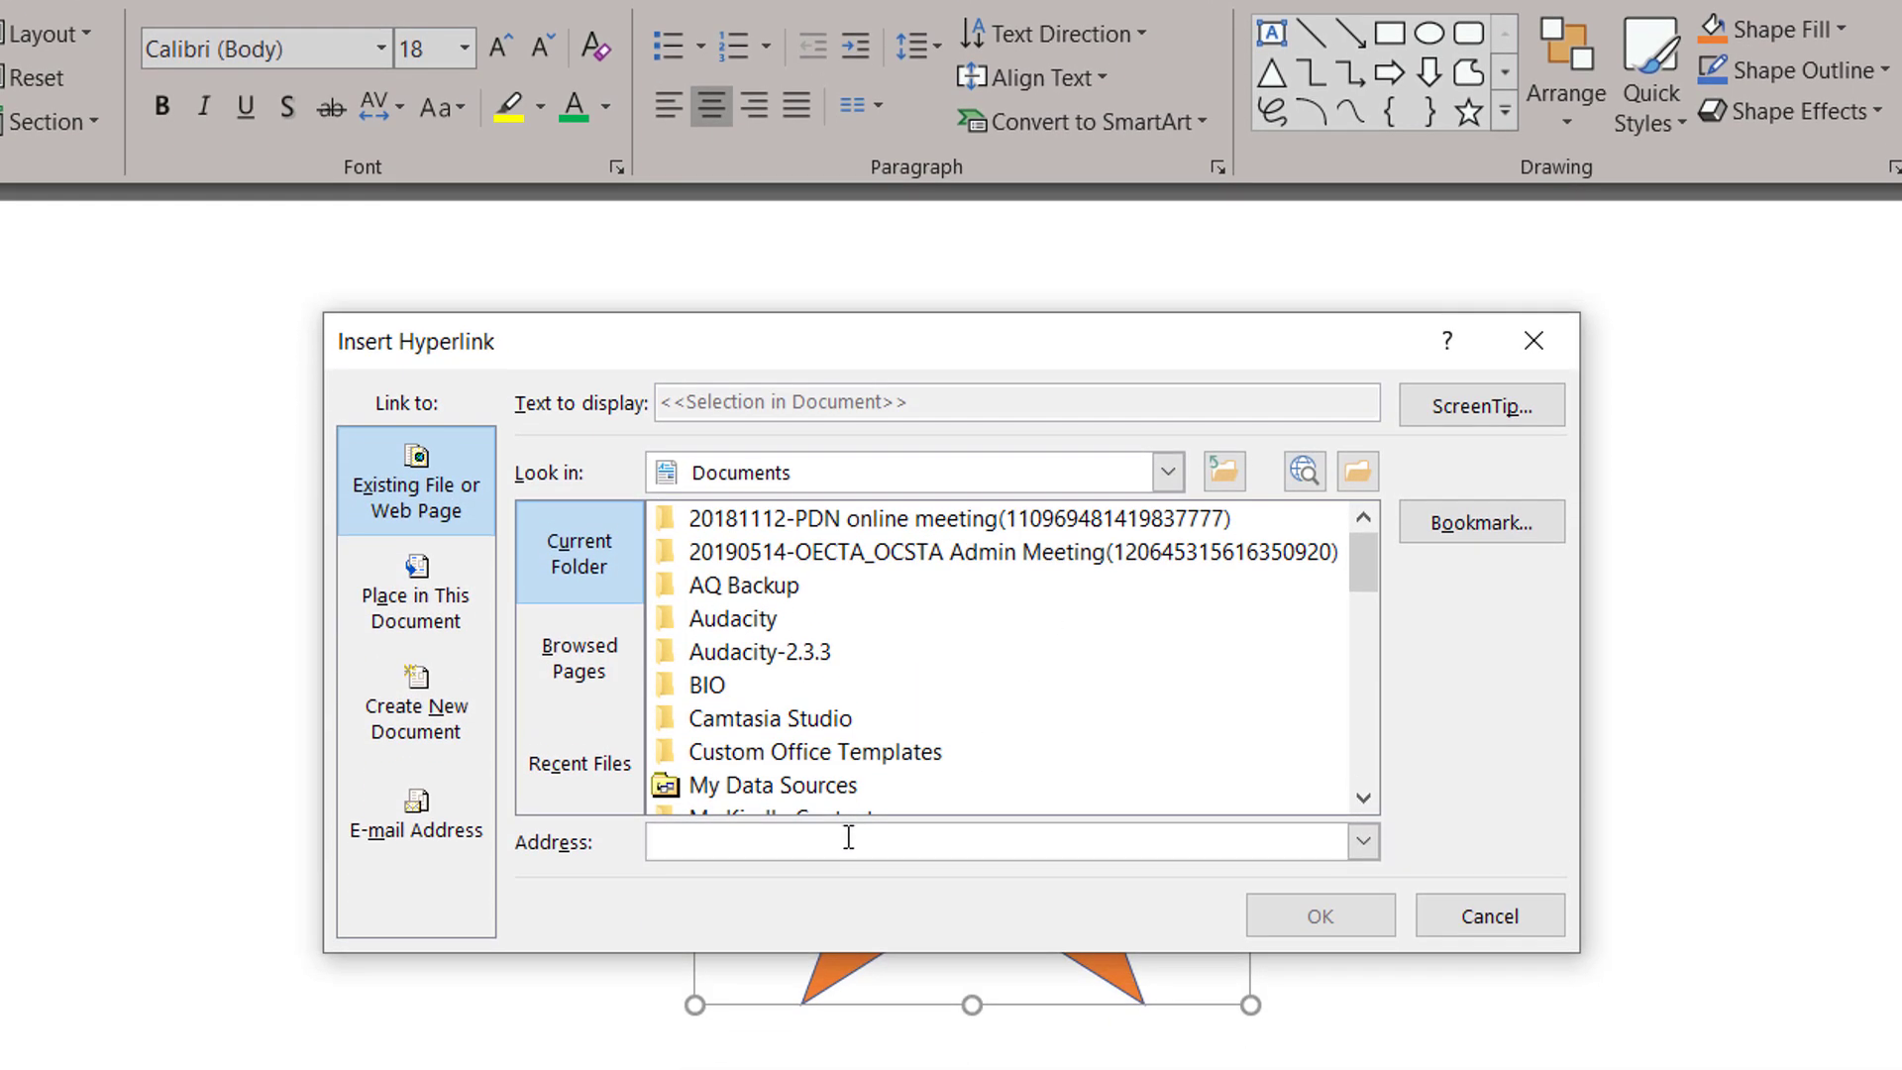
type("https://www.youtube.com/watch?v=nzZpxZZ2Dyw")
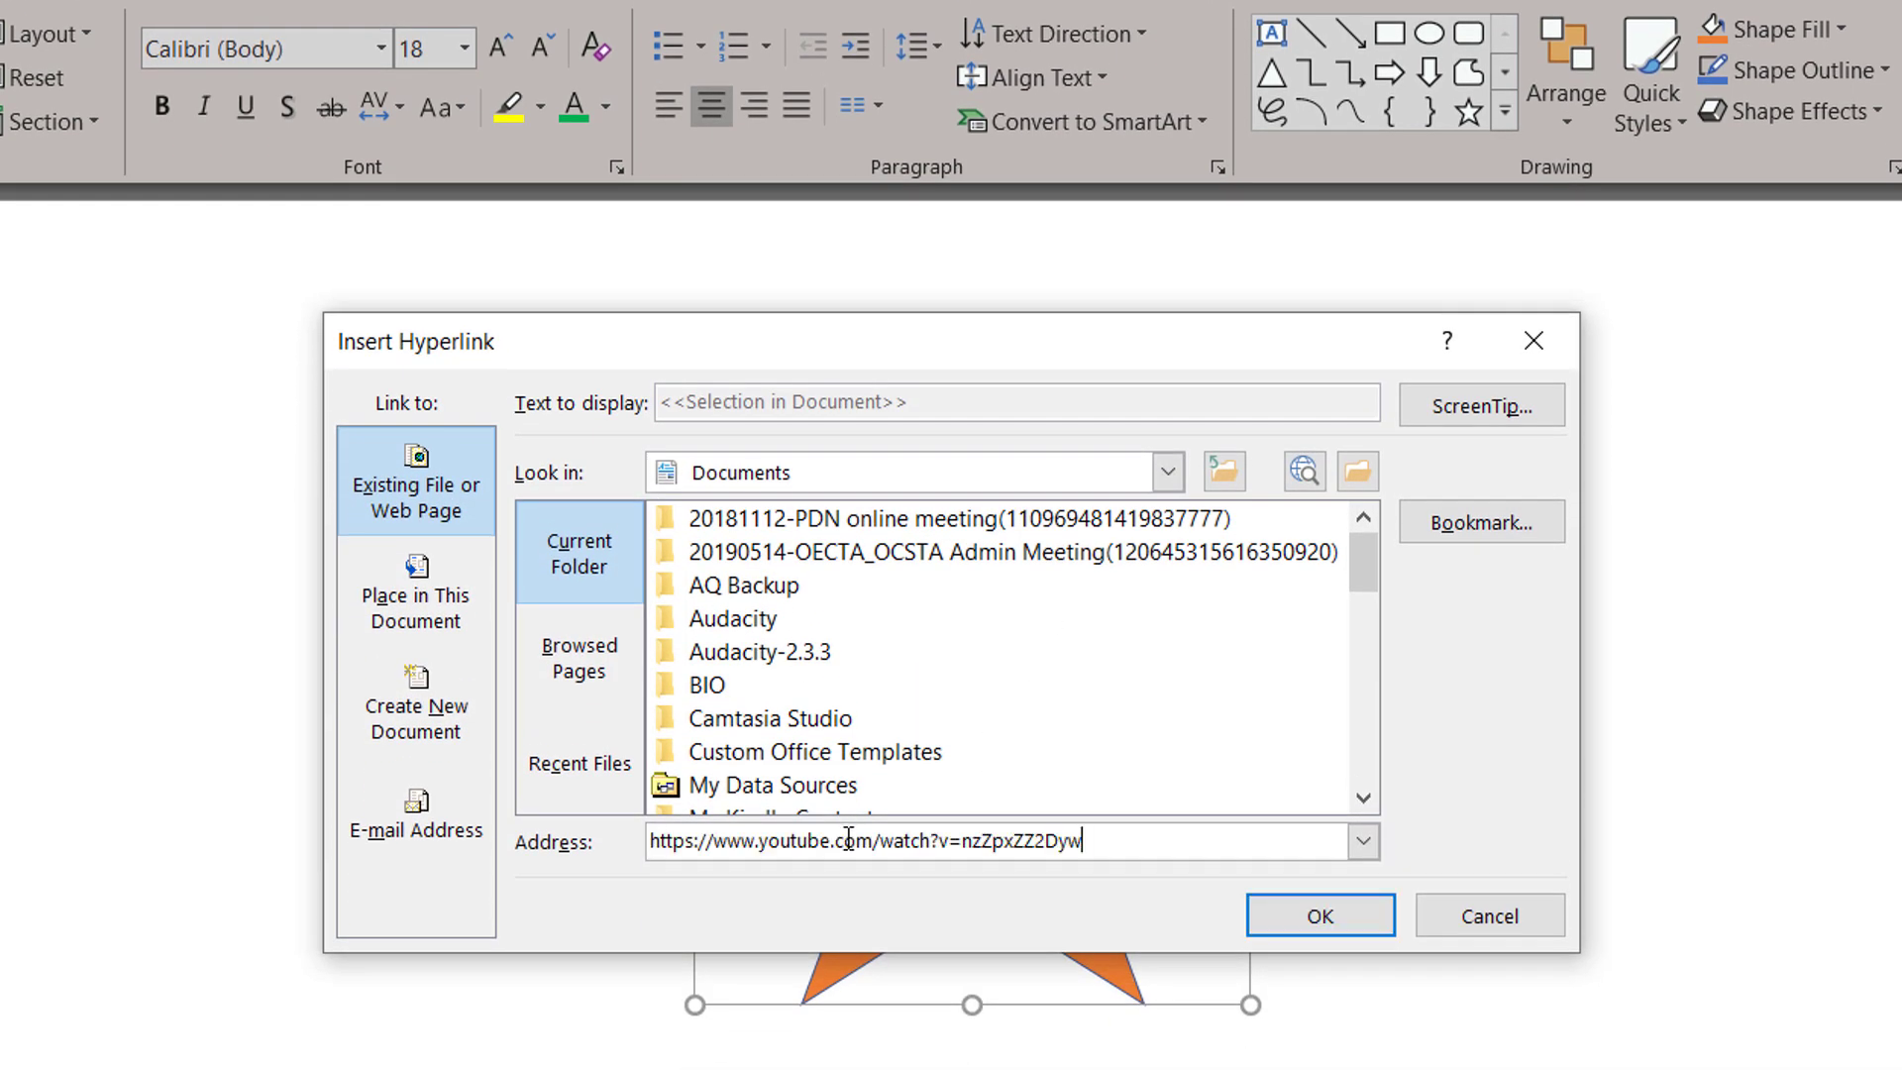
left_click(1288, 917)
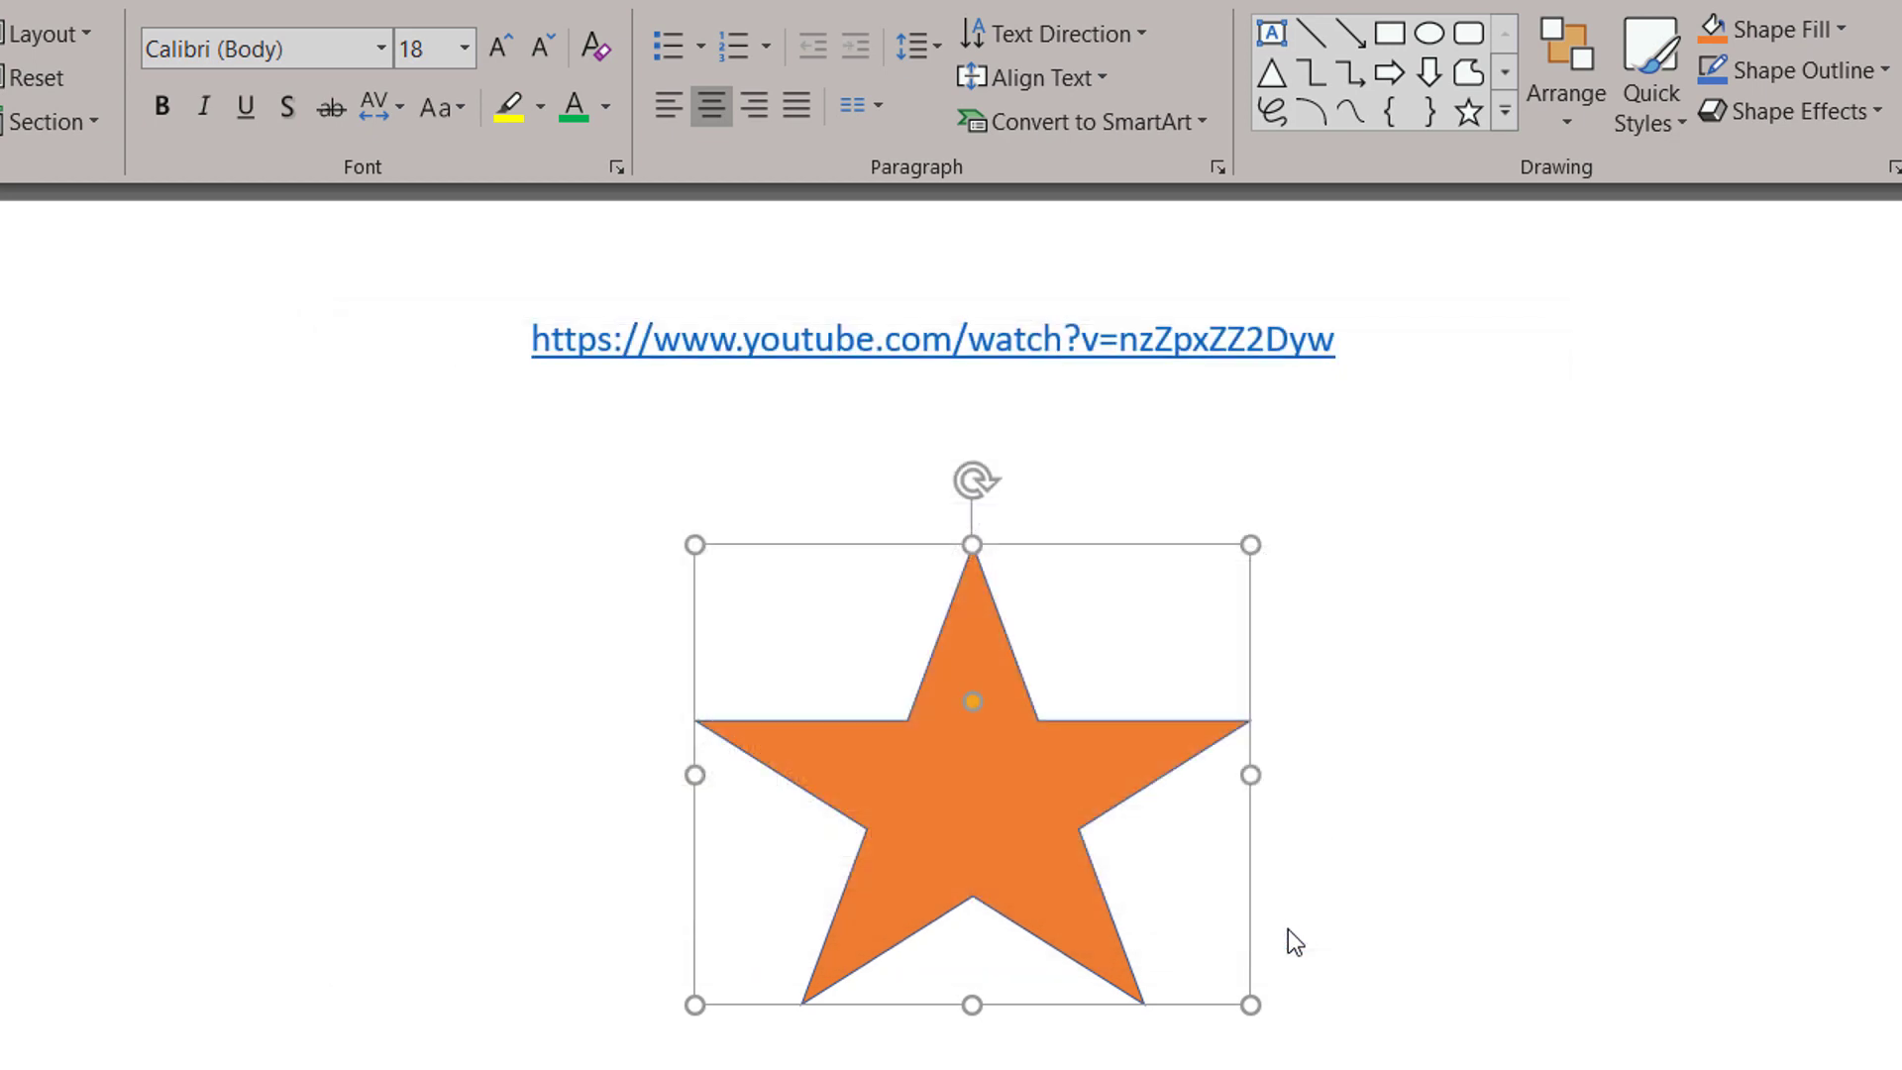
left_click_drag(1039, 879, 1730, 596)
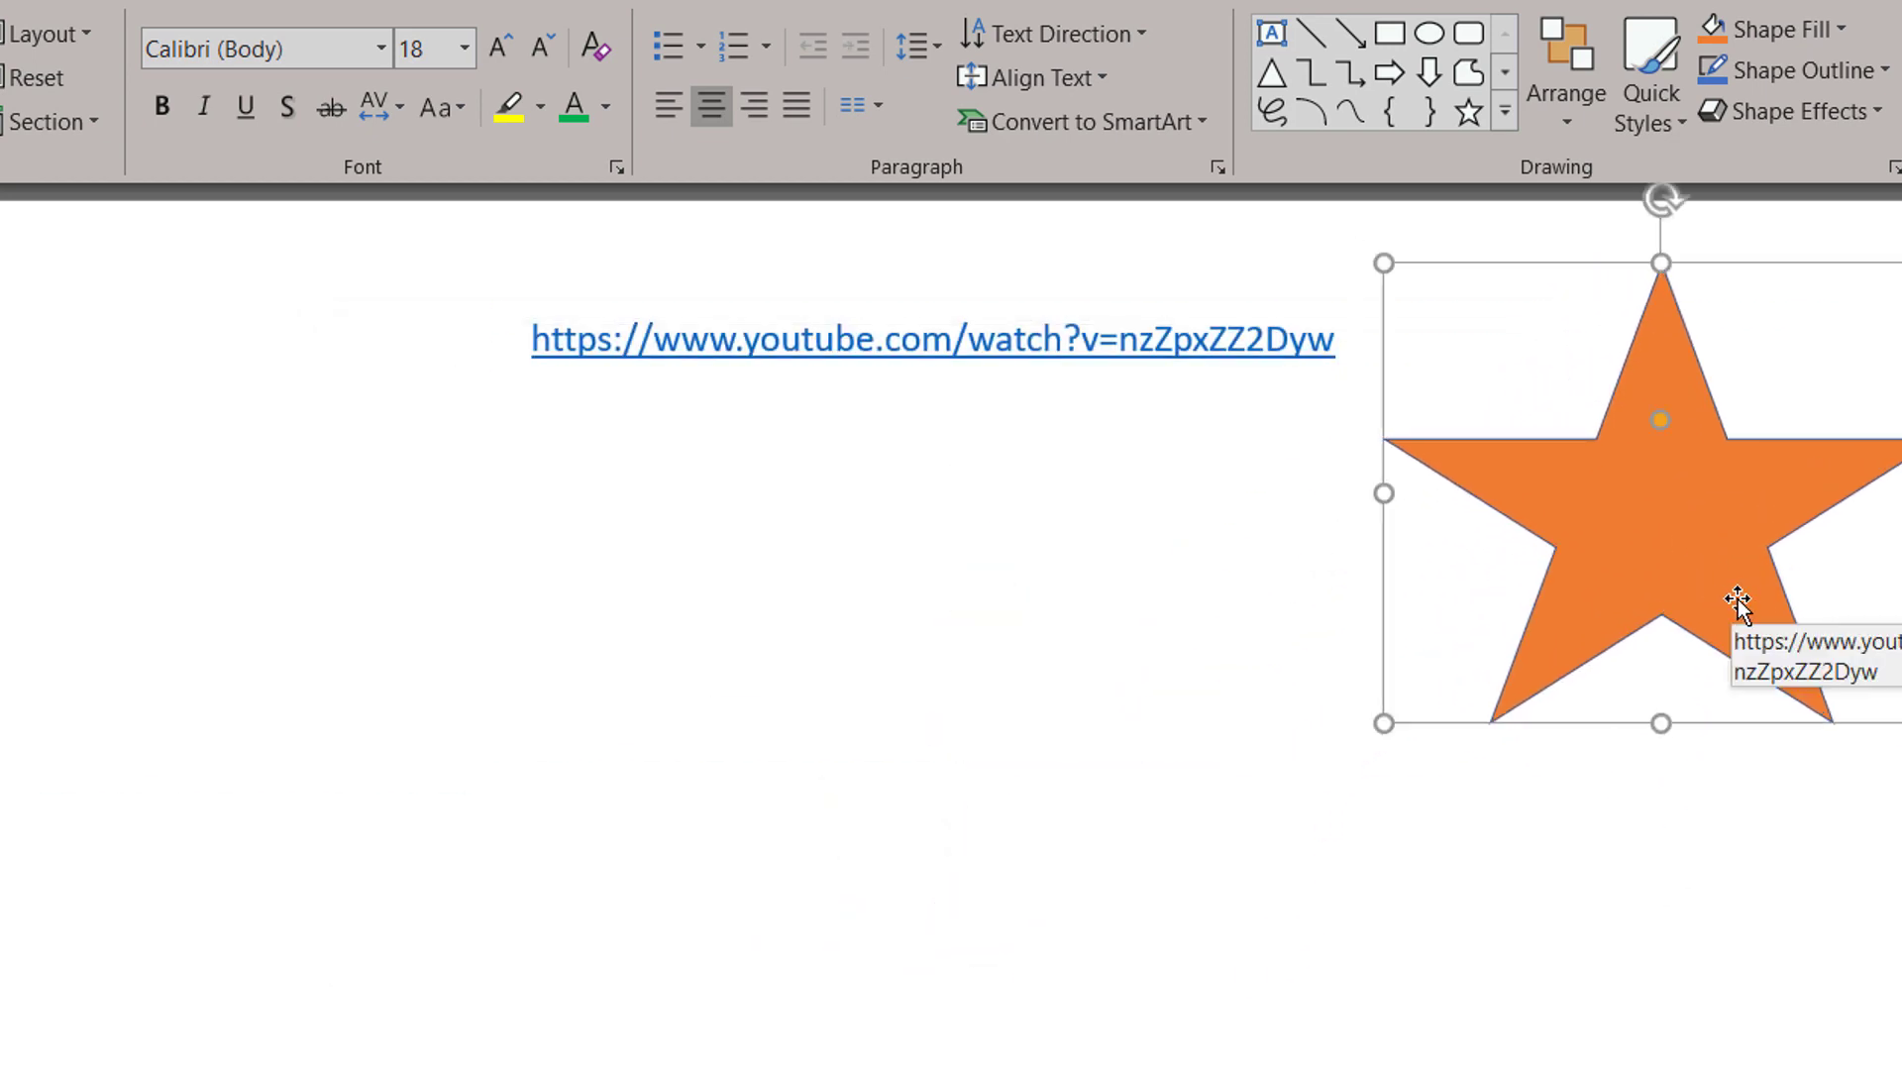
key("Escape")
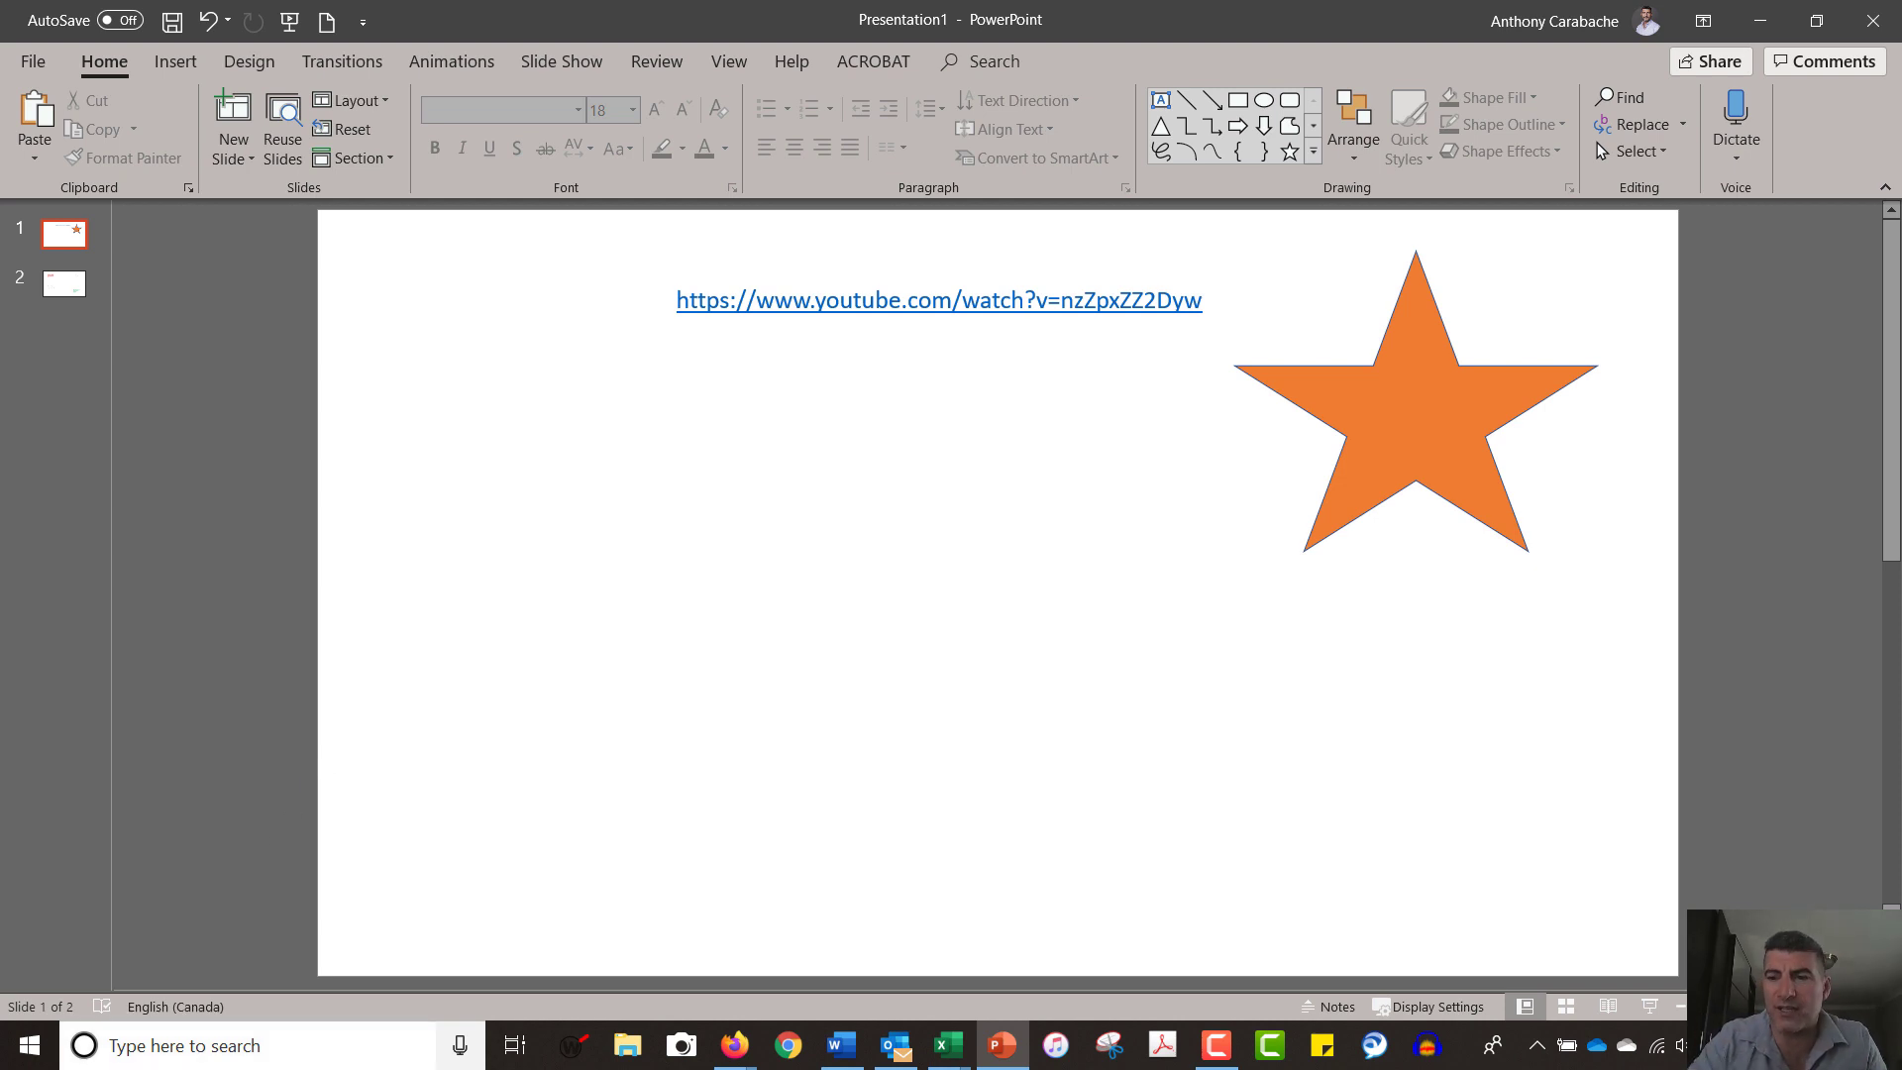
Launch Snipping Tool from a 'snip' search and bring up Firefox's Volcanoes for Kids video.
left_click(178, 1046)
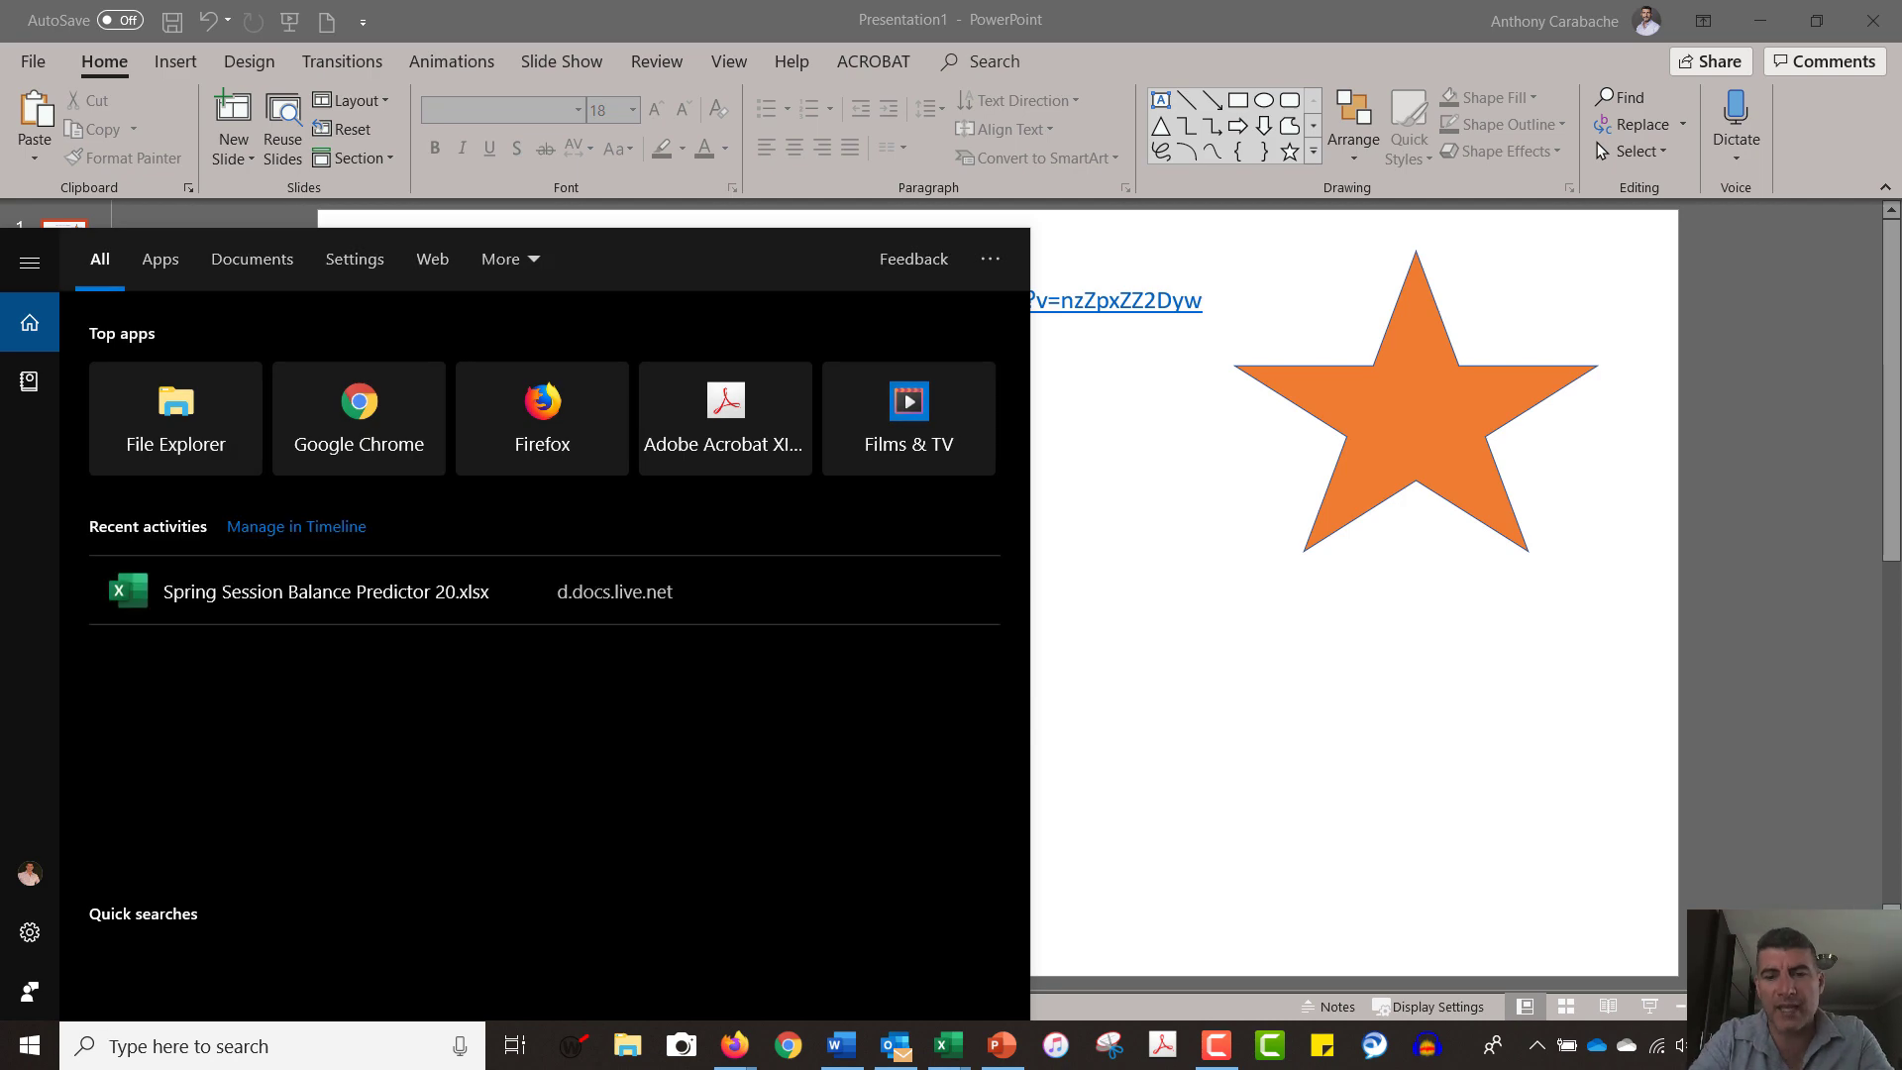
type("snip")
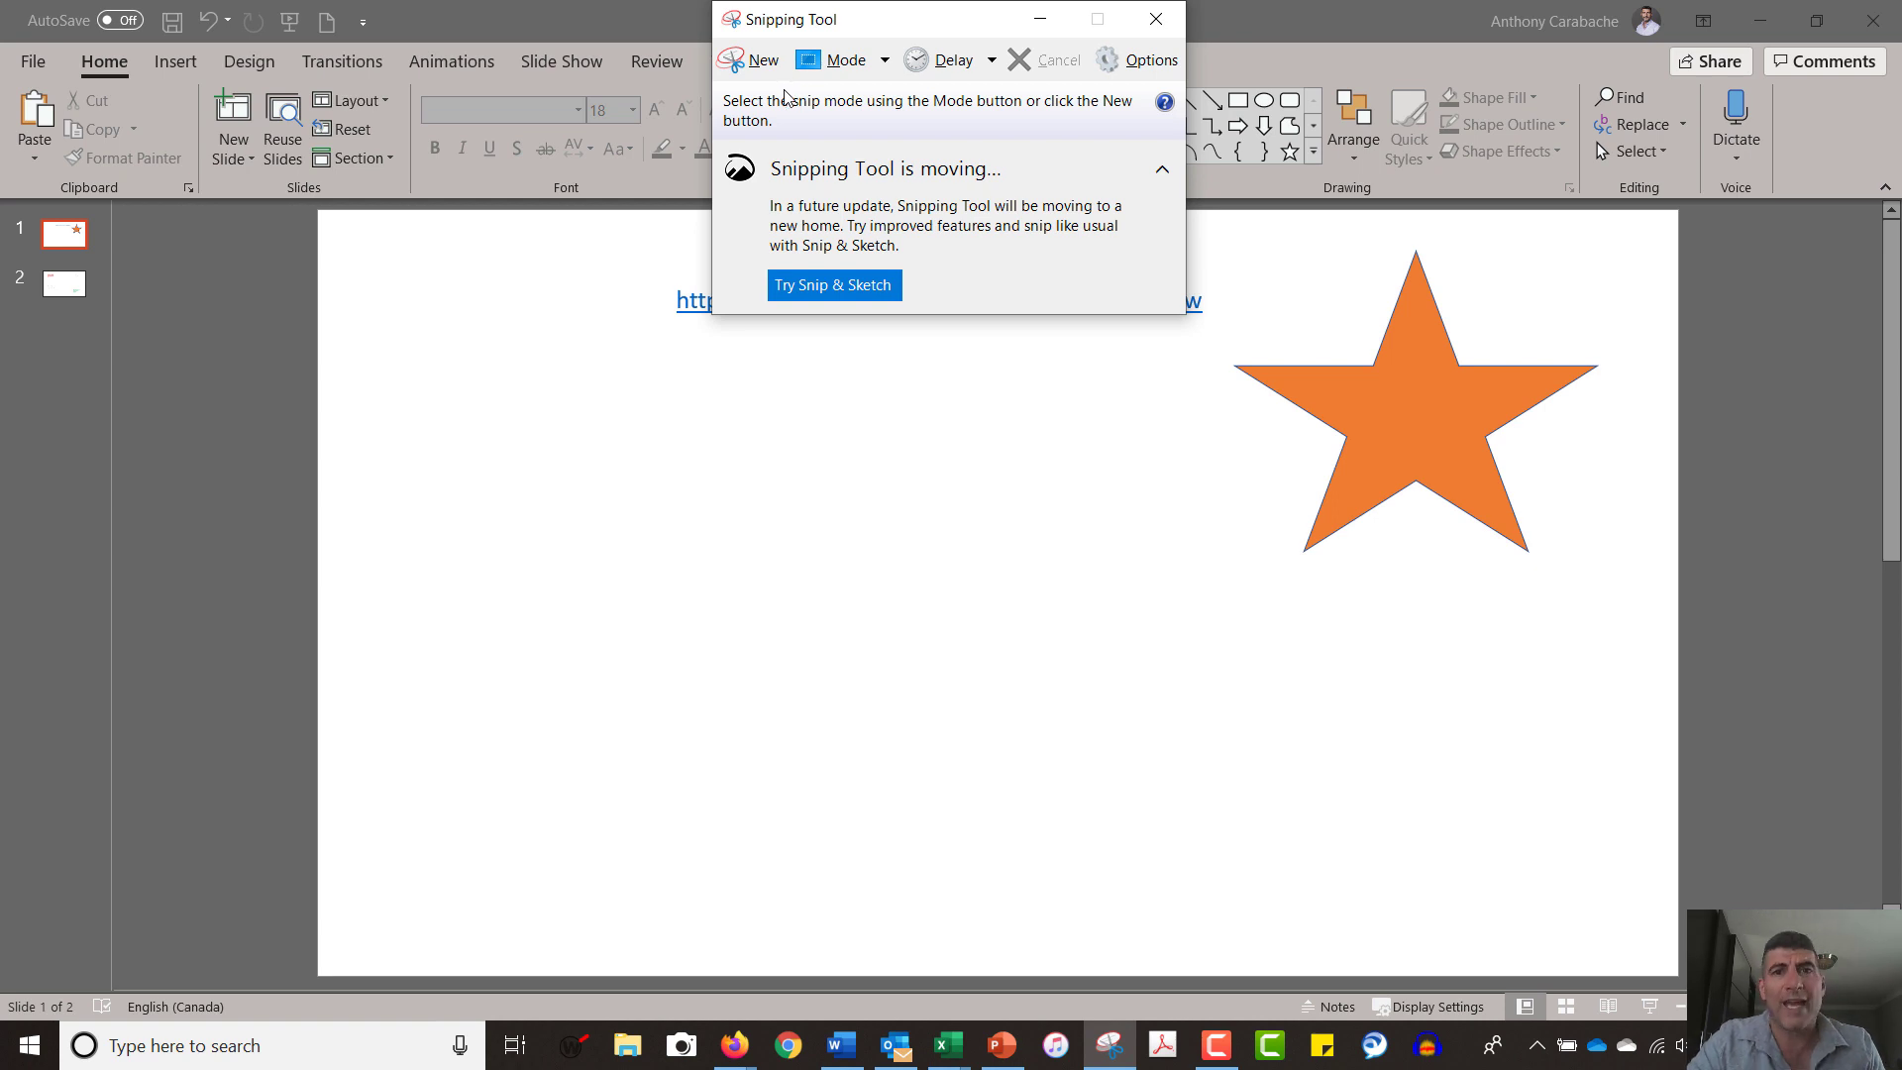
left_click(738, 1046)
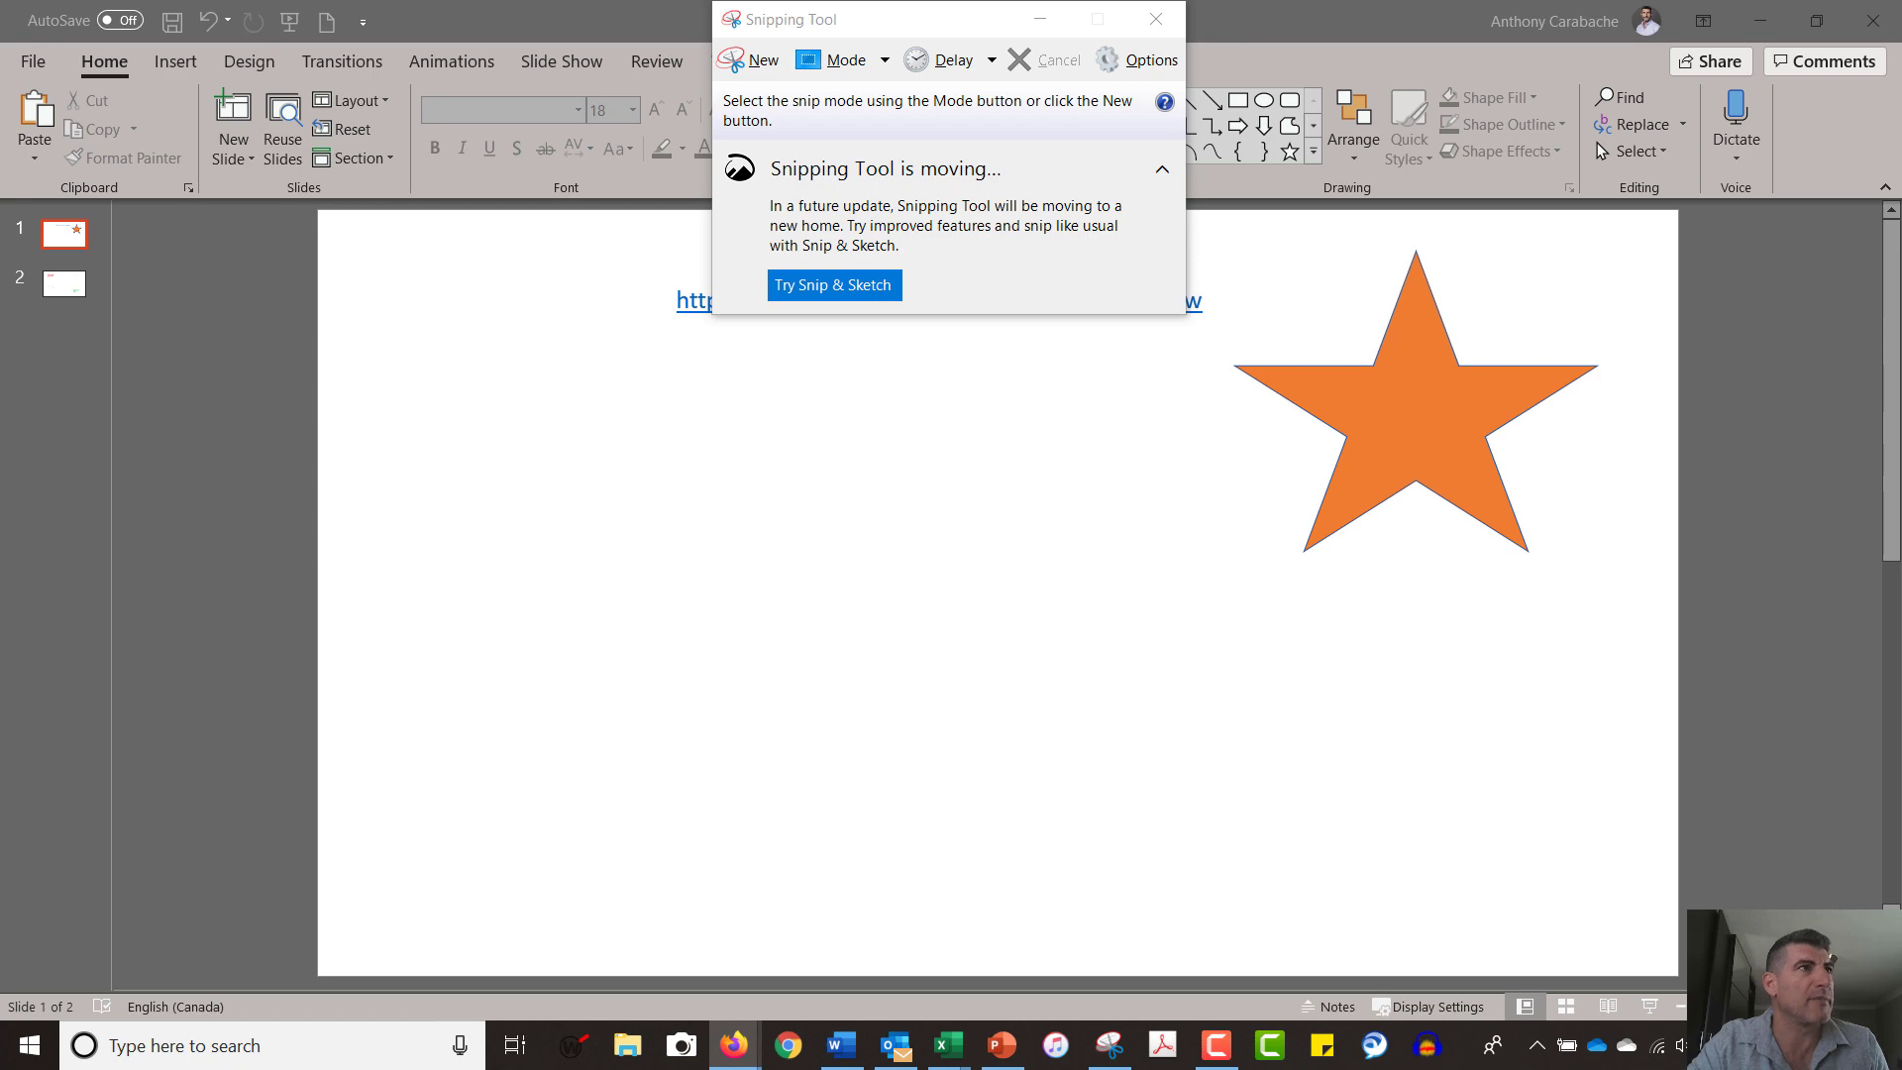
left_click_drag(85, 212, 1416, 5)
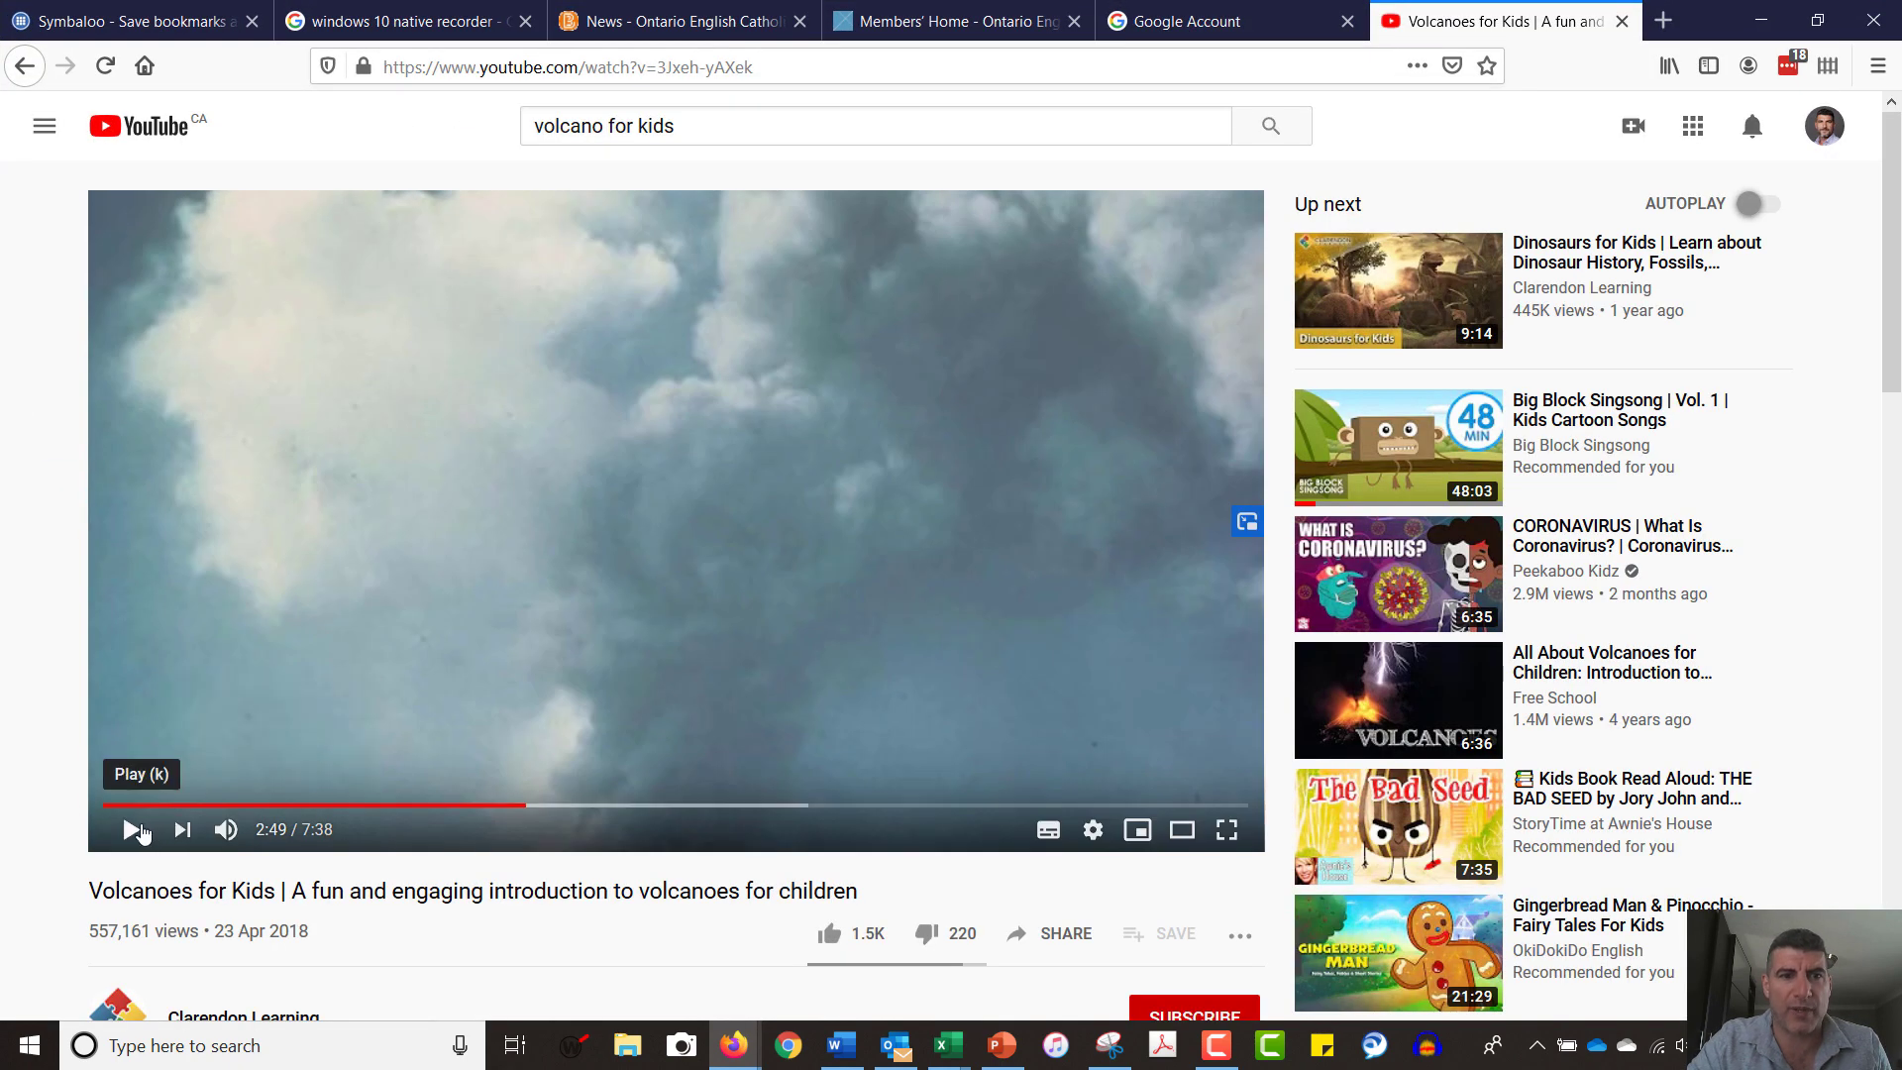
Play the volcano video from near the start and pause it on the Earth shot at 0:13.
left_click(139, 832)
left_click(135, 804)
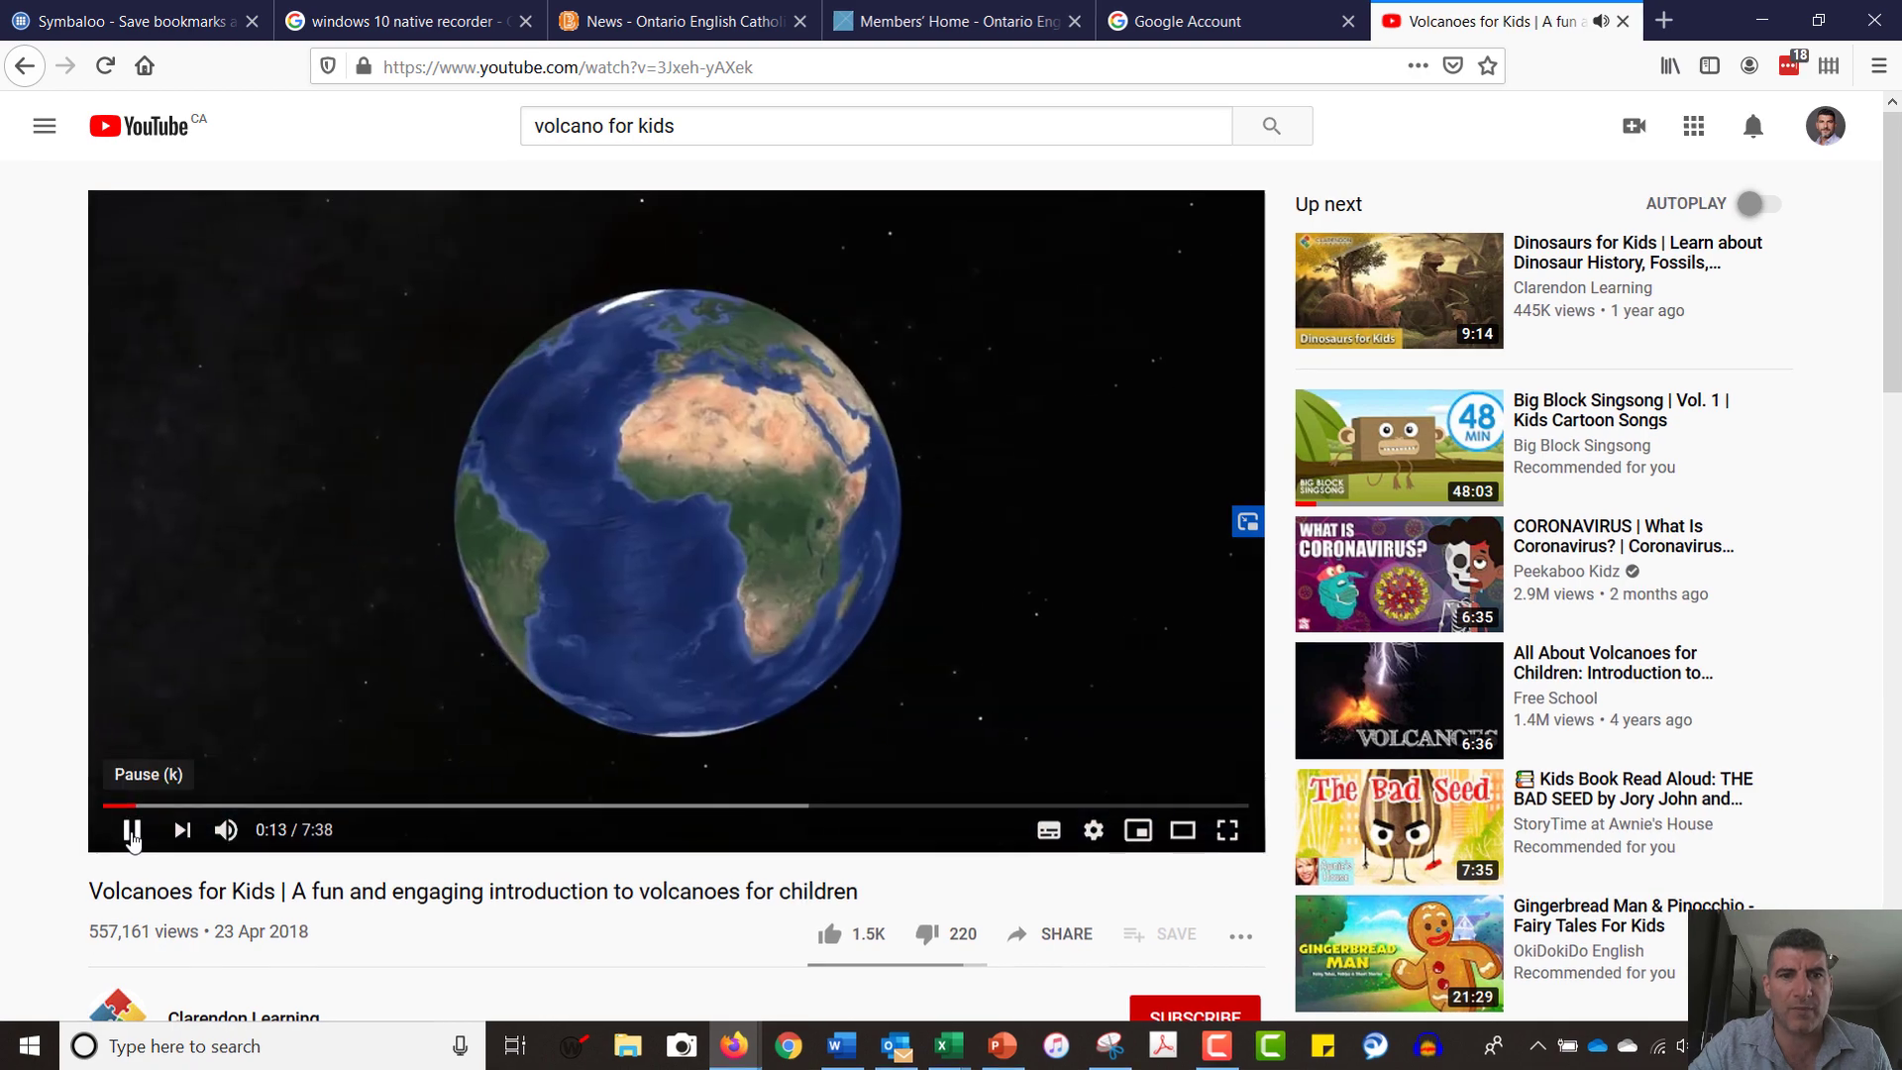
left_click(132, 830)
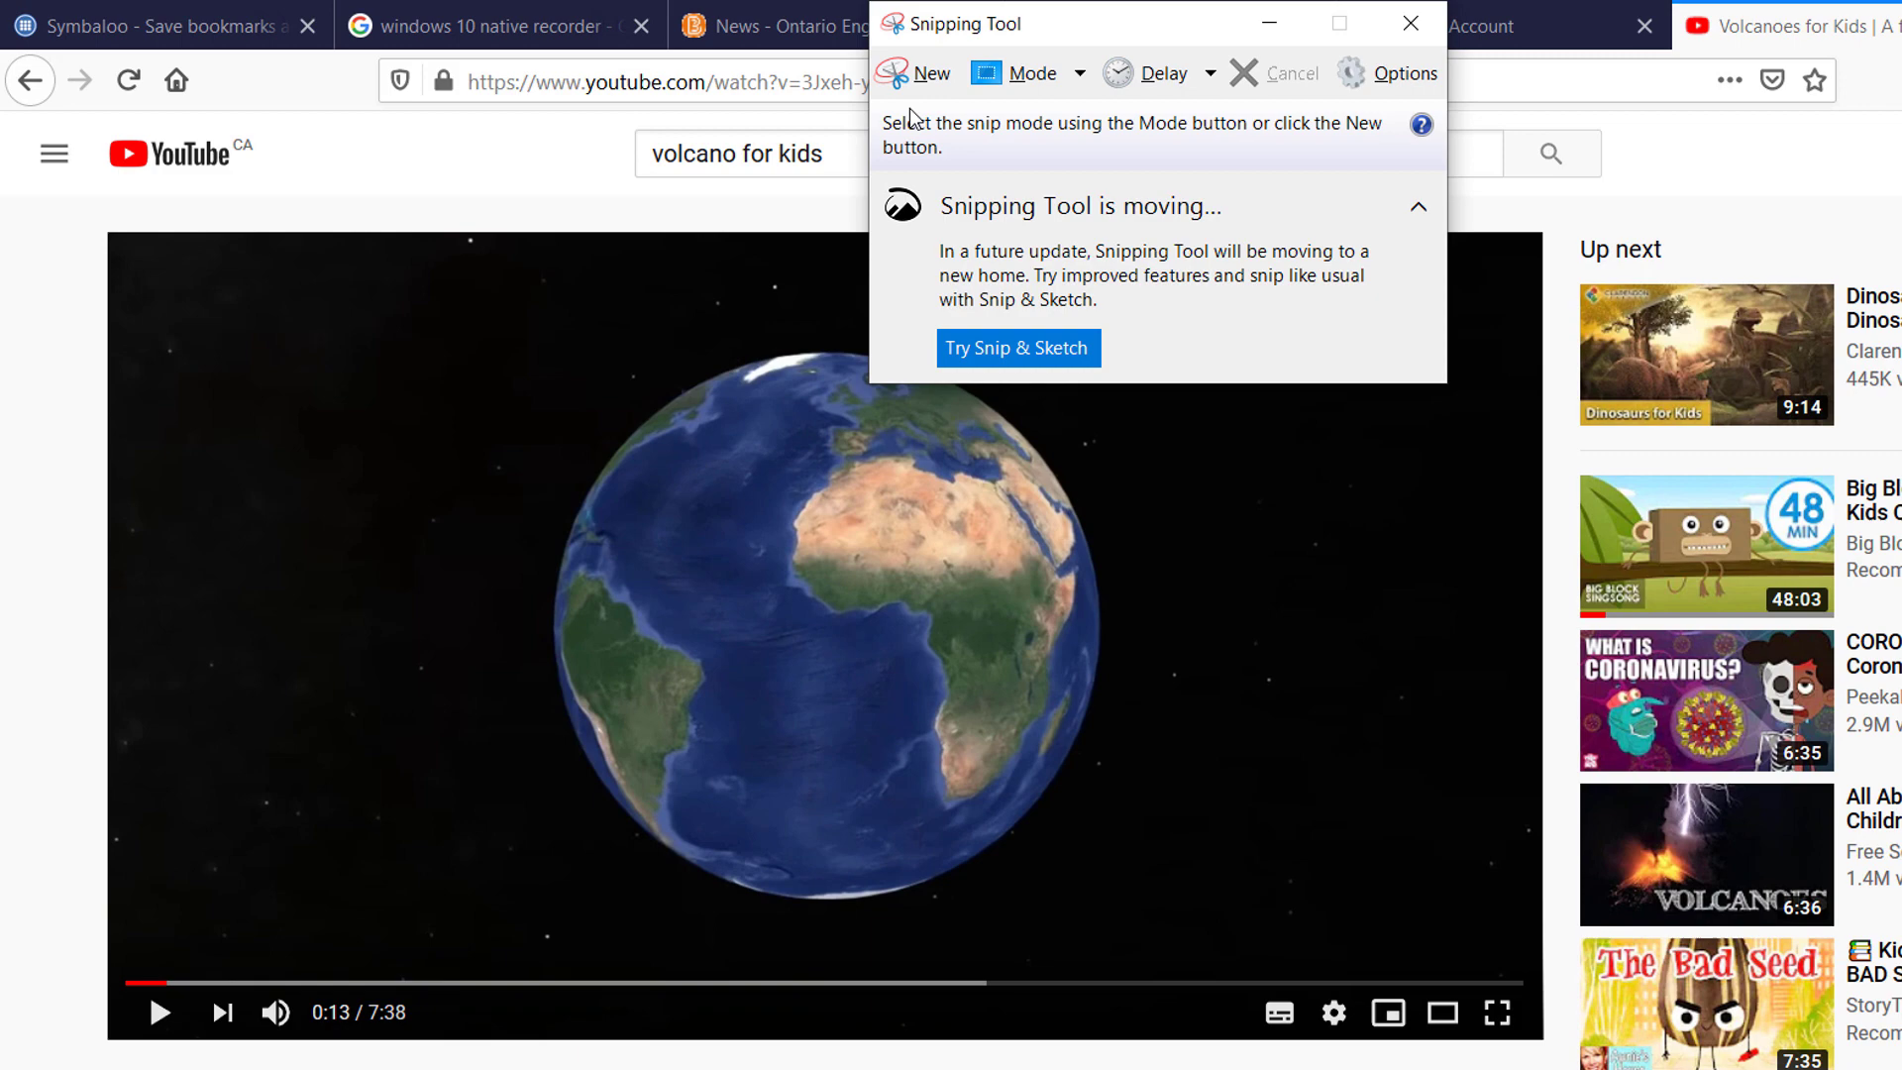
Snip the paused Earth frame of the video and copy the capture.
left_click(907, 71)
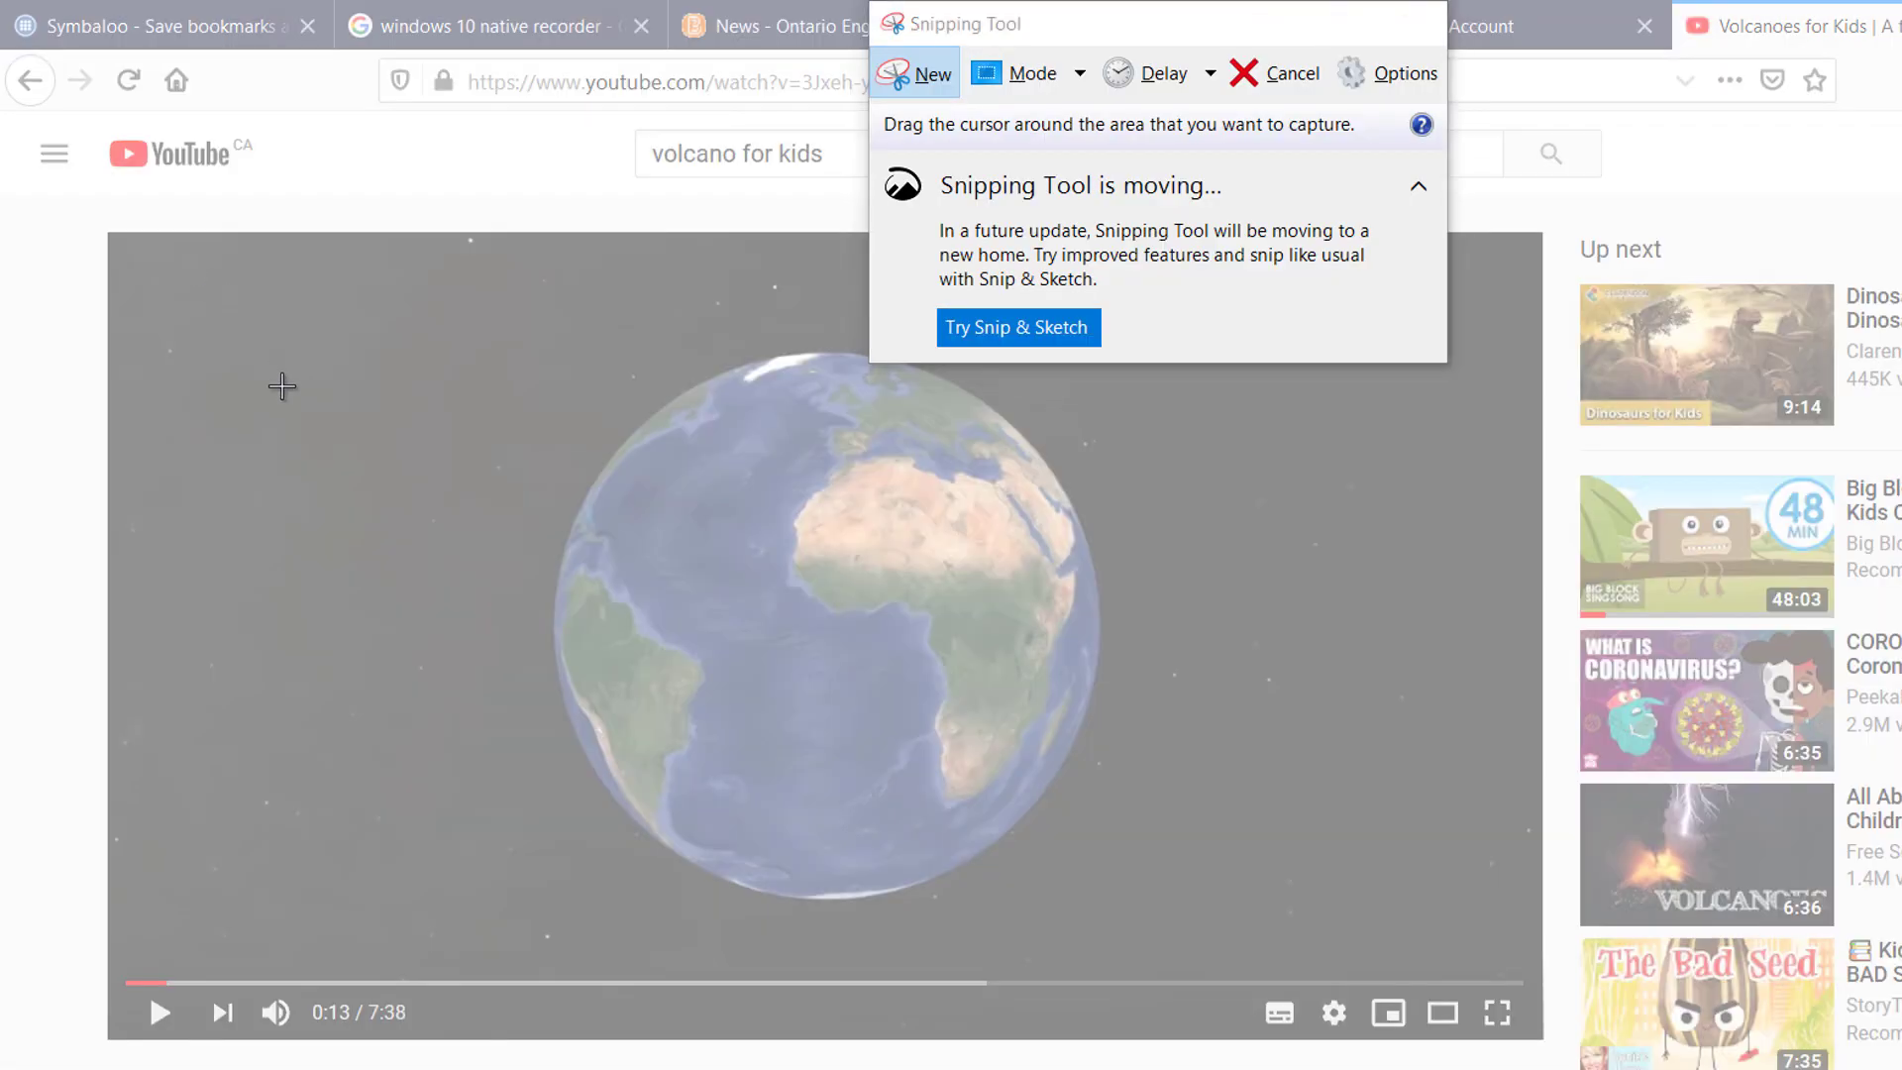
left_click_drag(211, 287, 1496, 971)
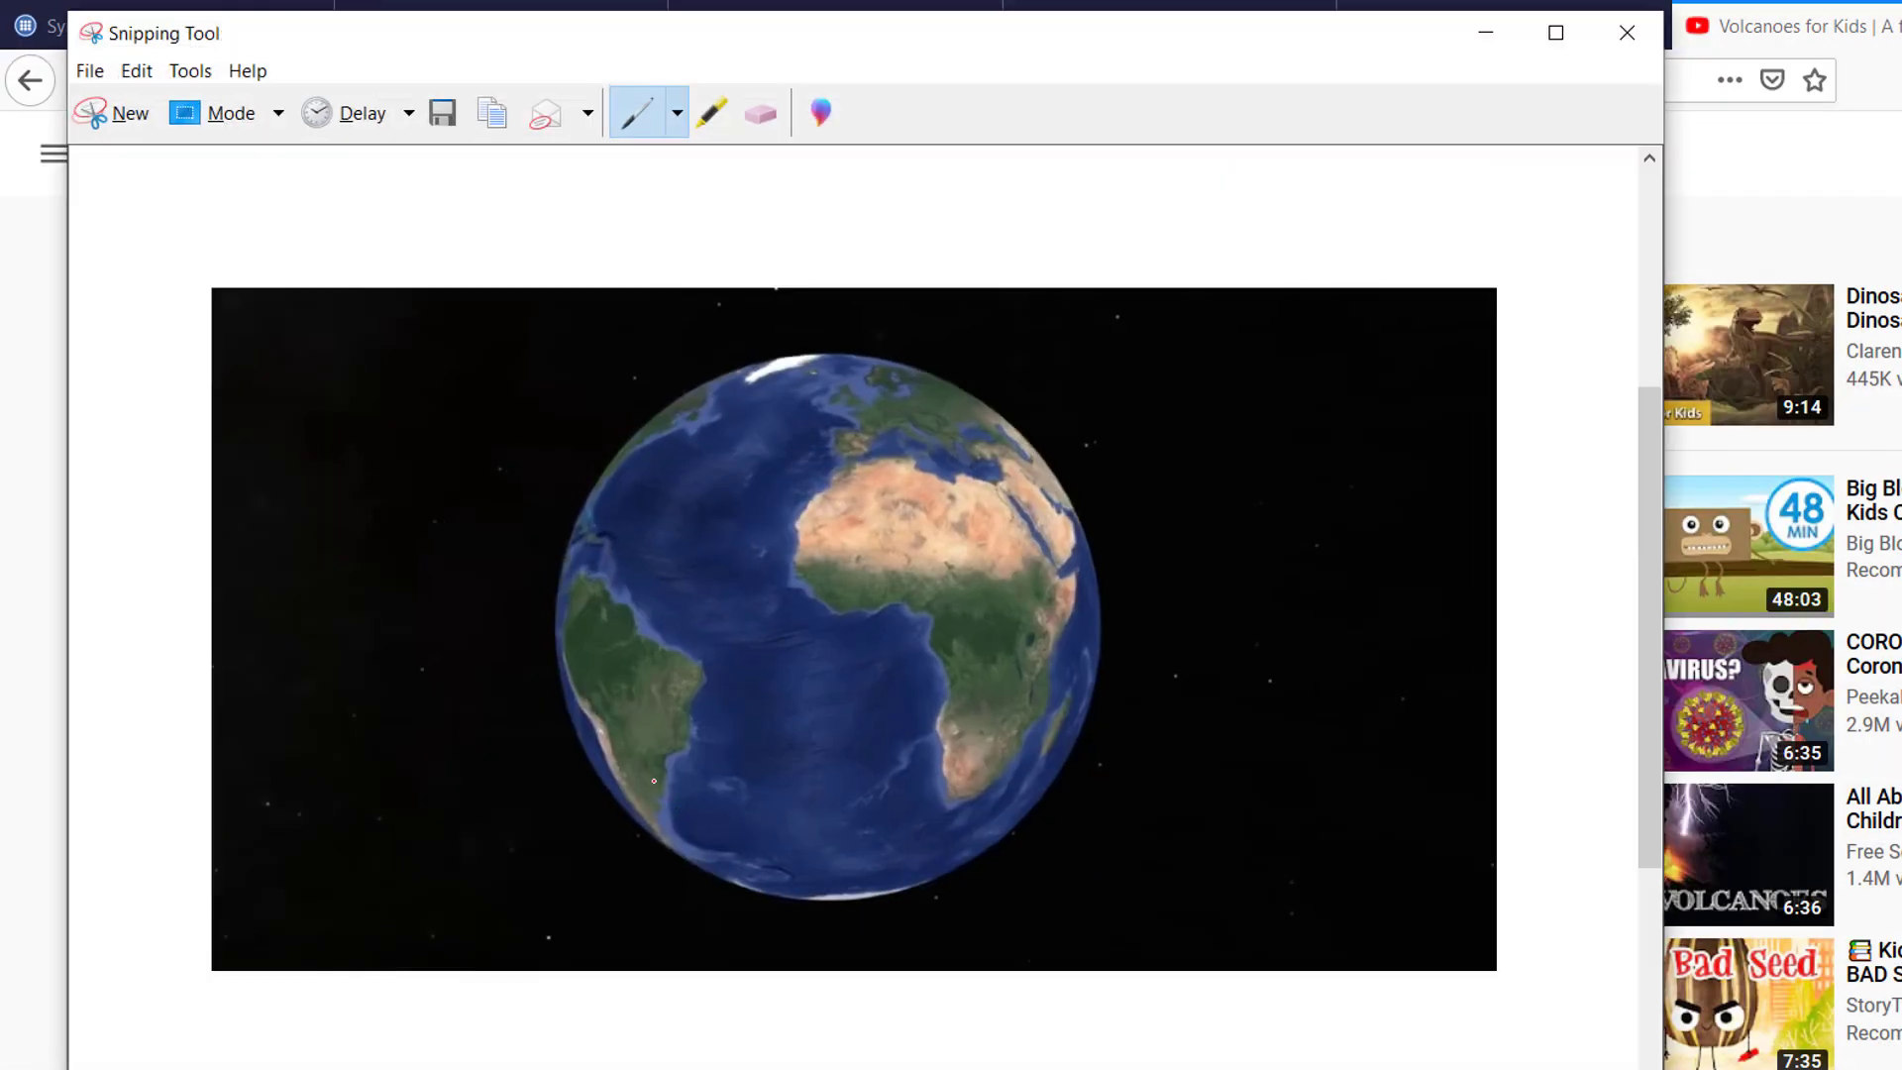
right_click(738, 719)
left_click(834, 762)
Paste the Earth snip onto slide 1 as a picture, shrink it and place it below the link.
key("alt+Tab")
right_click(969, 701)
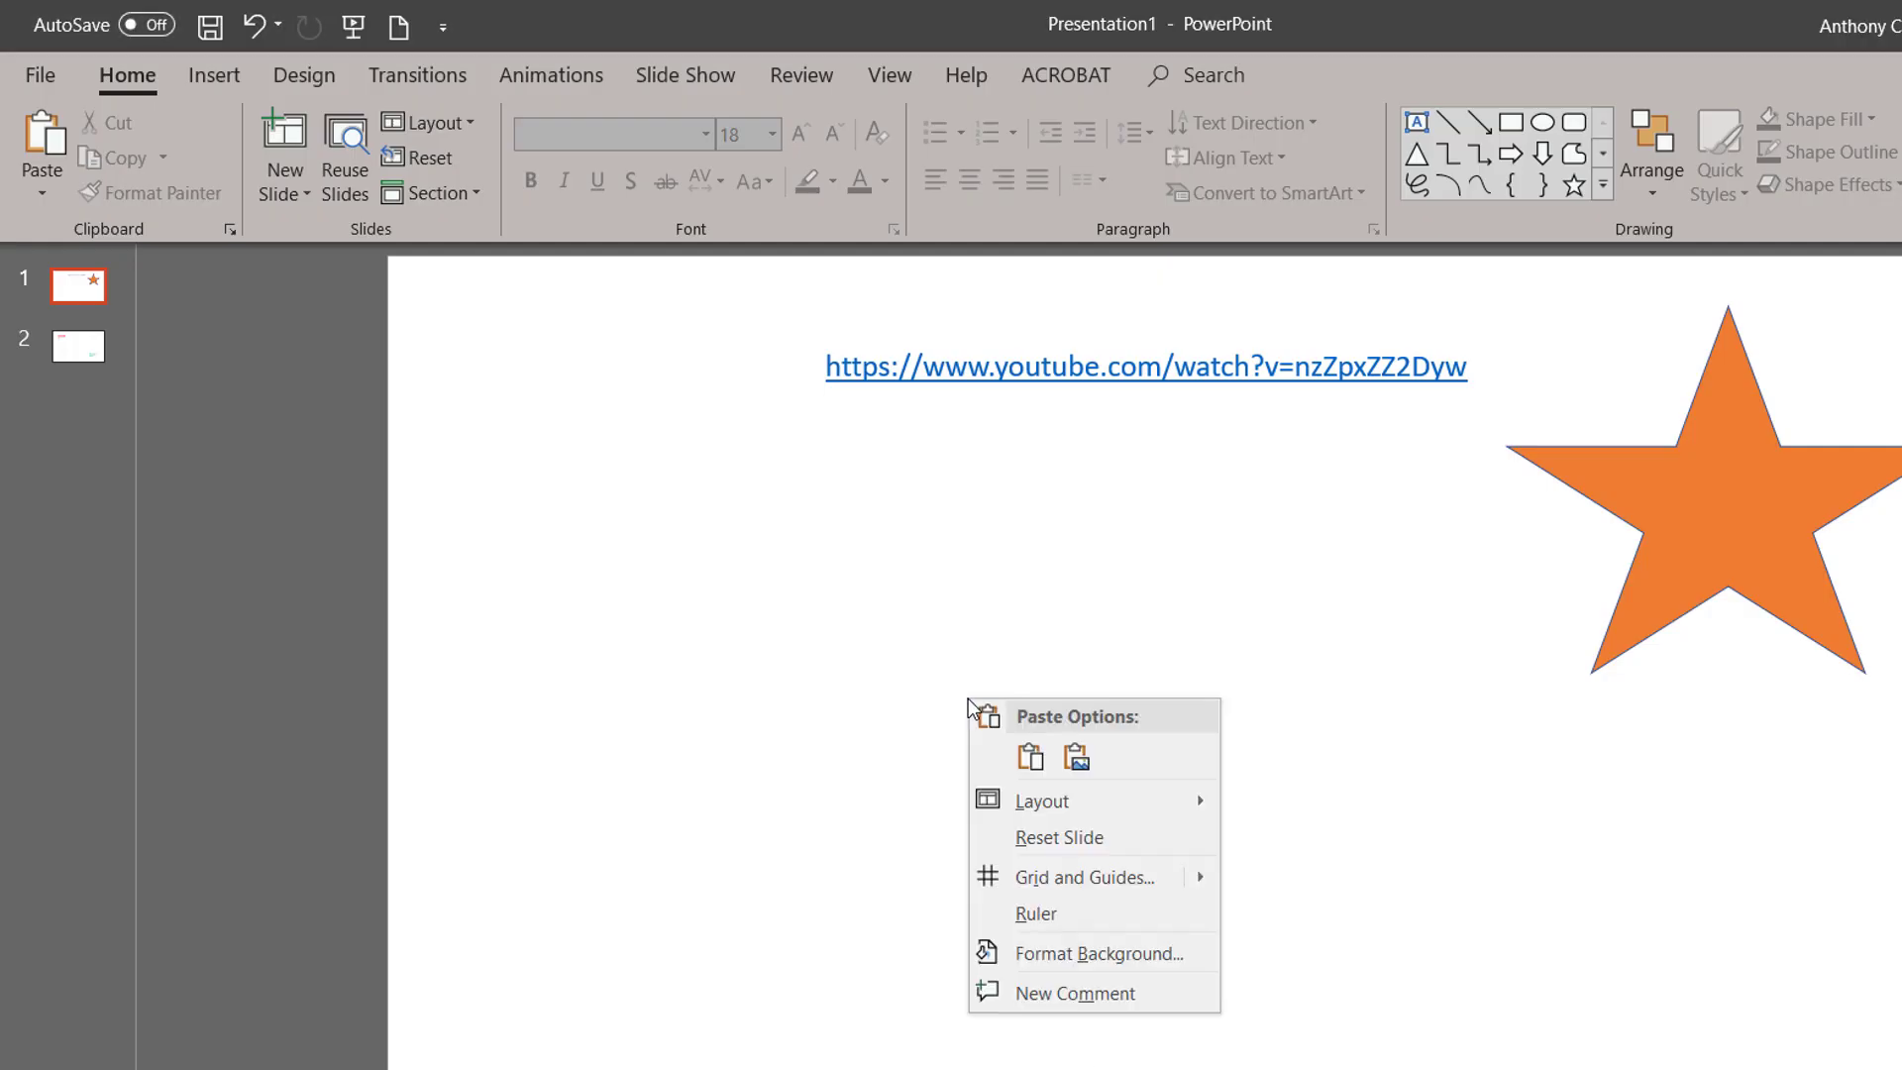
left_click(1058, 767)
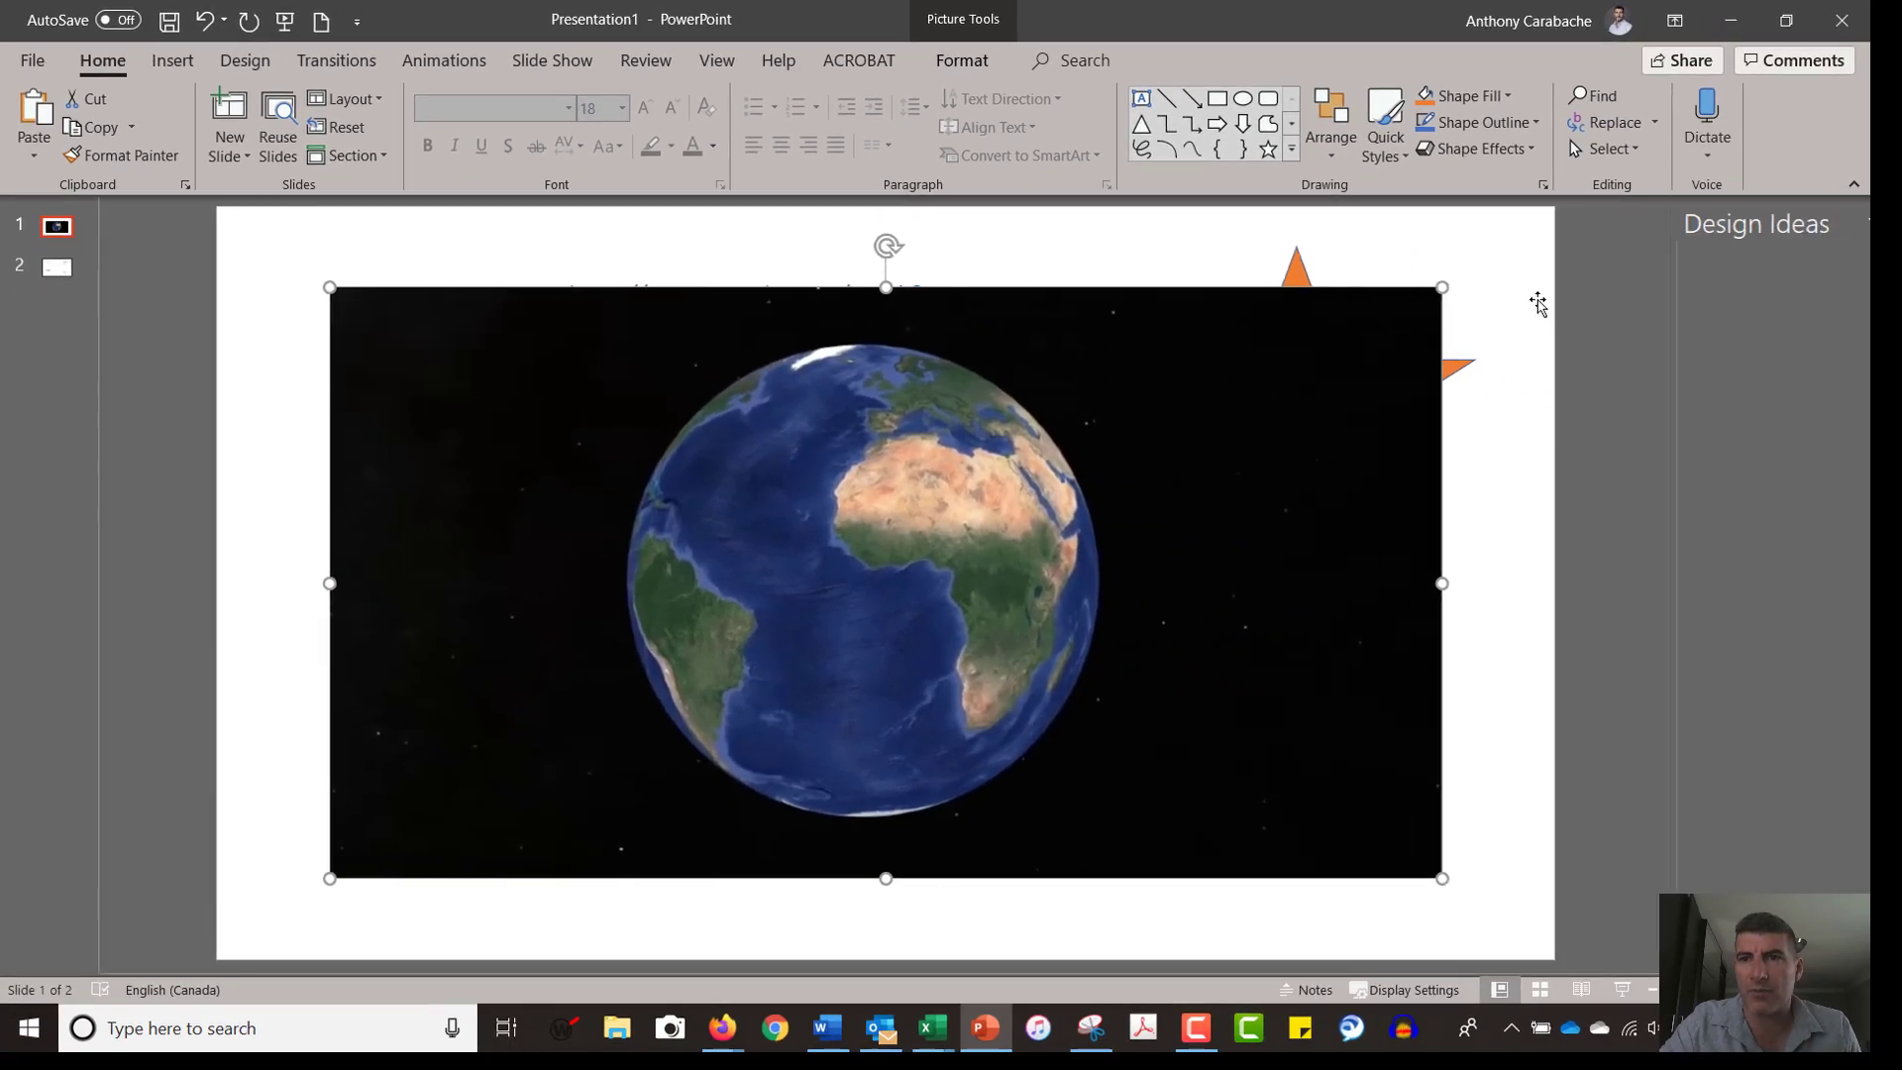
left_click_drag(1390, 288, 1035, 481)
left_click_drag(823, 570, 815, 473)
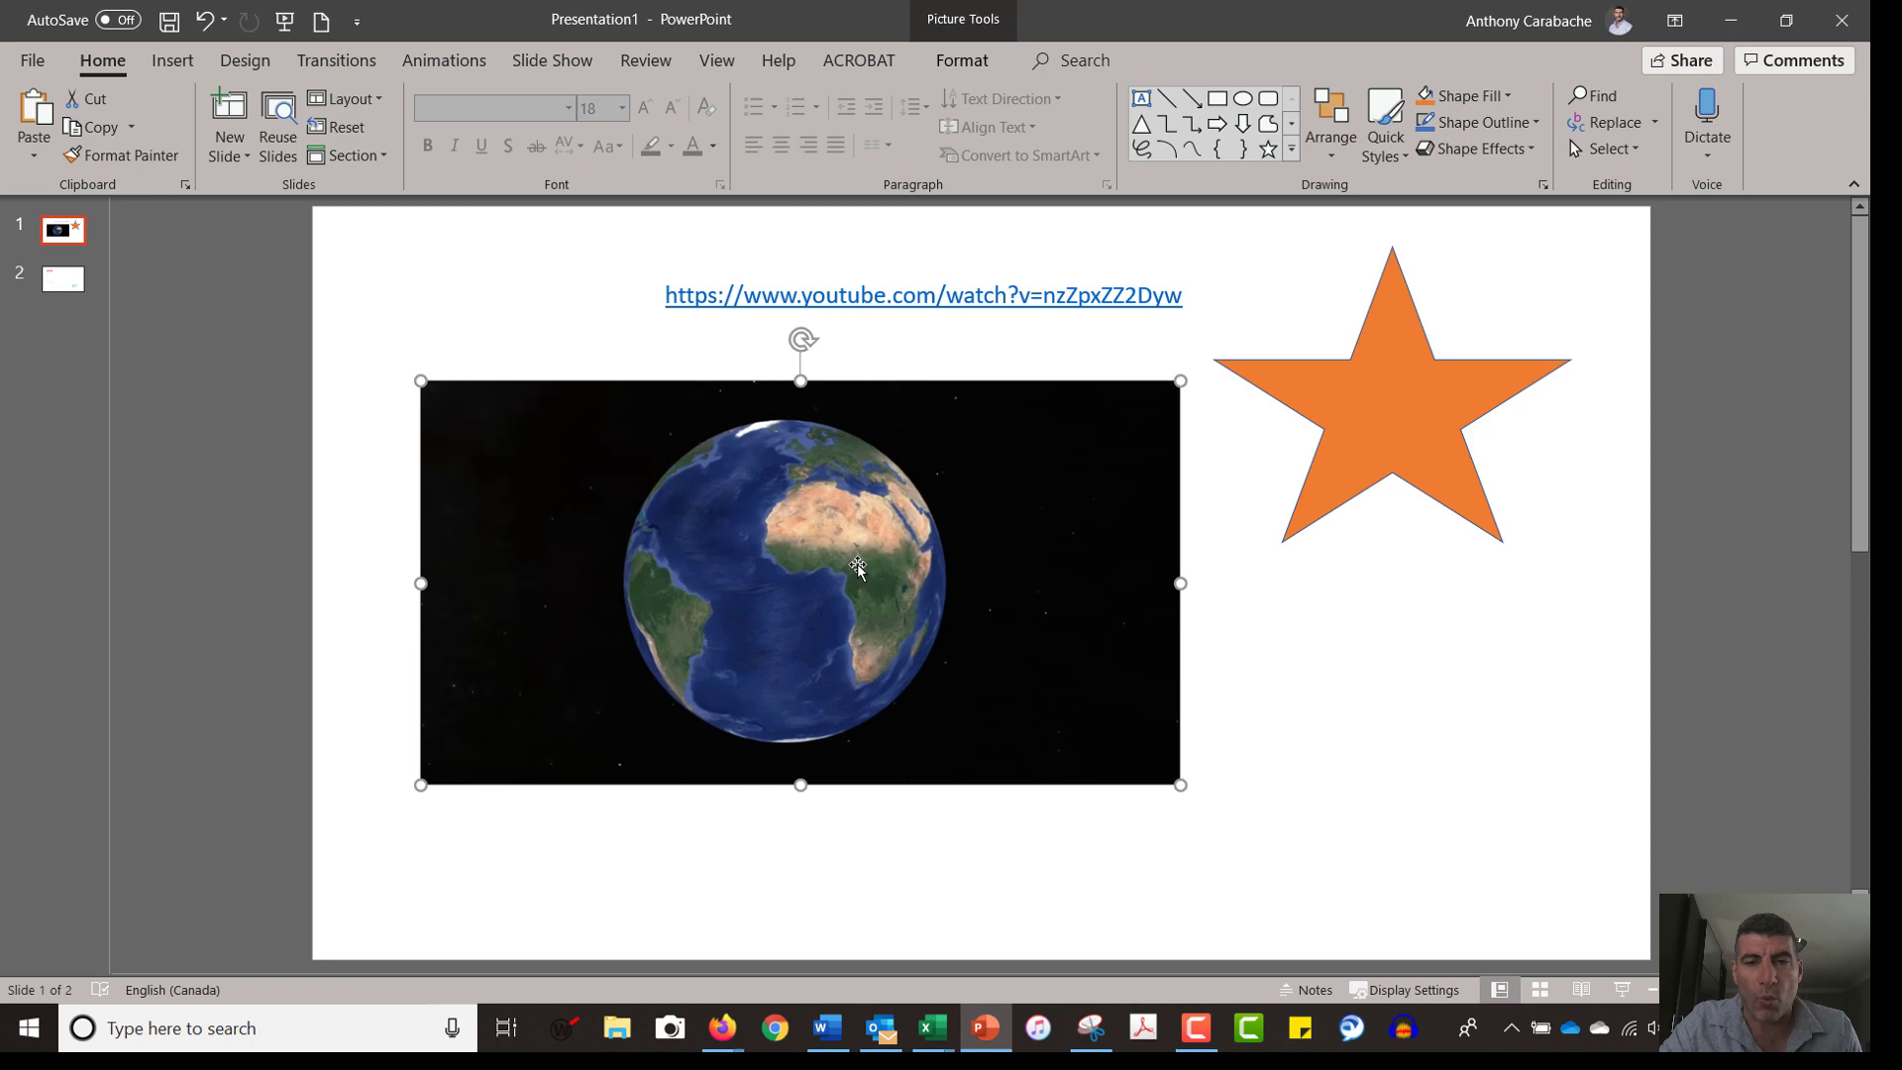
Hyperlink the Earth picture to the YouTube video address.
right_click(856, 565)
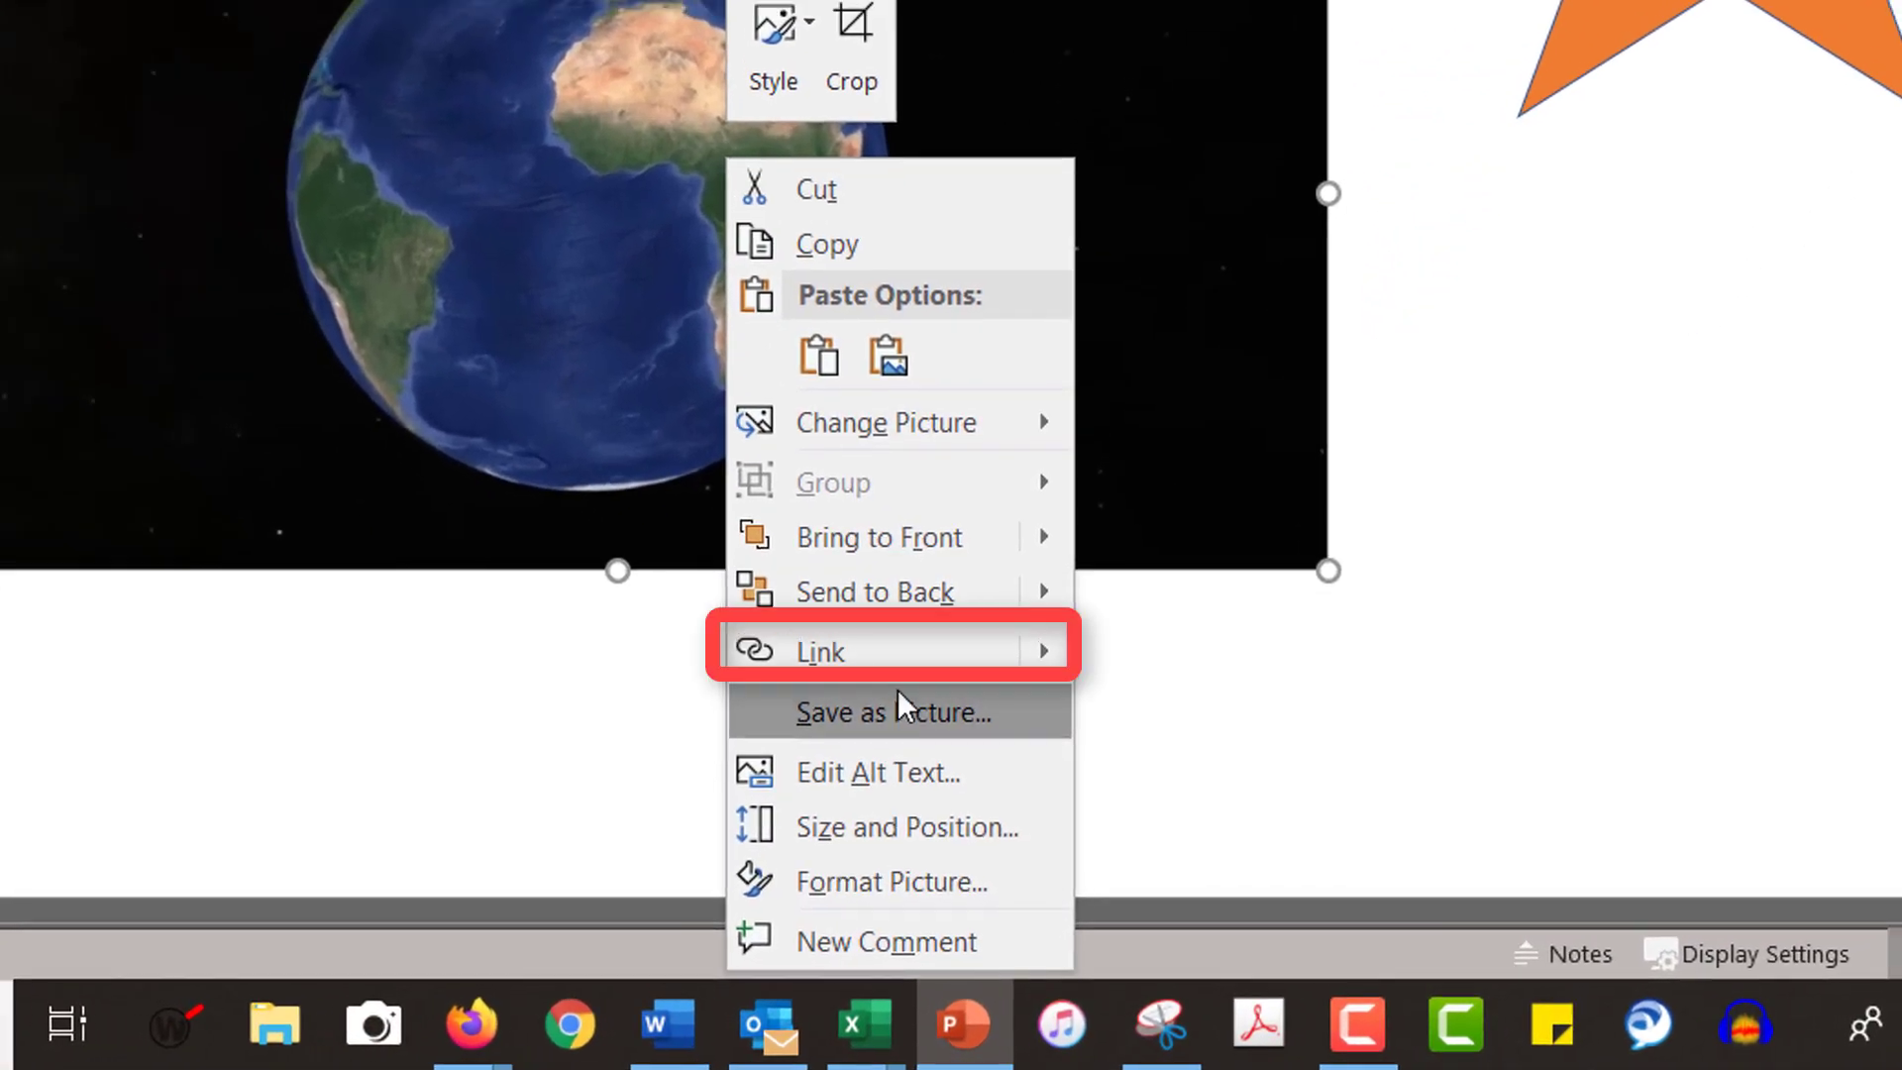
left_click(852, 652)
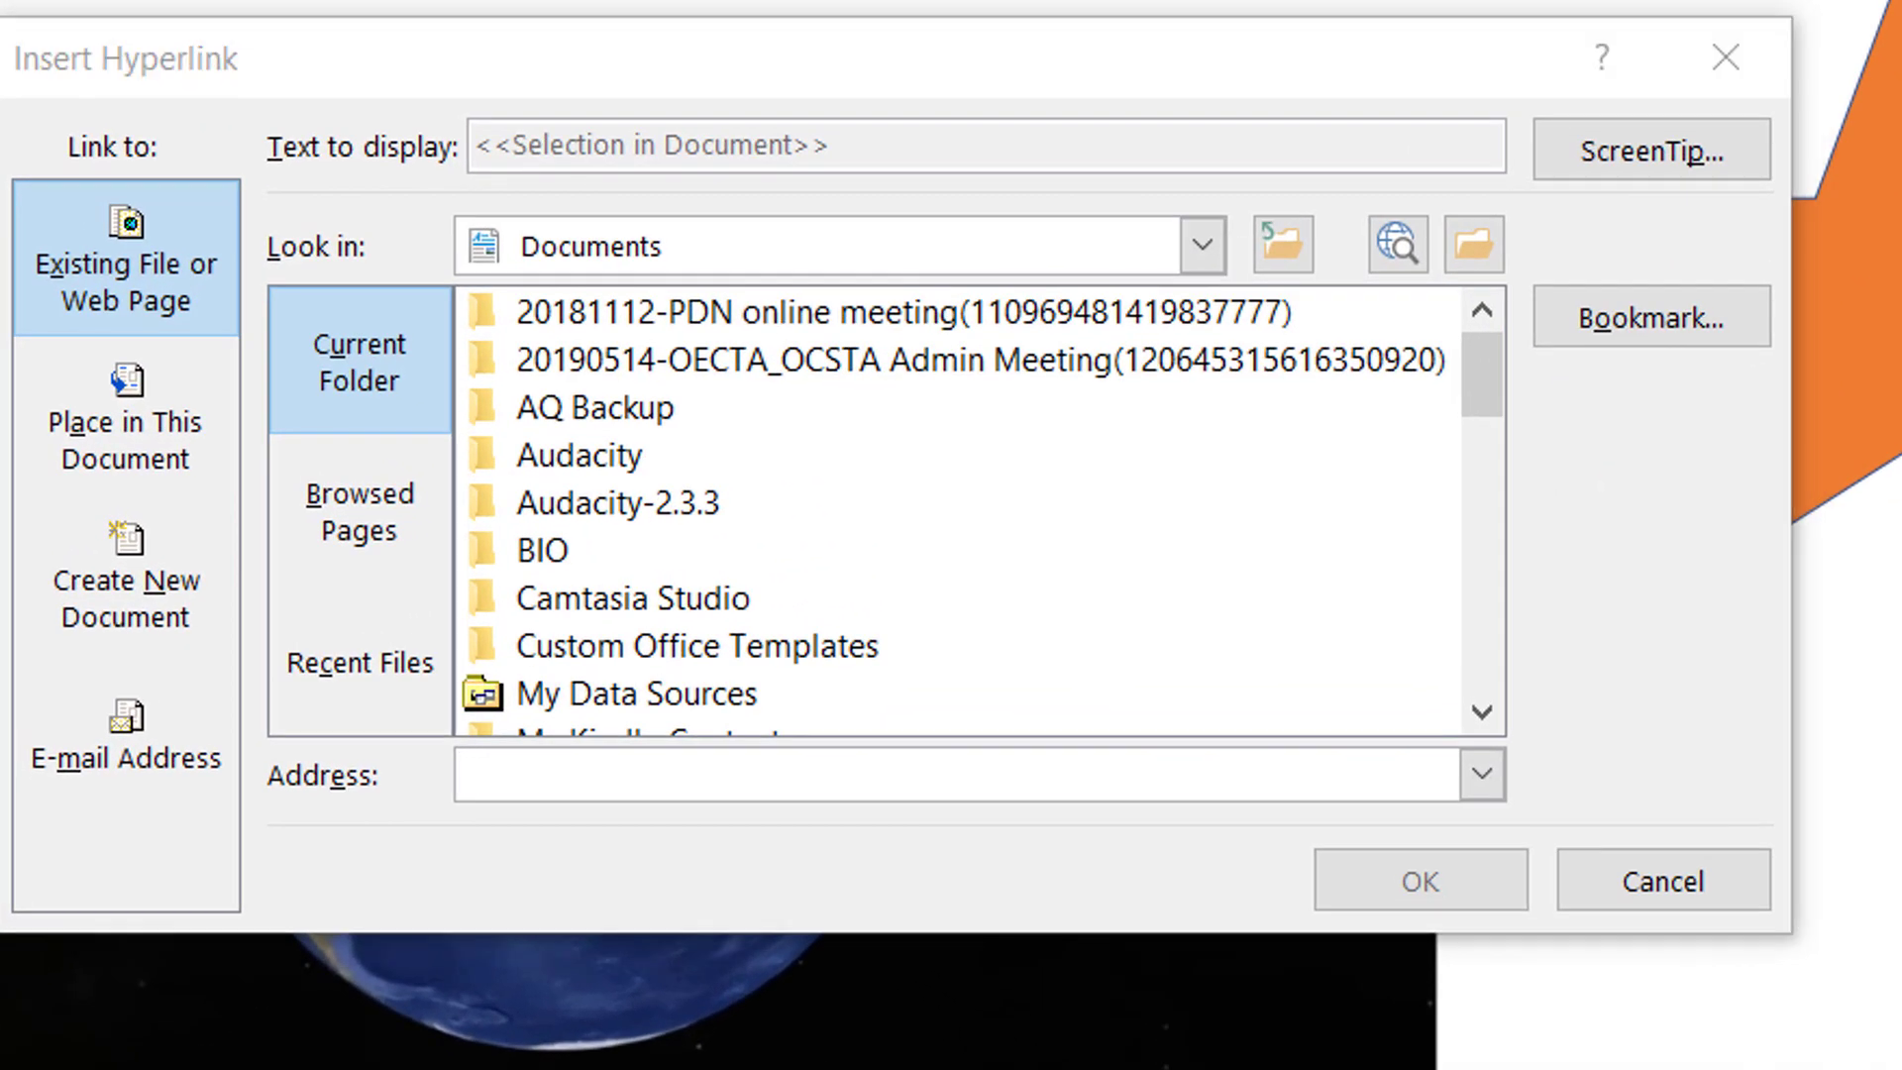
type("https://www.youtube.com/watch?v=nzZpxZZ2Dyw")
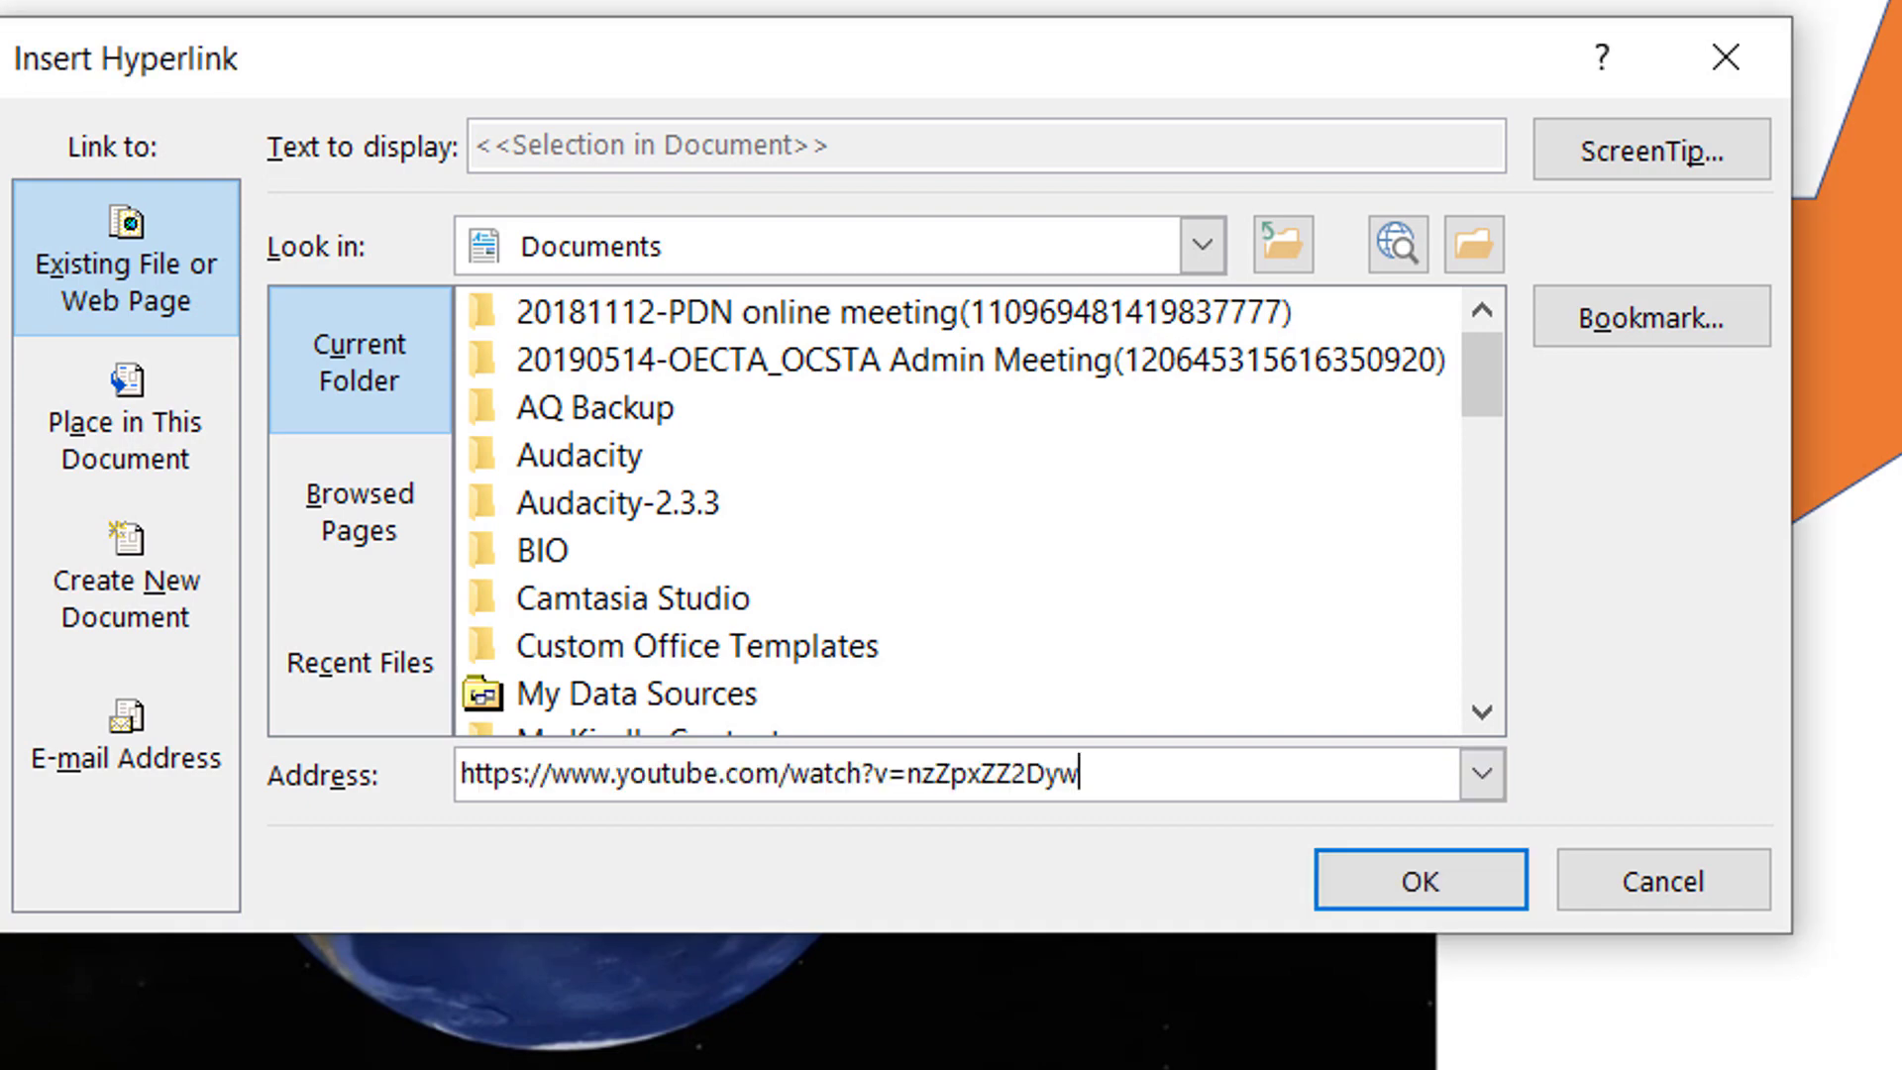
key("Return")
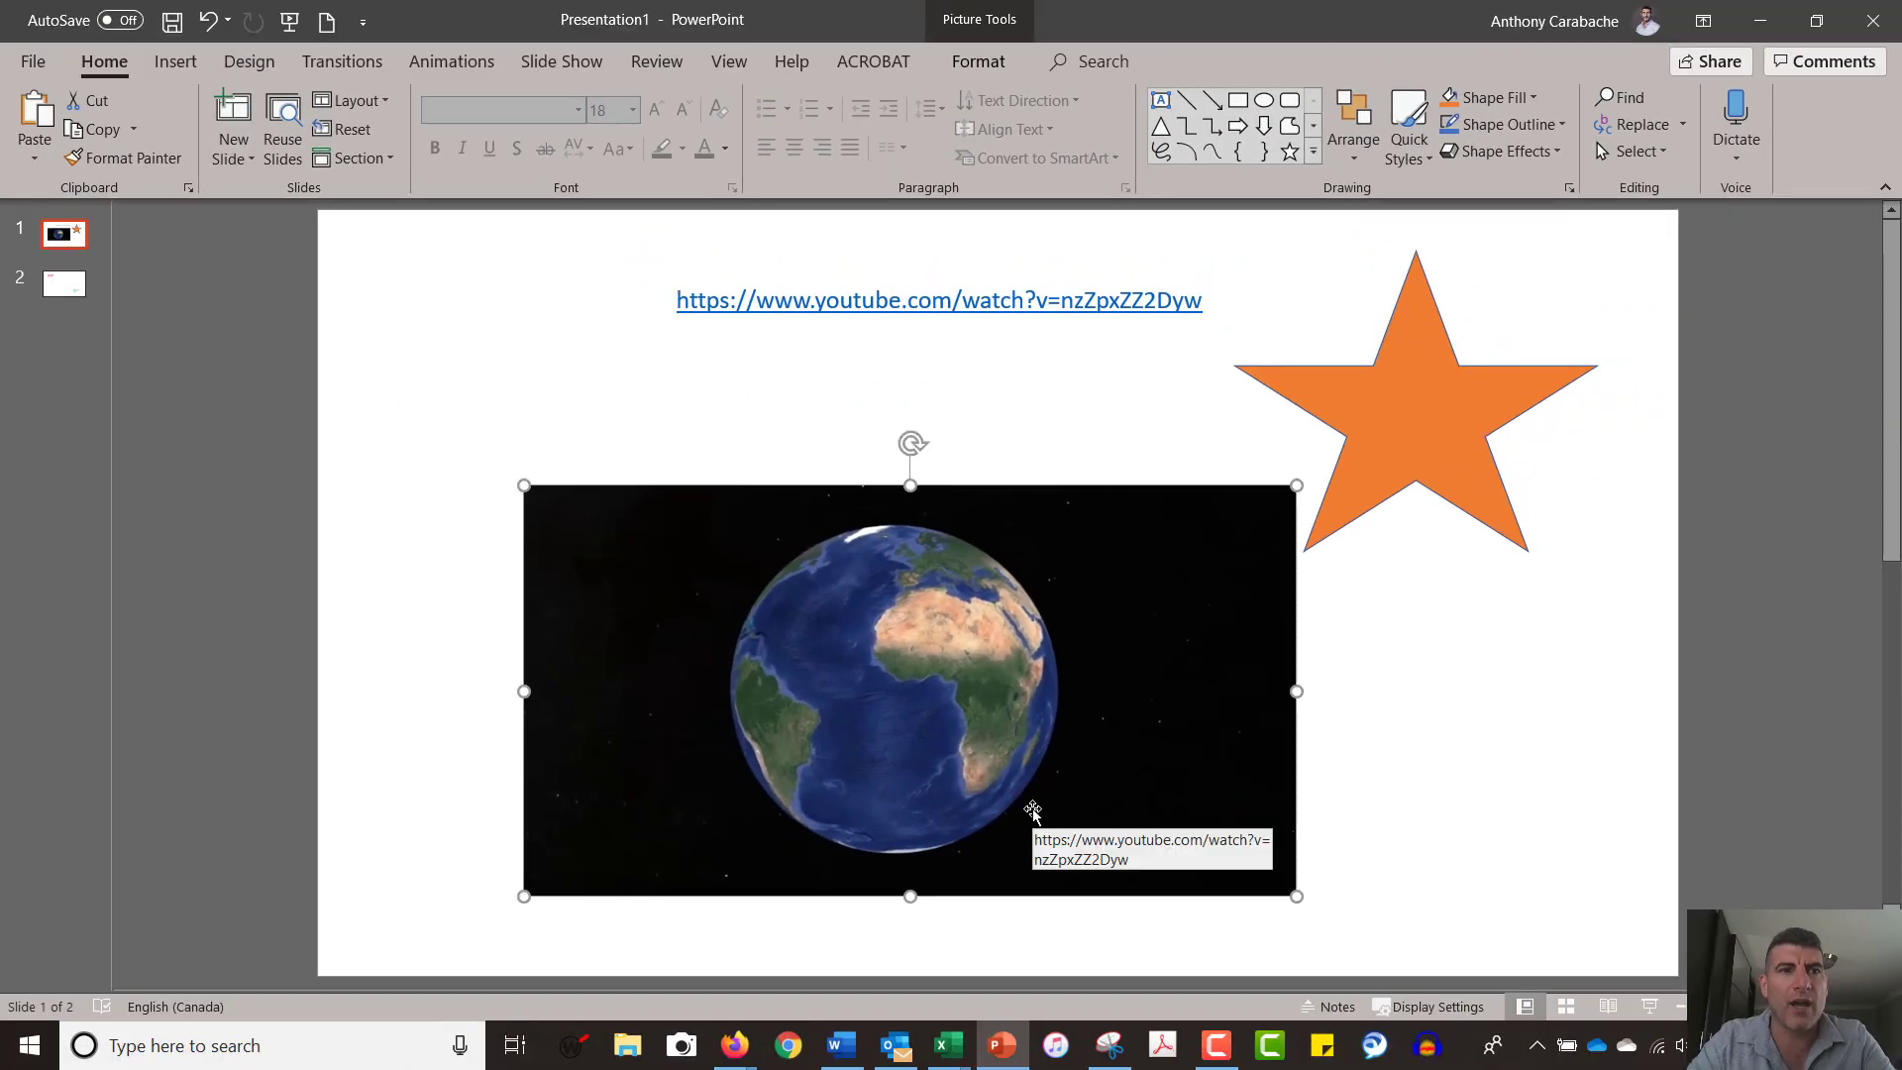
Move the star right and down and the Earth picture left and up, then go to slide 2.
left_click(1387, 475)
left_click_drag(1386, 475, 1469, 643)
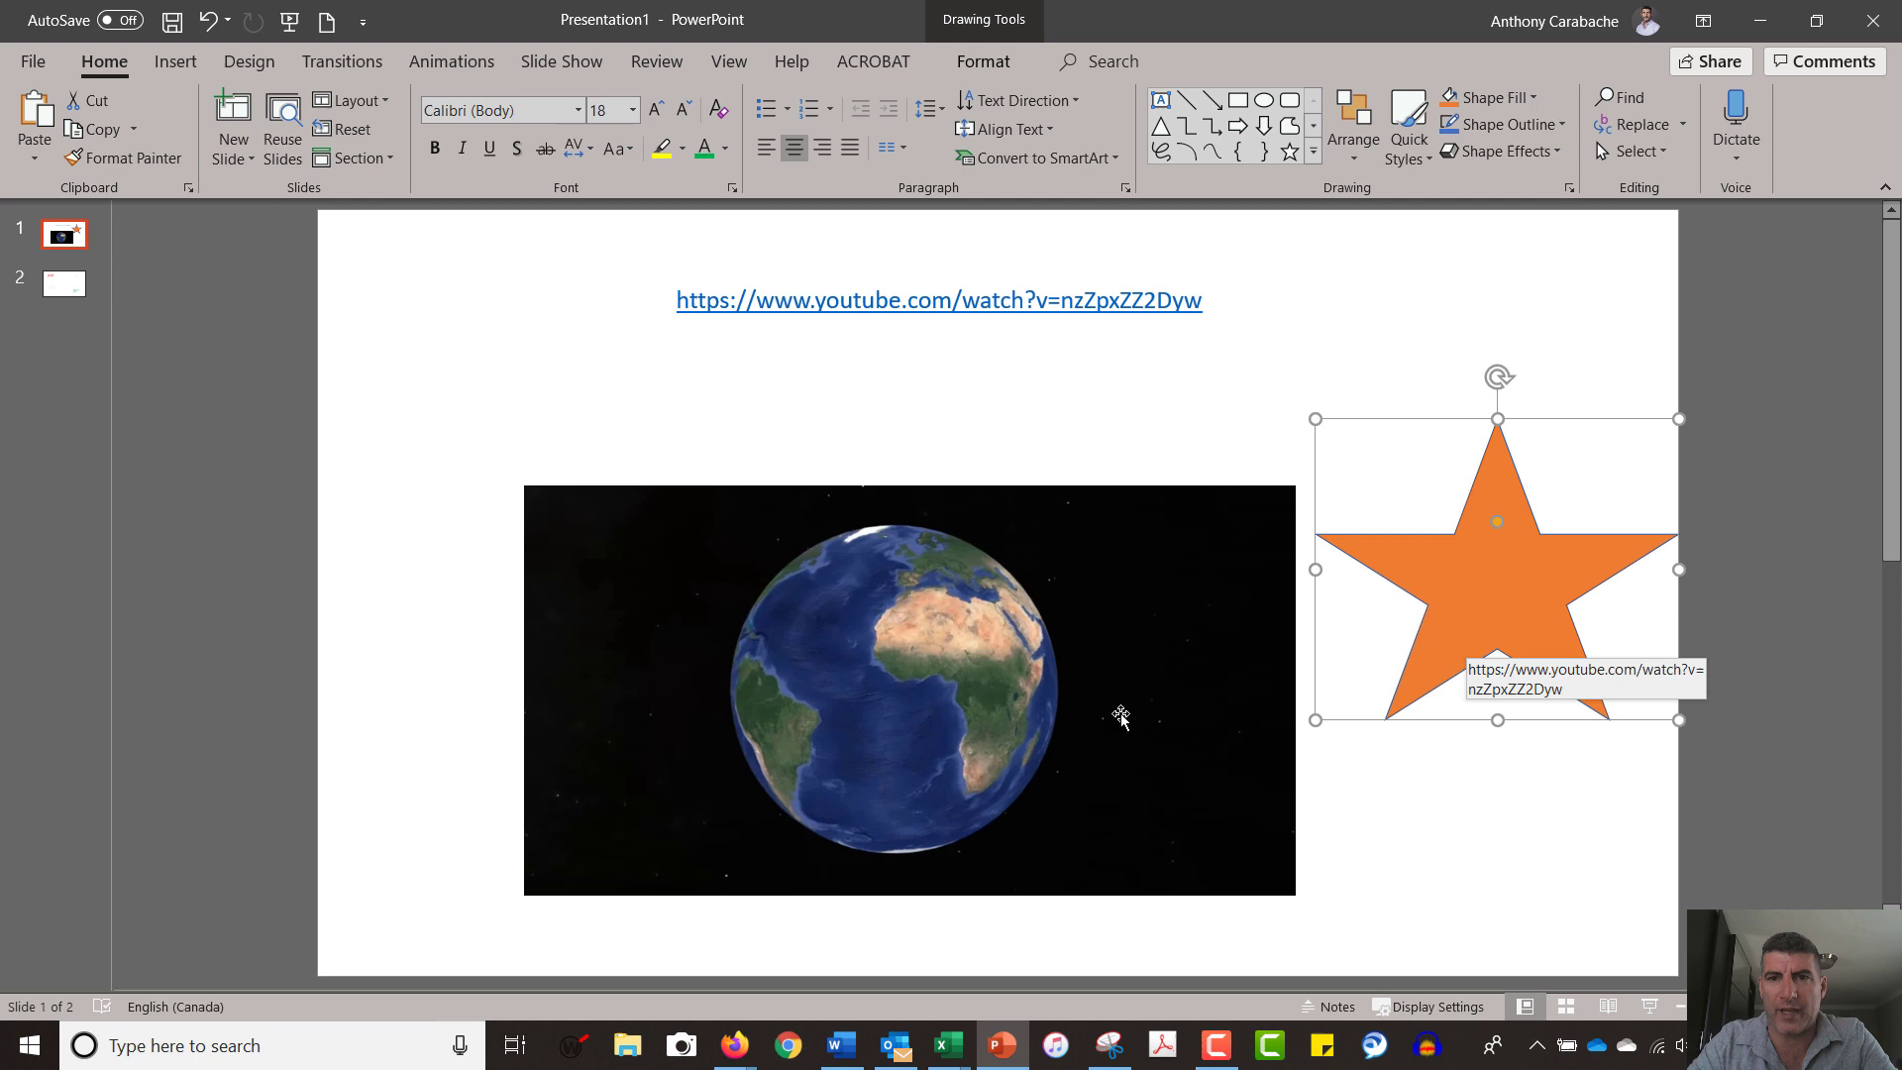
left_click_drag(988, 722, 885, 690)
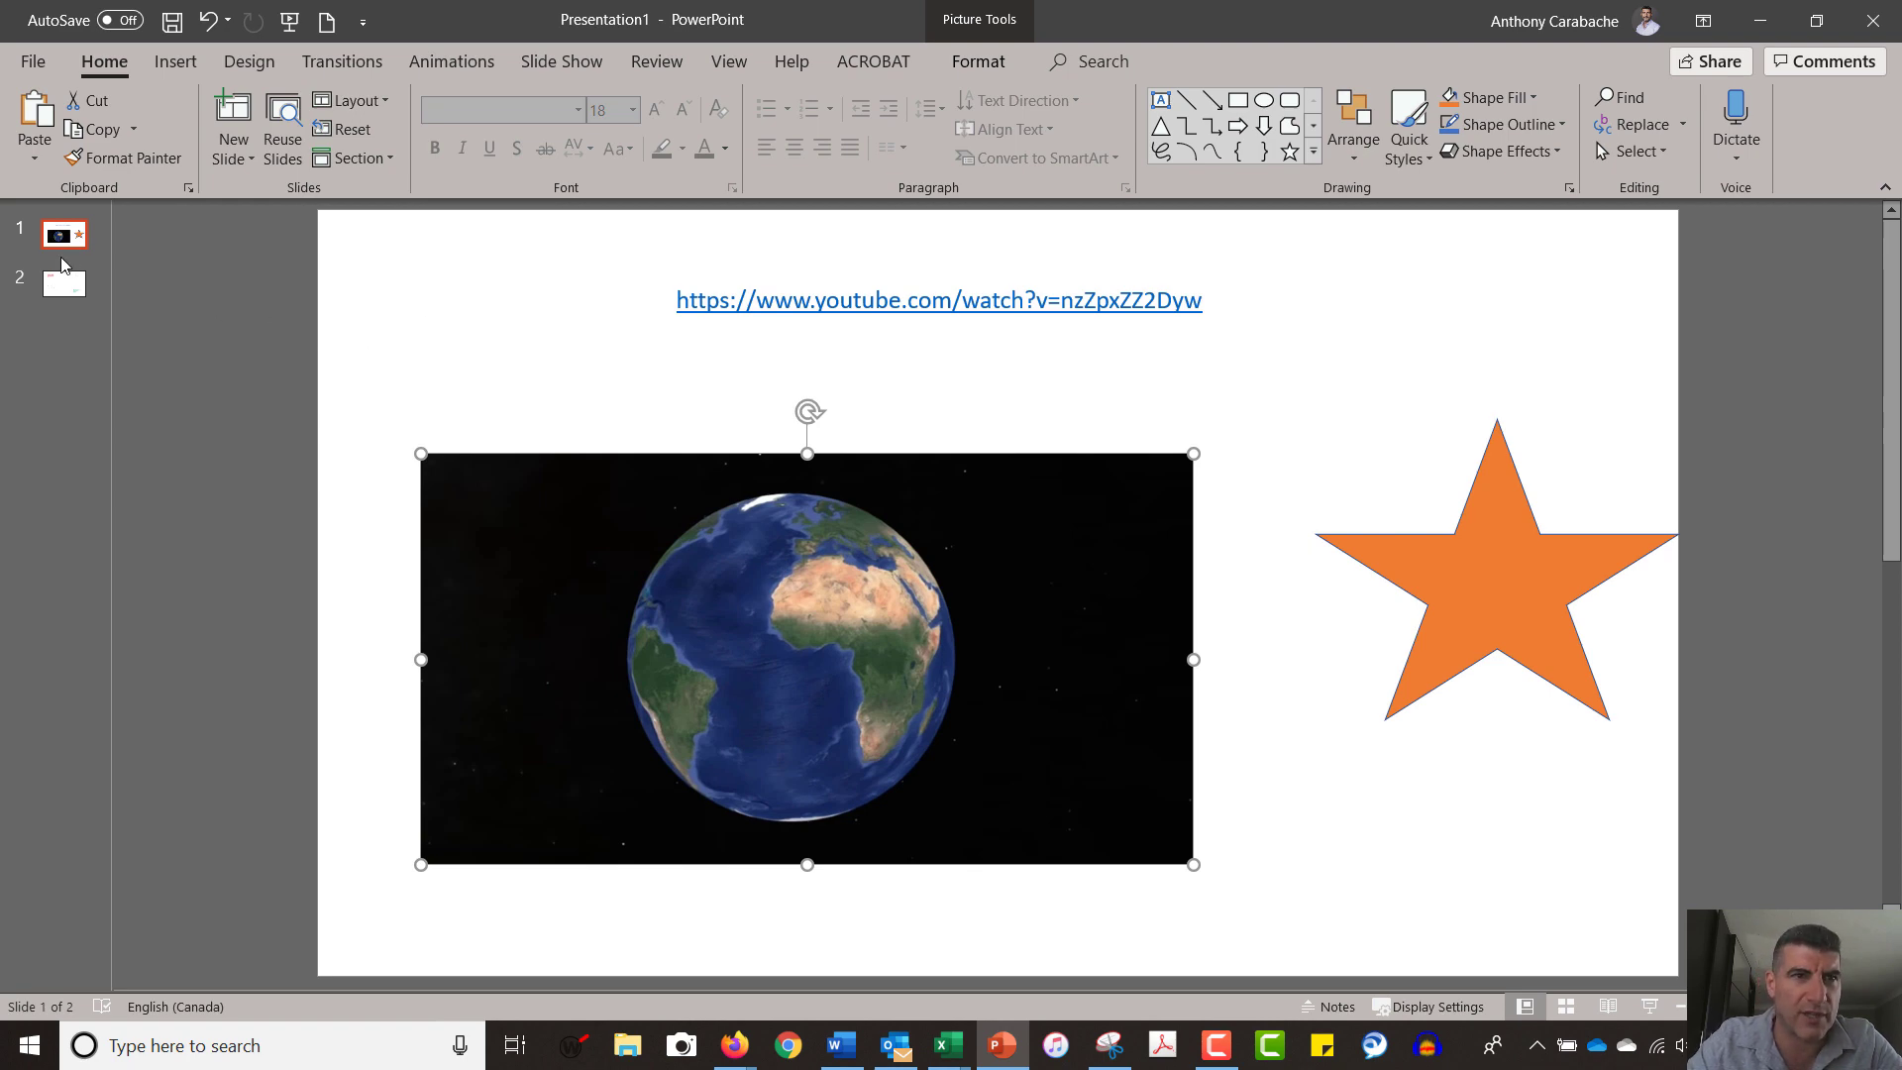
left_click(70, 283)
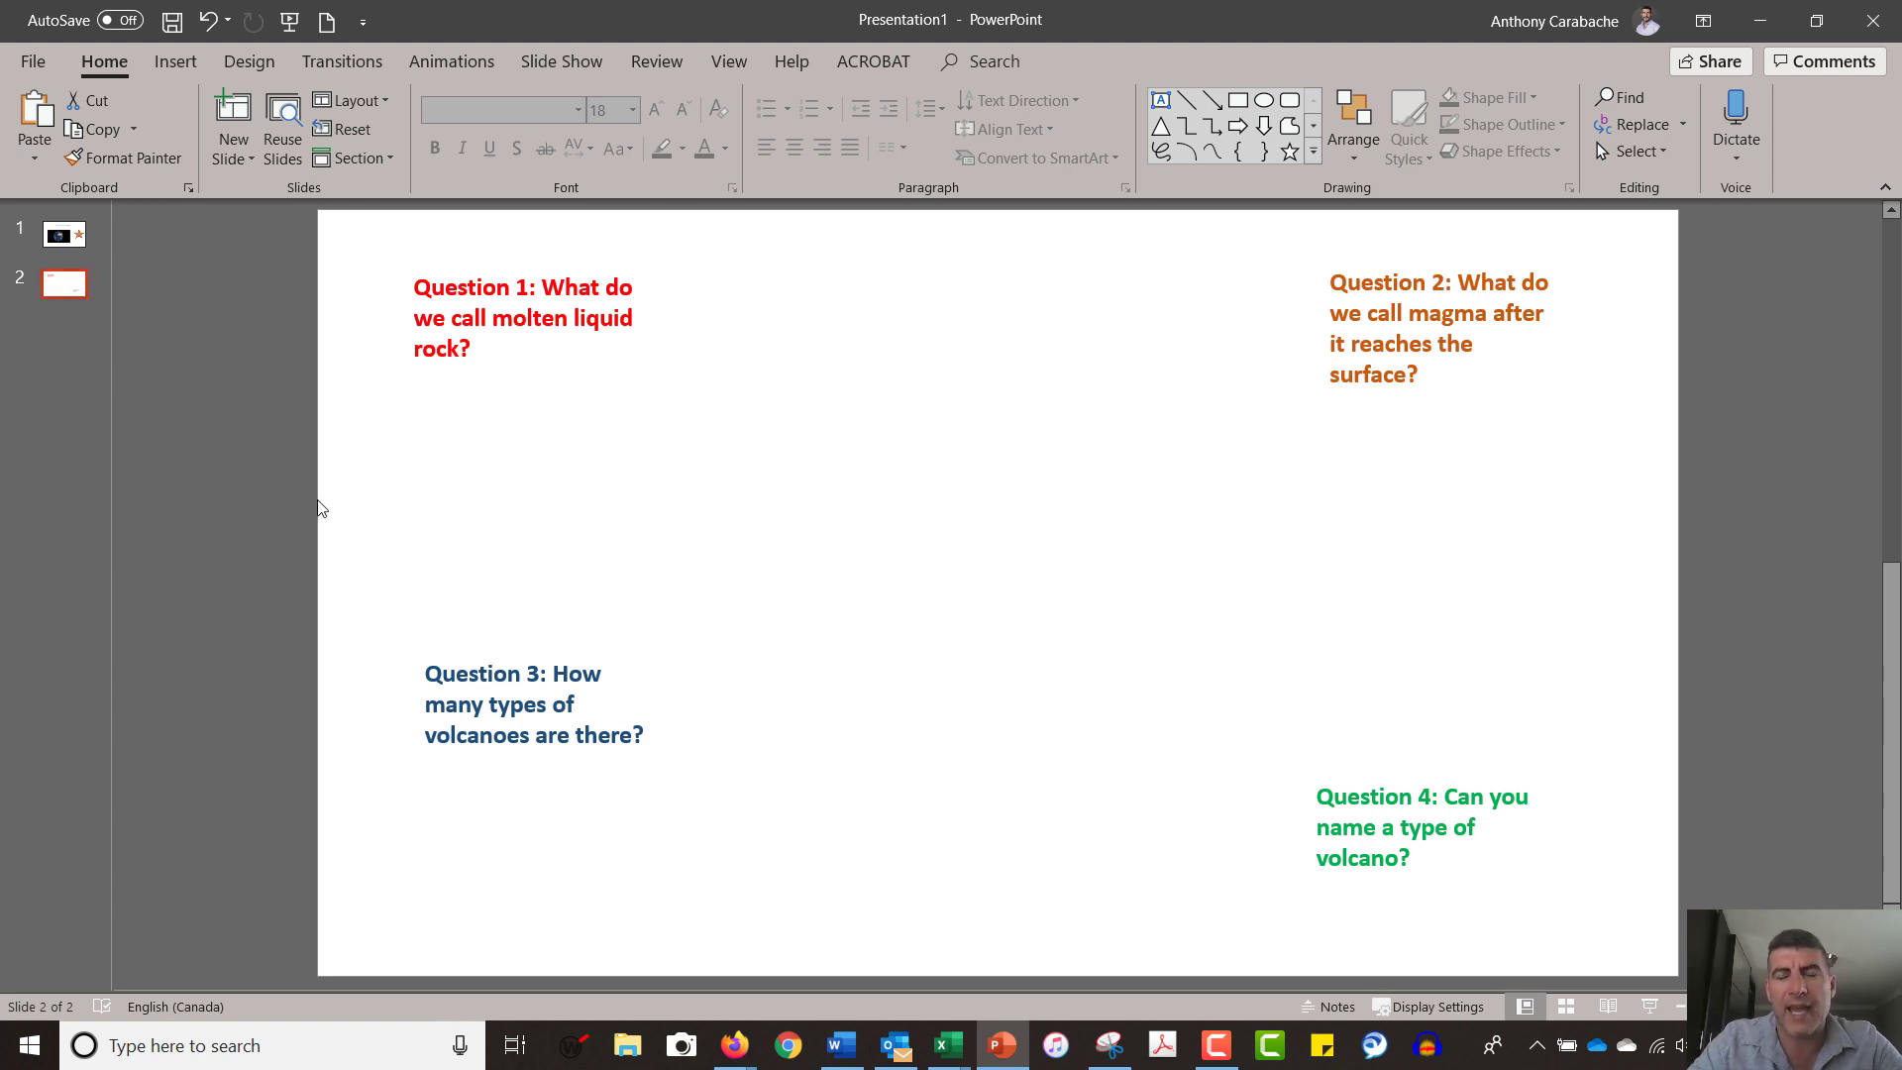
Insert the copied YouTube URL on slide 2 as an Online Video.
left_click(682, 435)
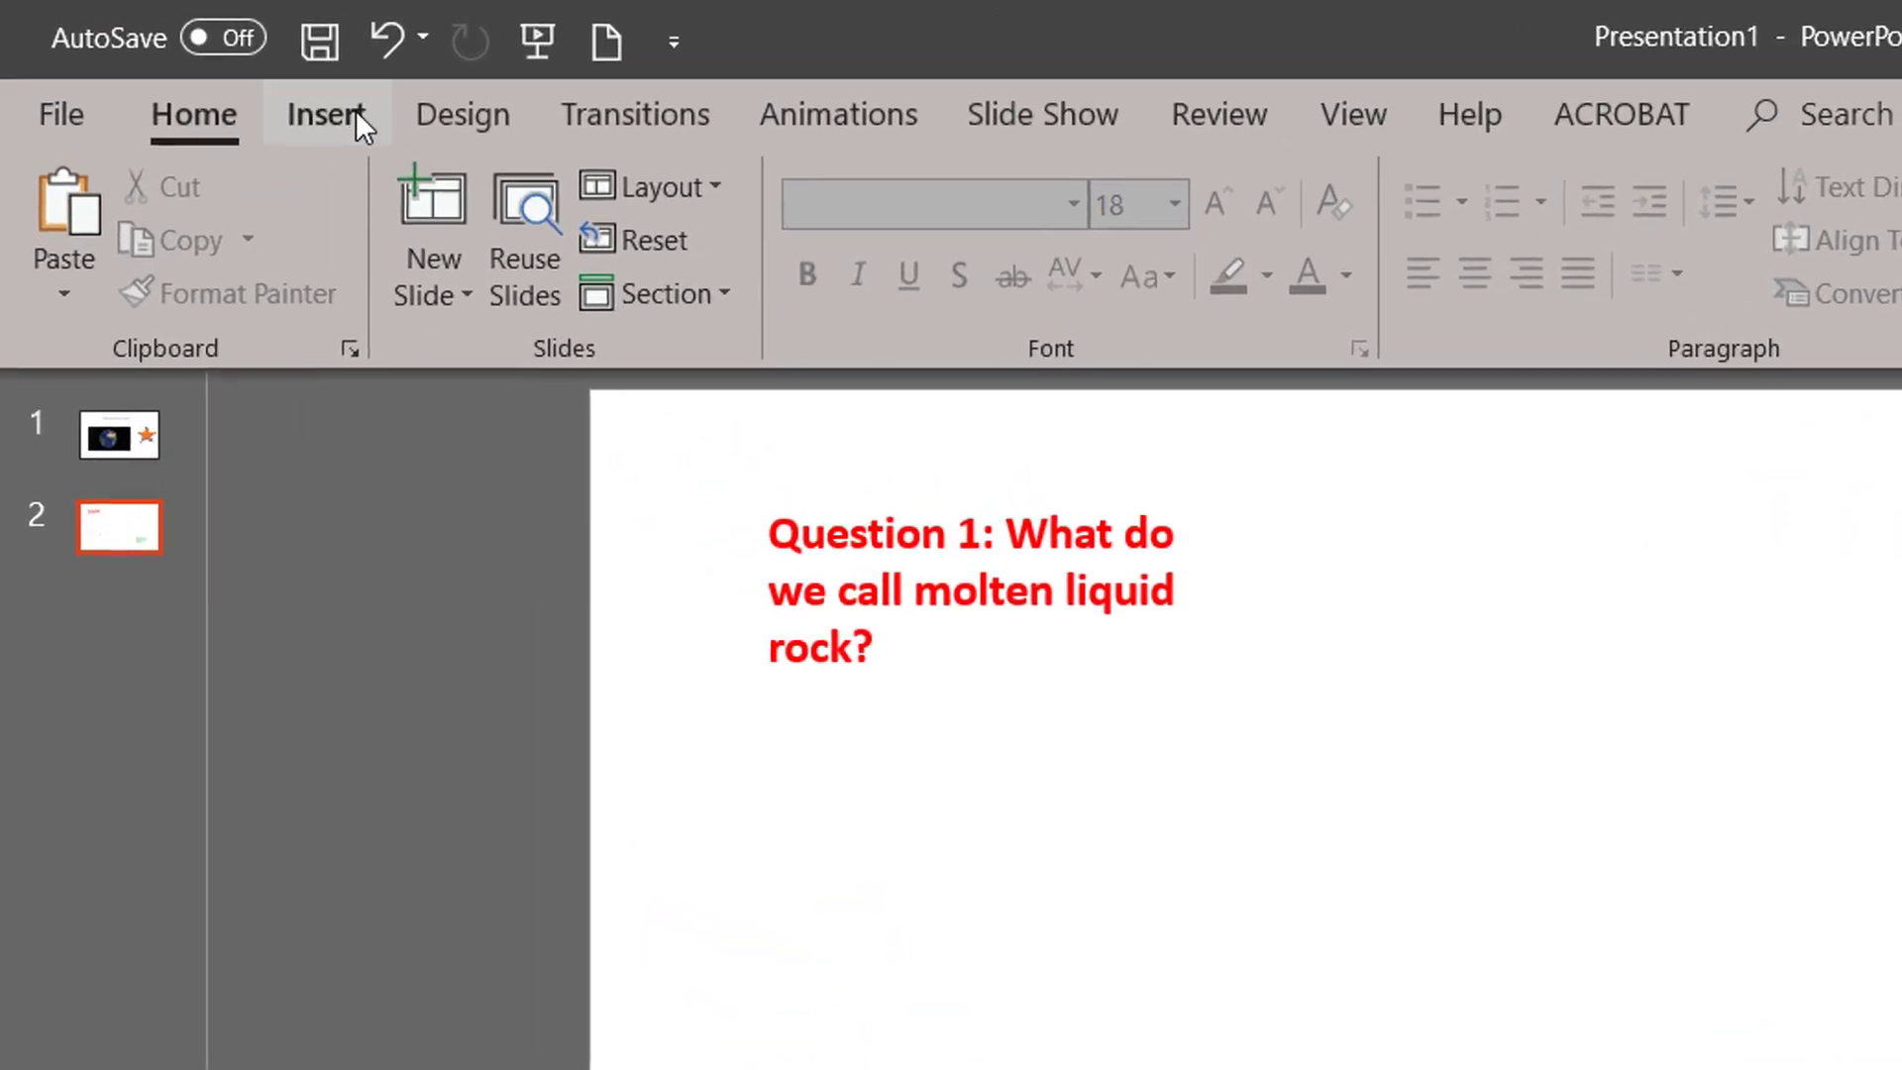
left_click(188, 62)
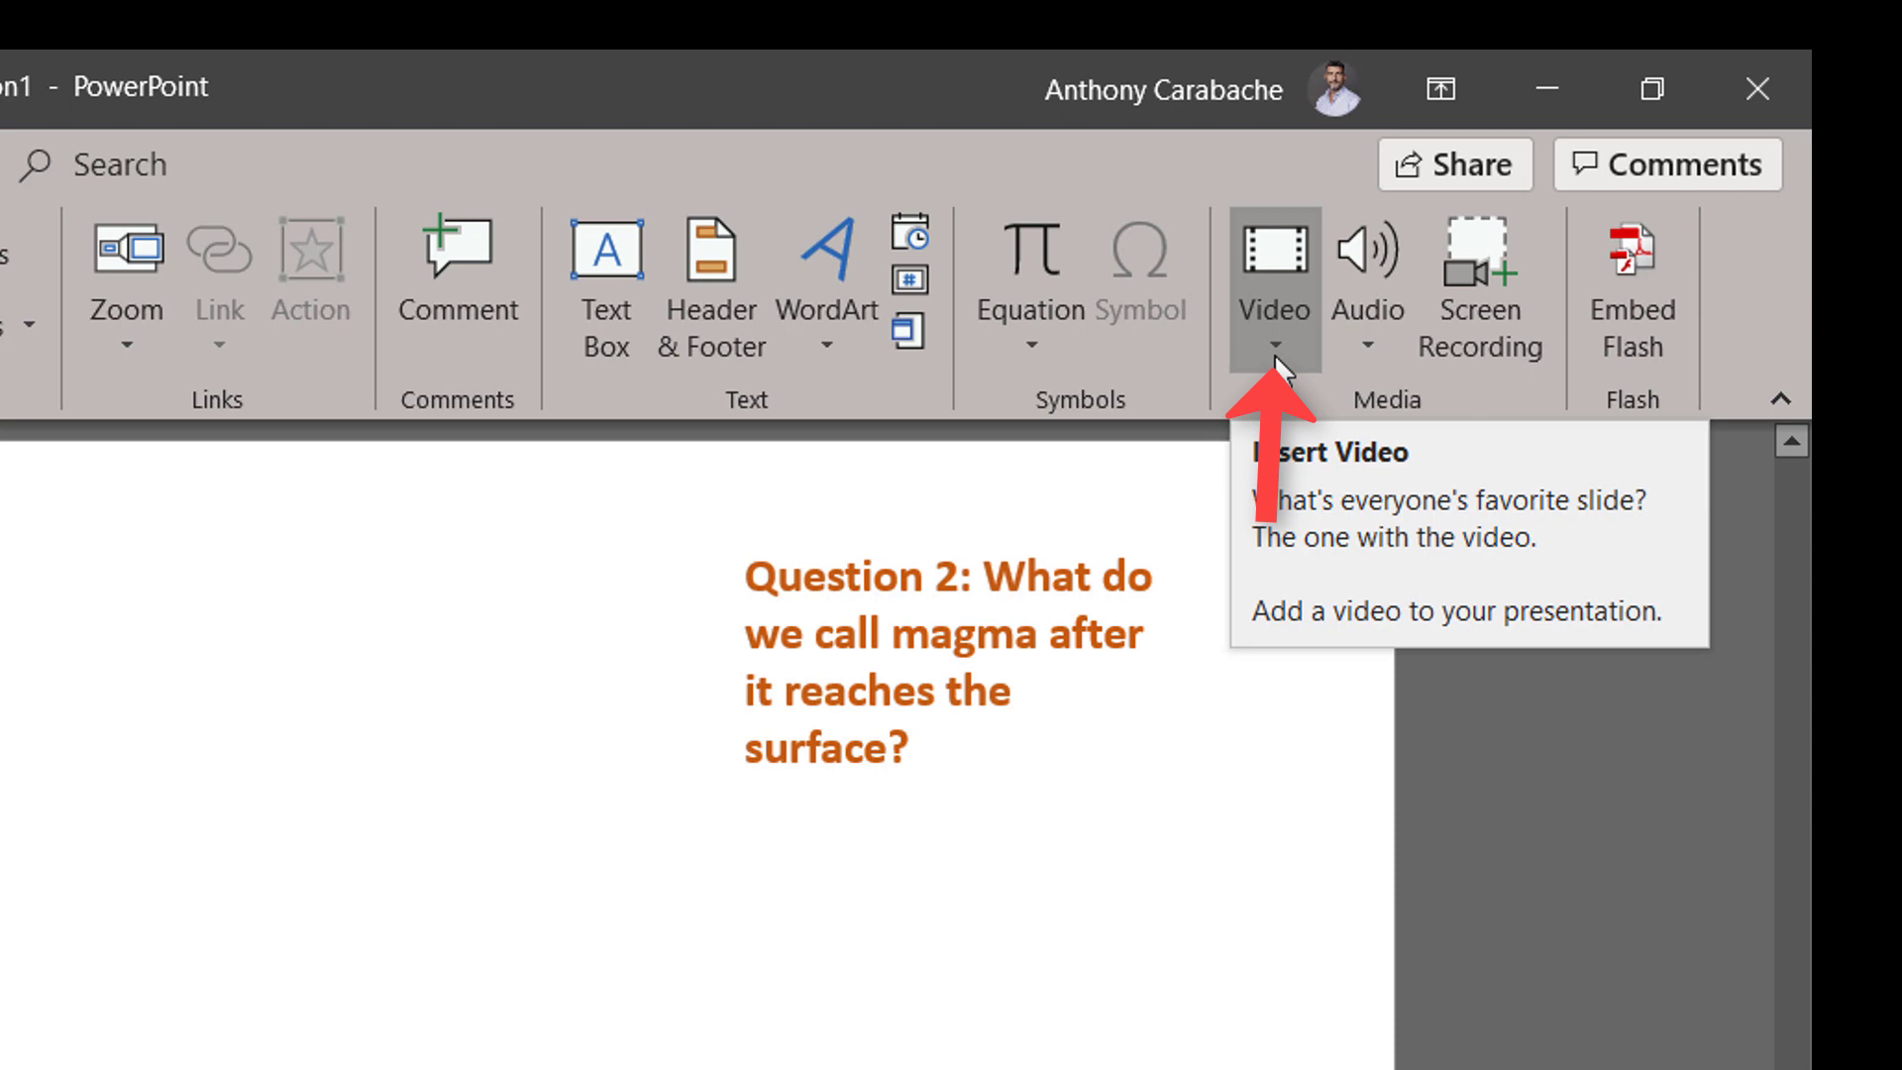
left_click(1274, 353)
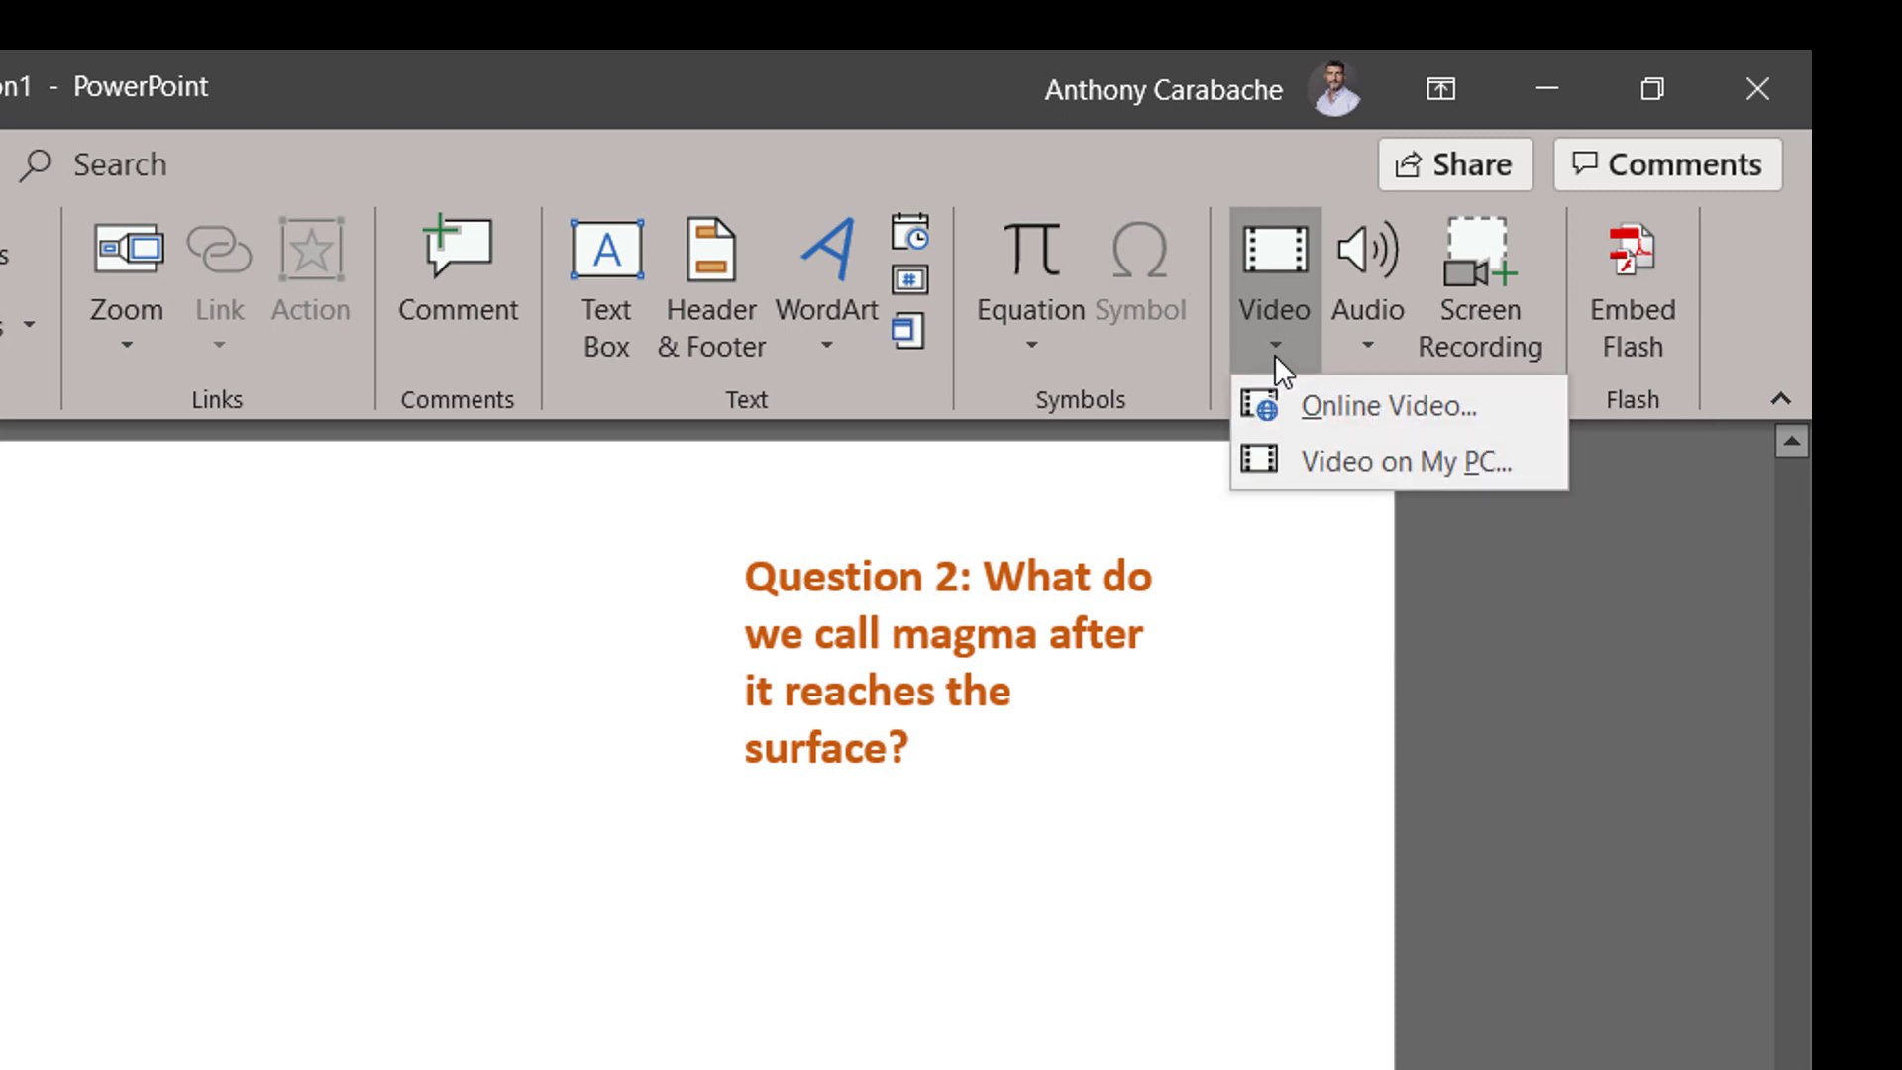
left_click(1308, 402)
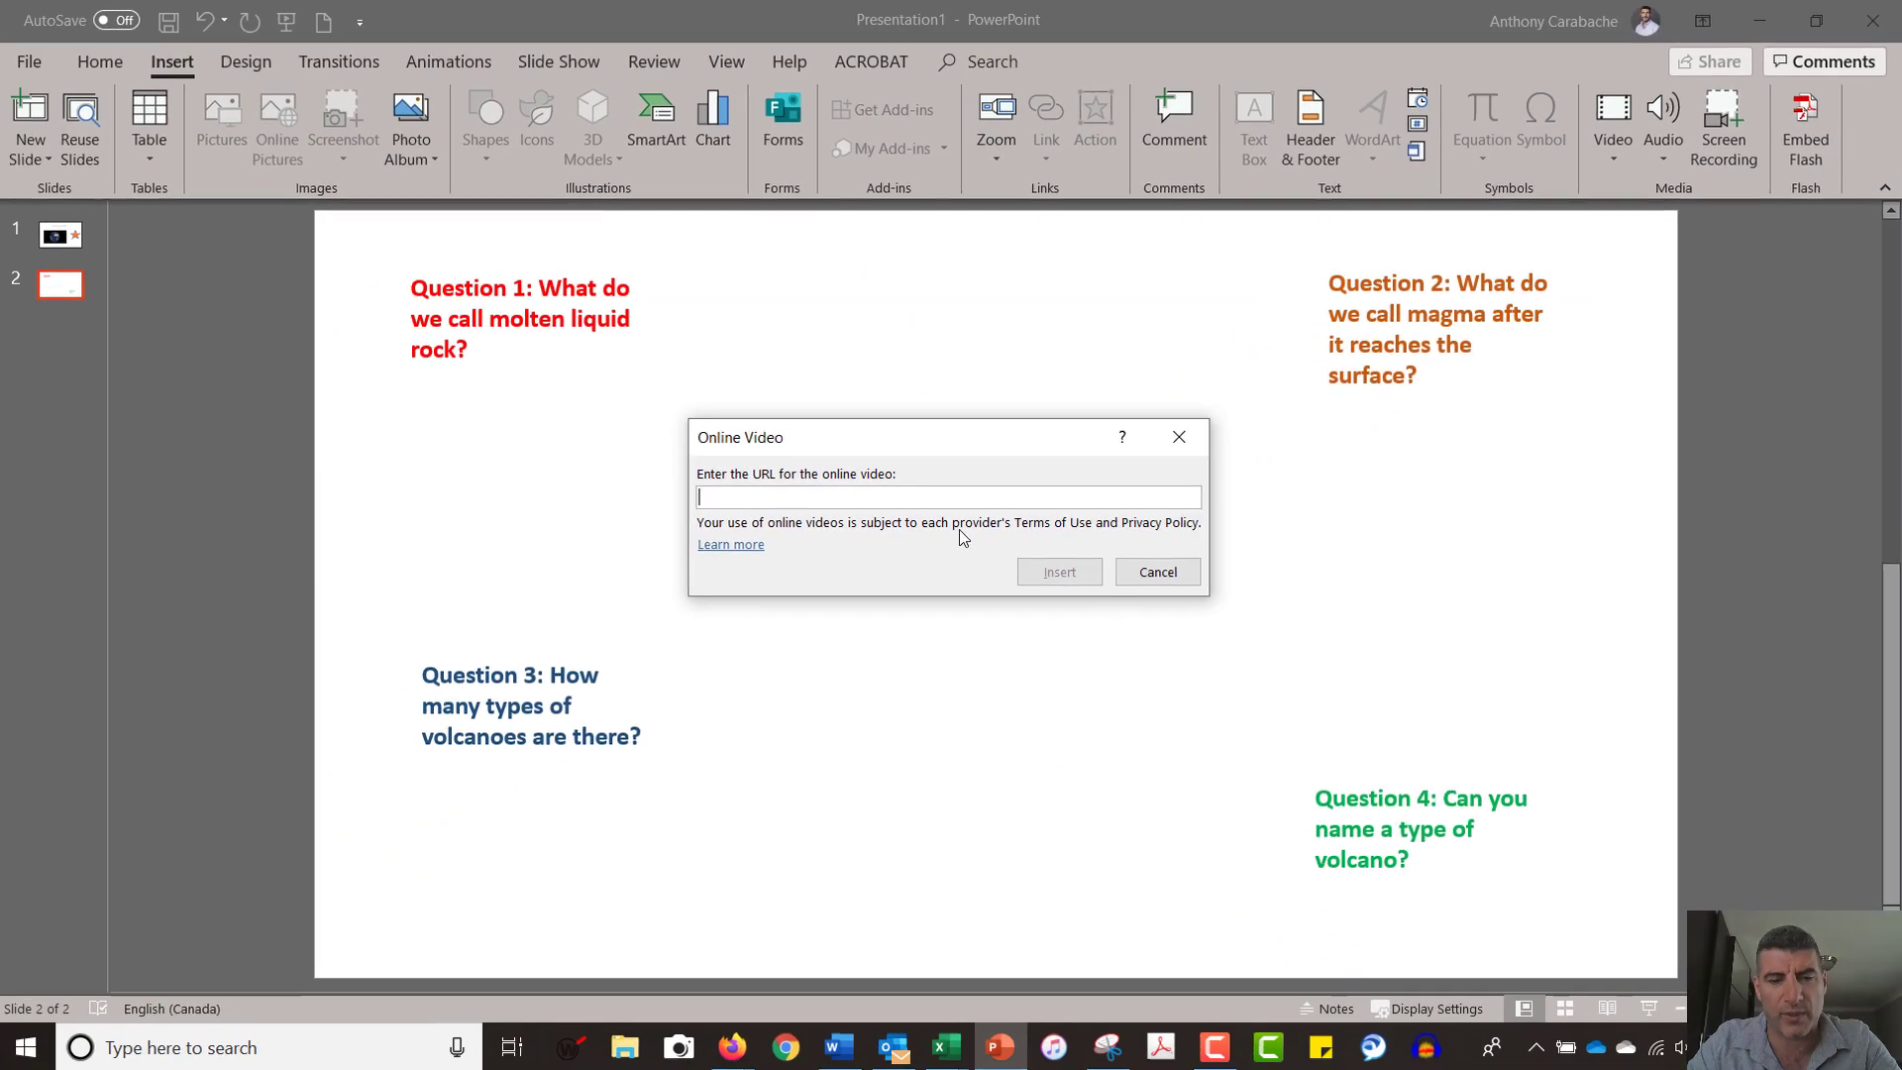
key("ctrl+v")
left_click(1059, 571)
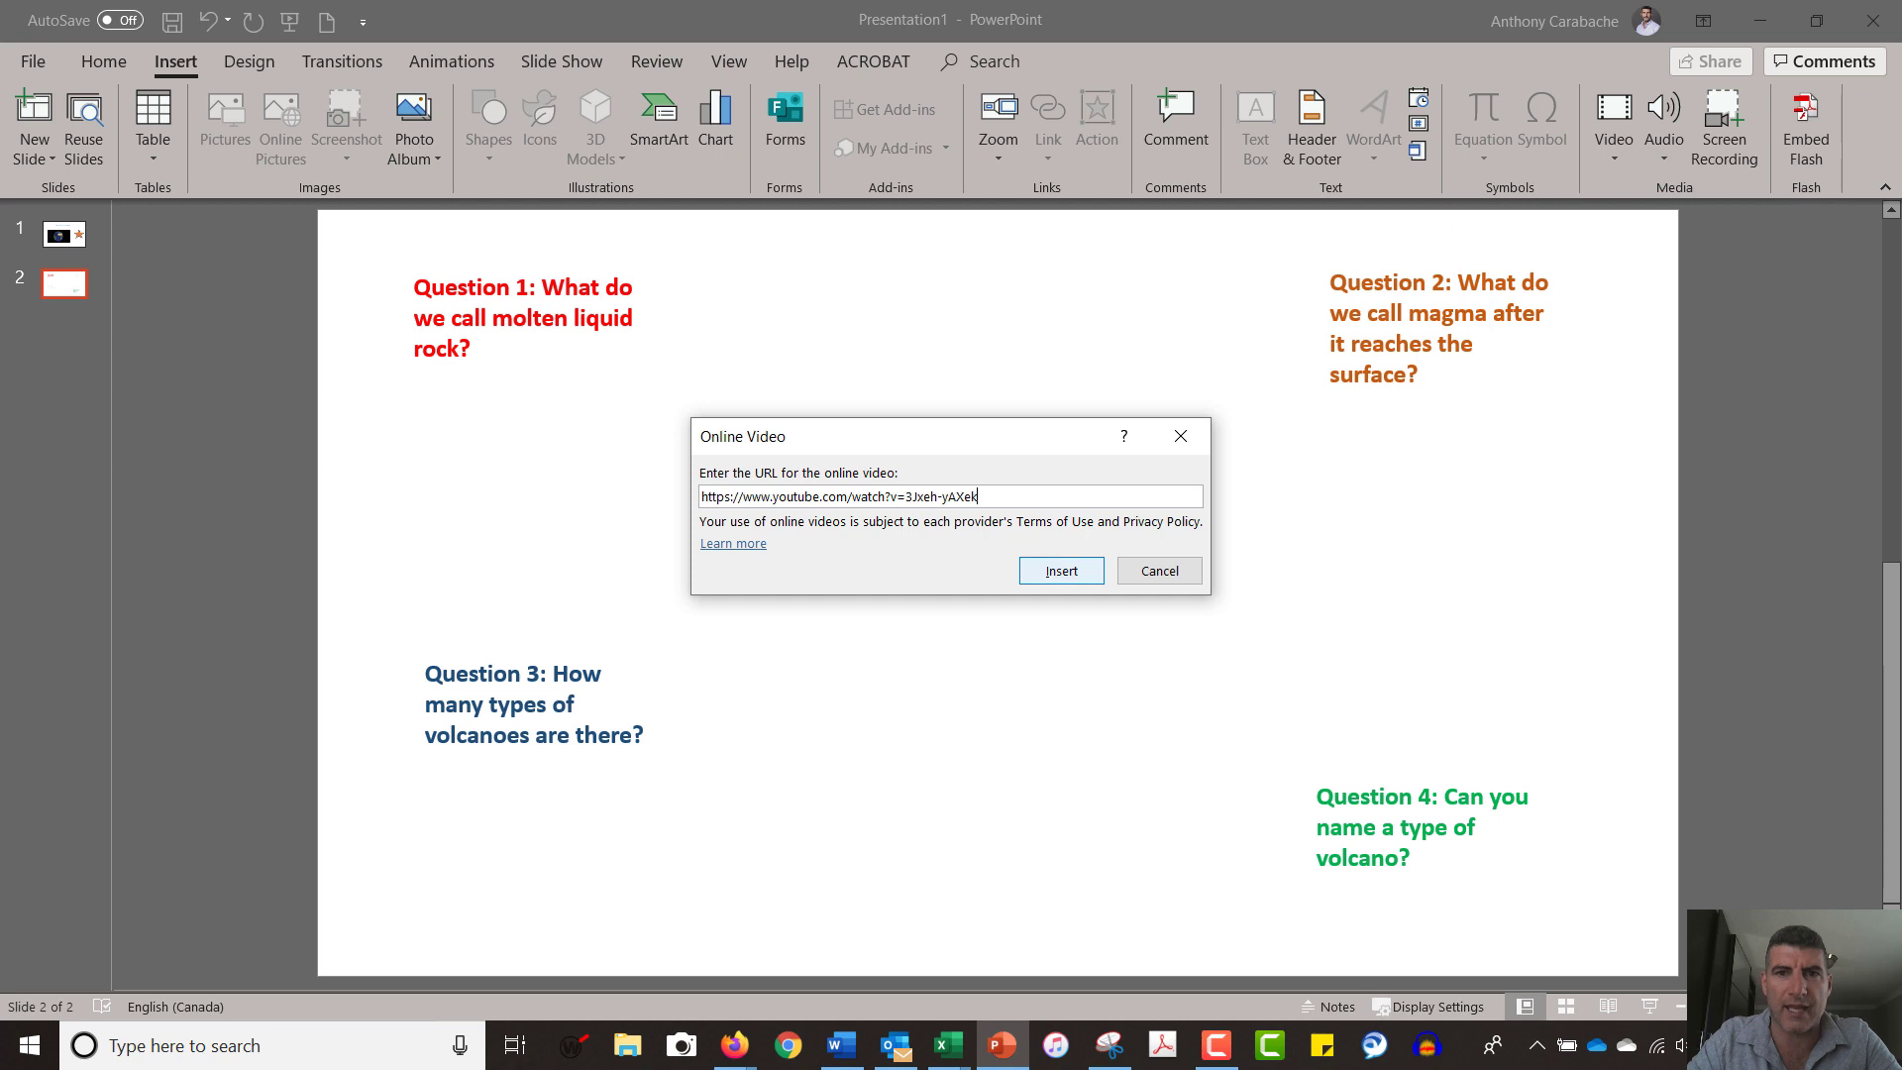
Centre the inserted video, then shift Question 3 left and Question 4 right and down.
left_click(1065, 576)
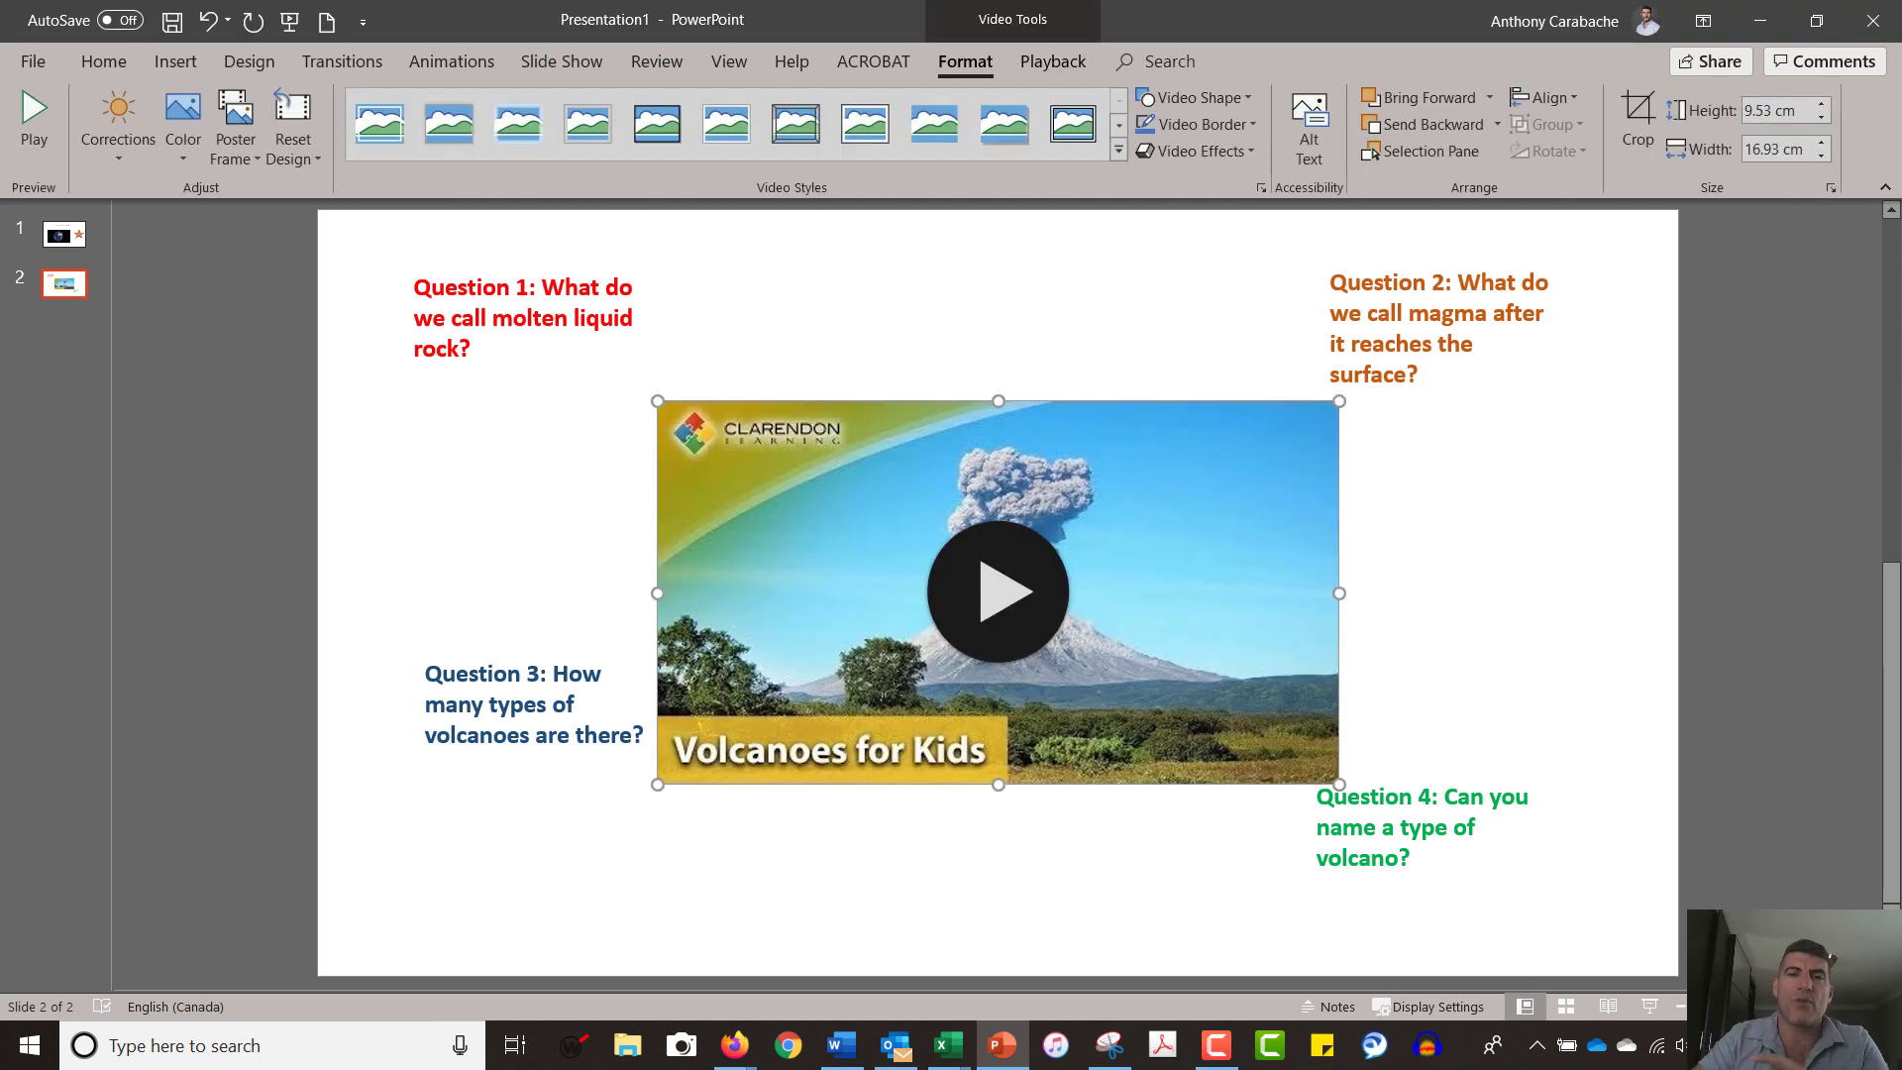
left_click_drag(1252, 537, 1242, 537)
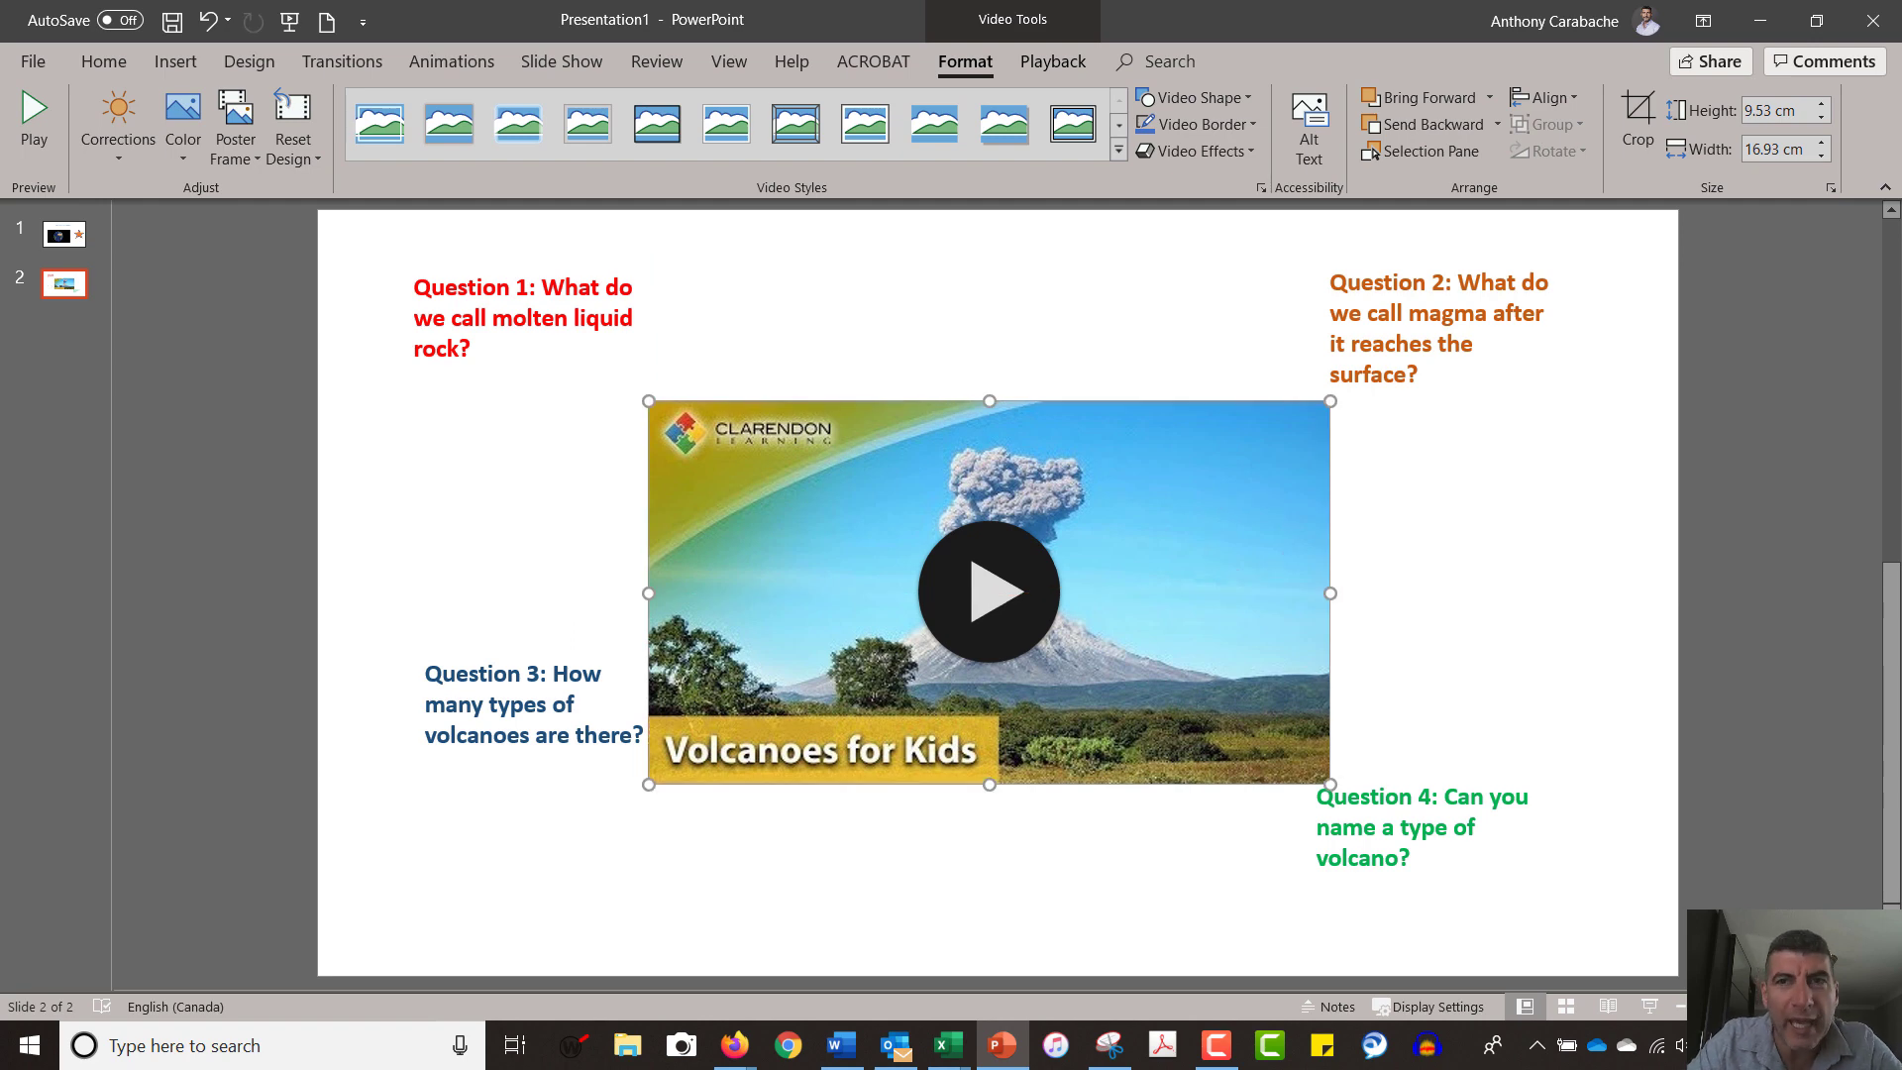
left_click(567, 706)
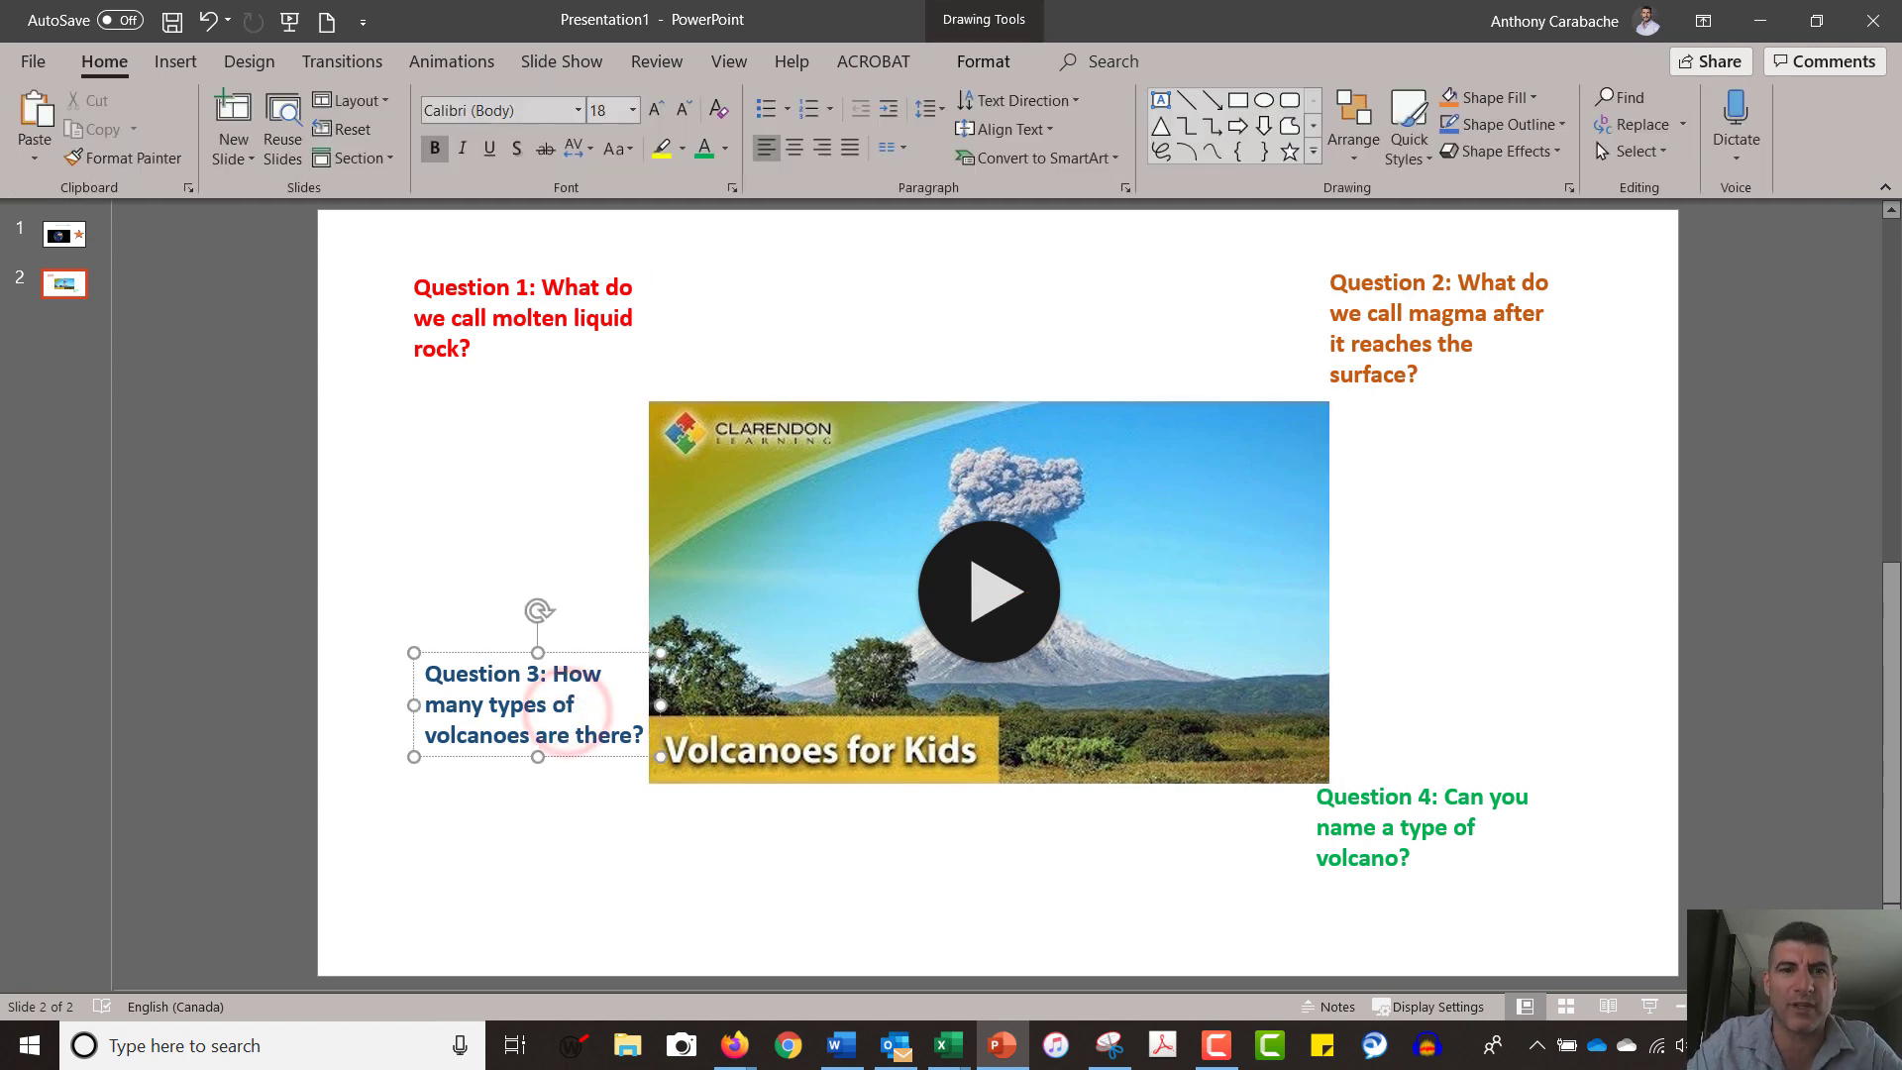
left_click_drag(544, 692, 501, 690)
left_click(1362, 767)
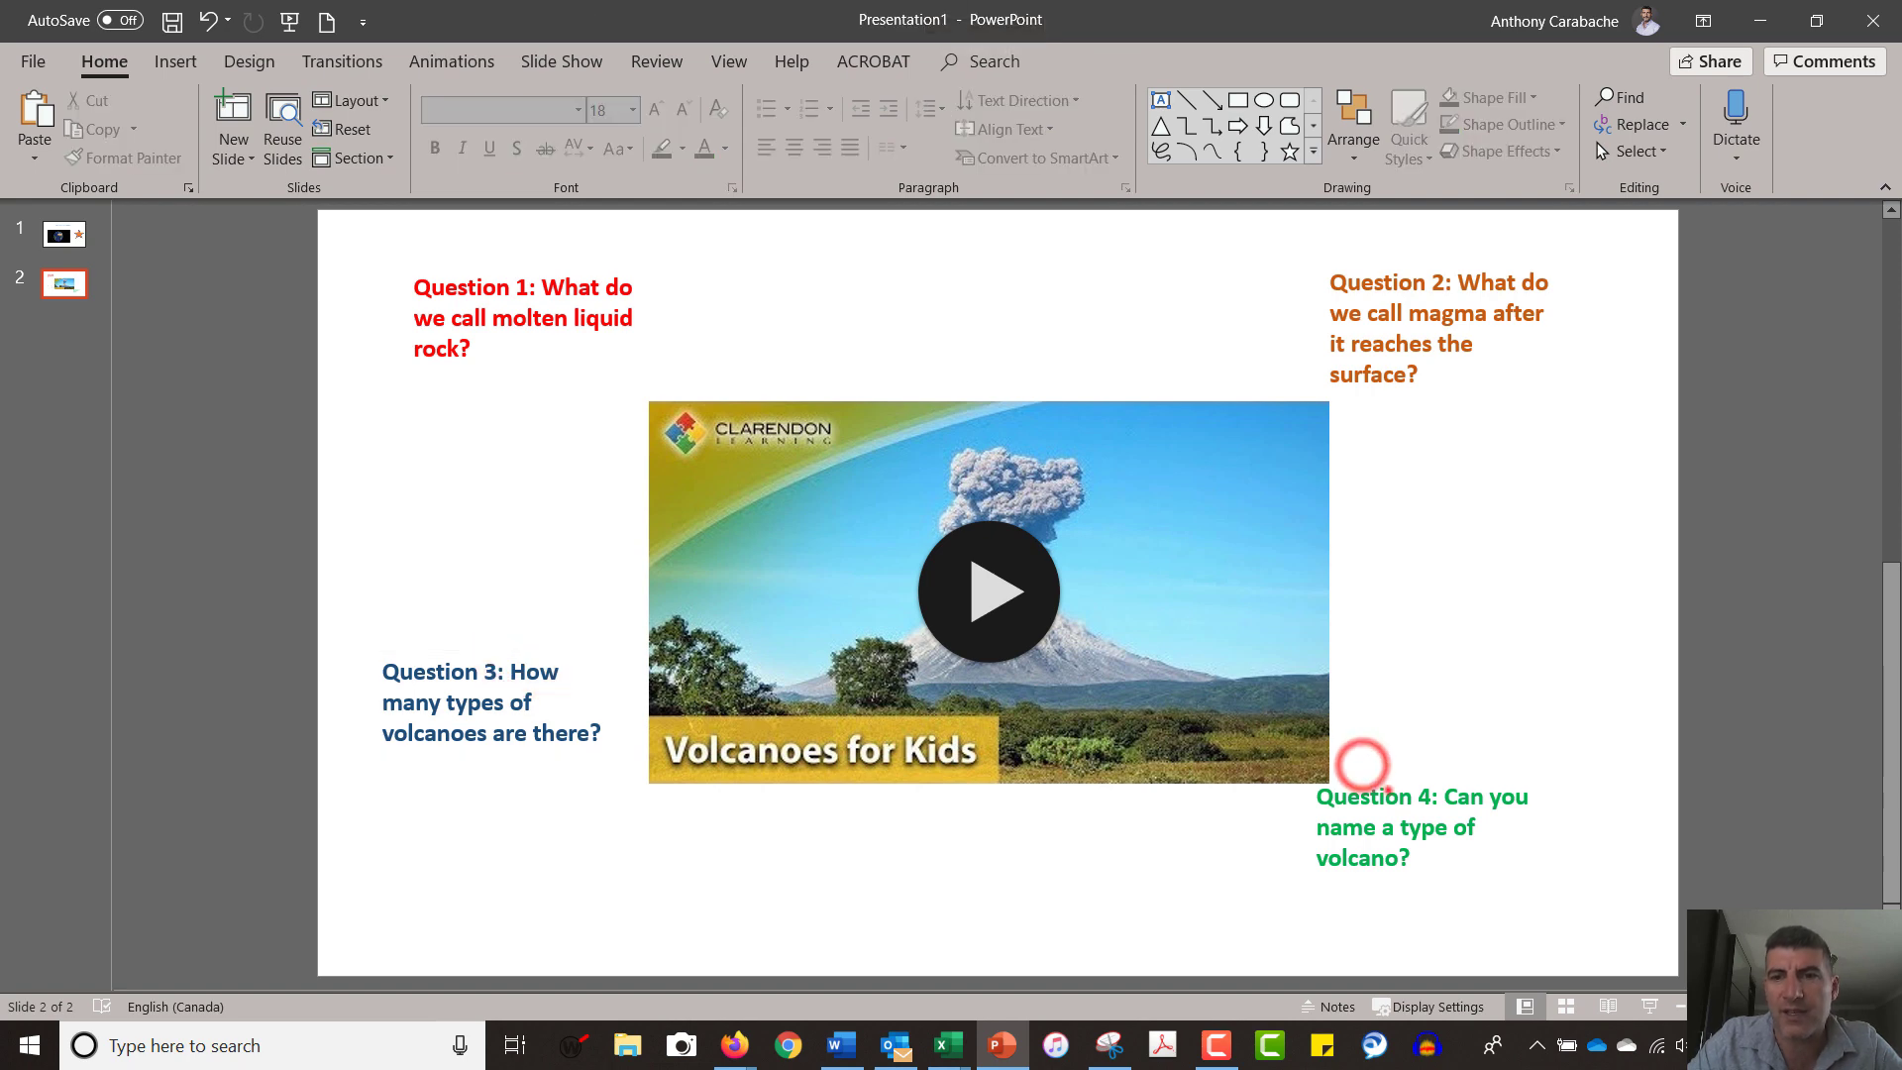
left_click_drag(1363, 777, 1388, 770)
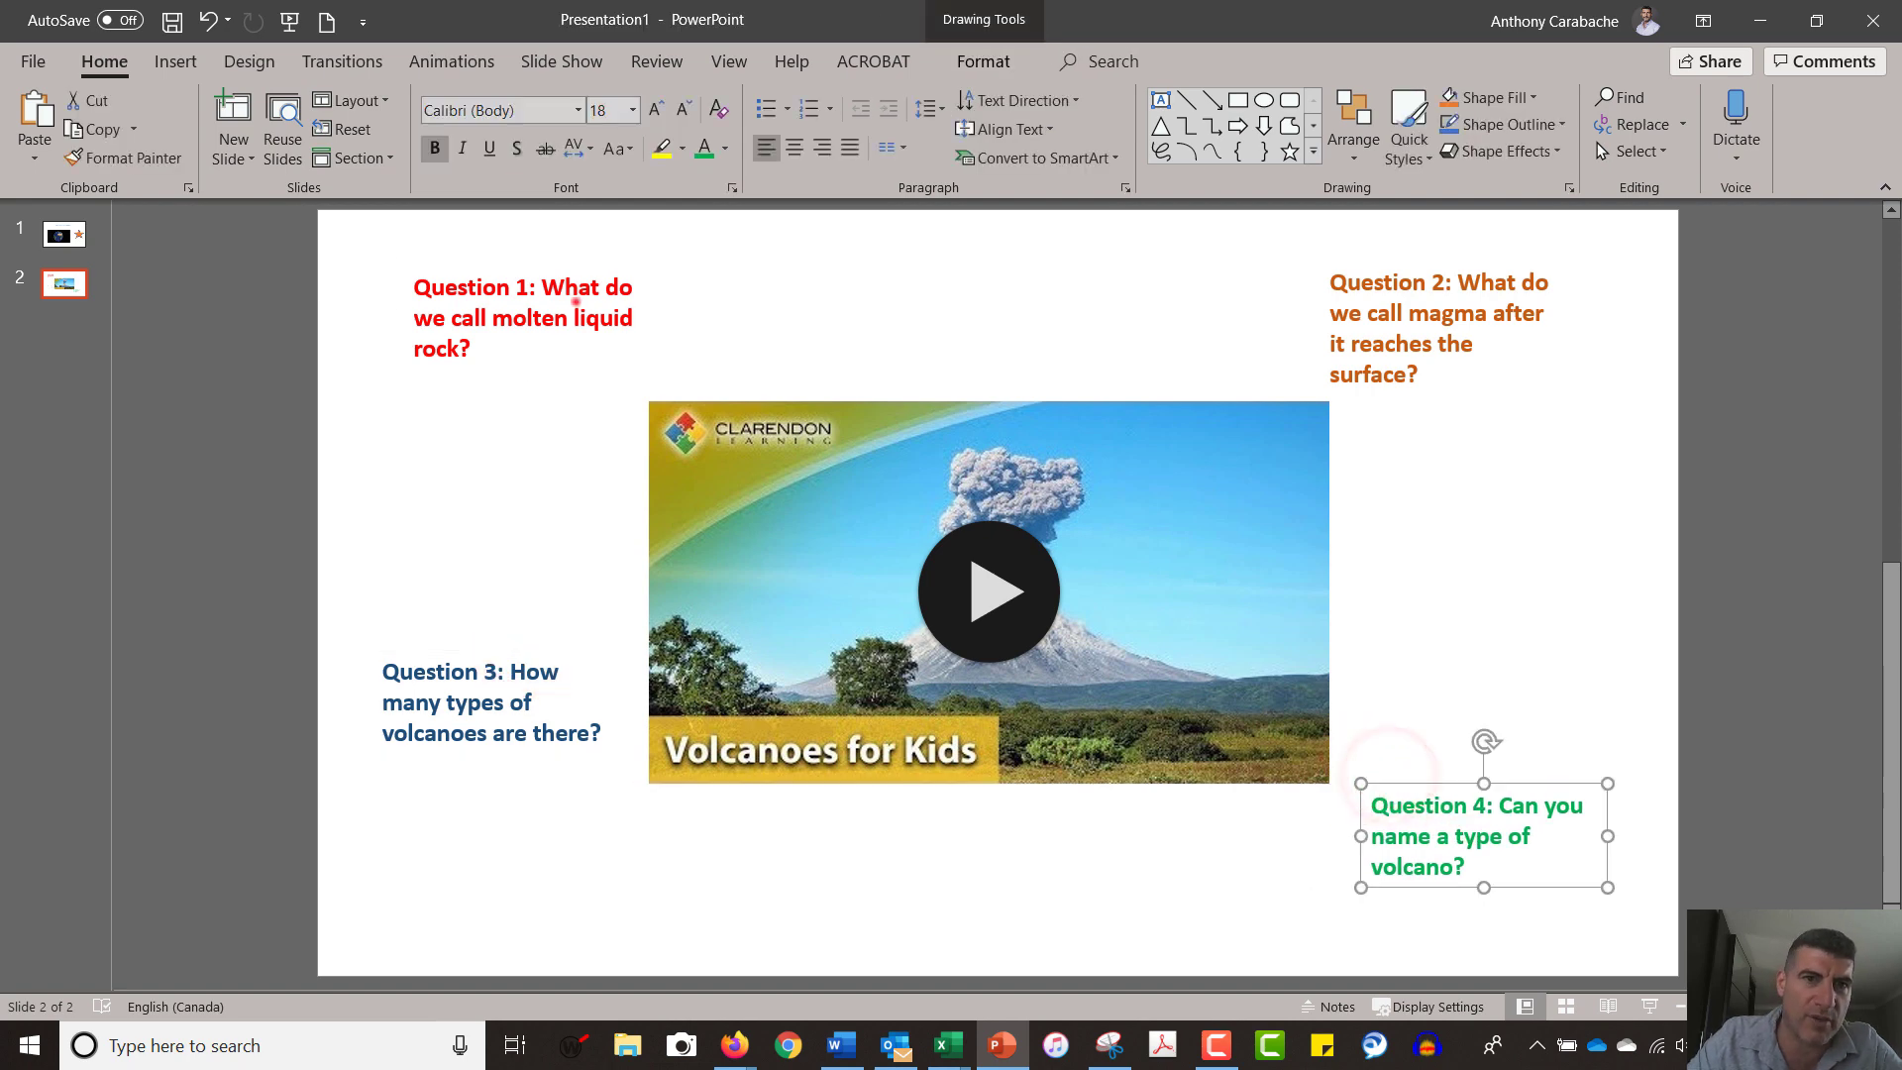
Shift Question 1 slightly left and up and Question 2 right and up around the video.
left_click(578, 302)
left_click_drag(582, 266, 551, 261)
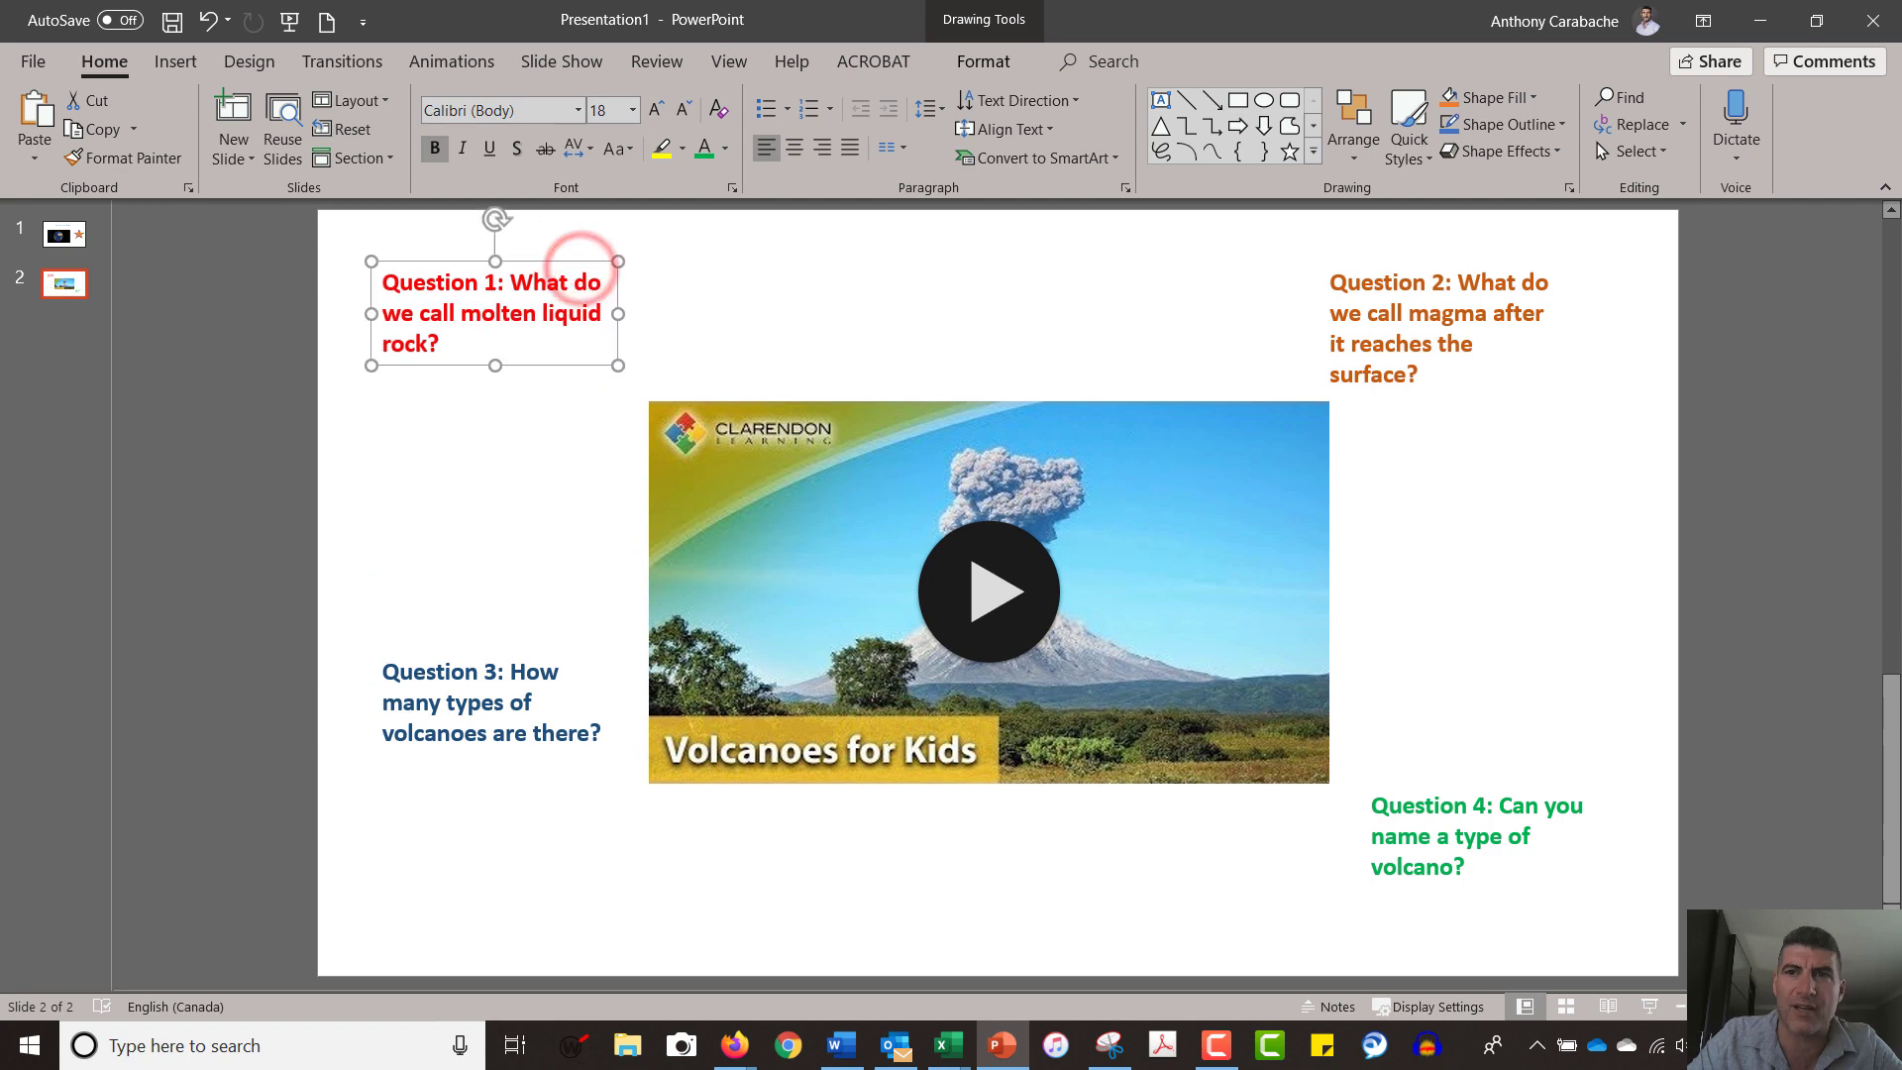
left_click(1408, 344)
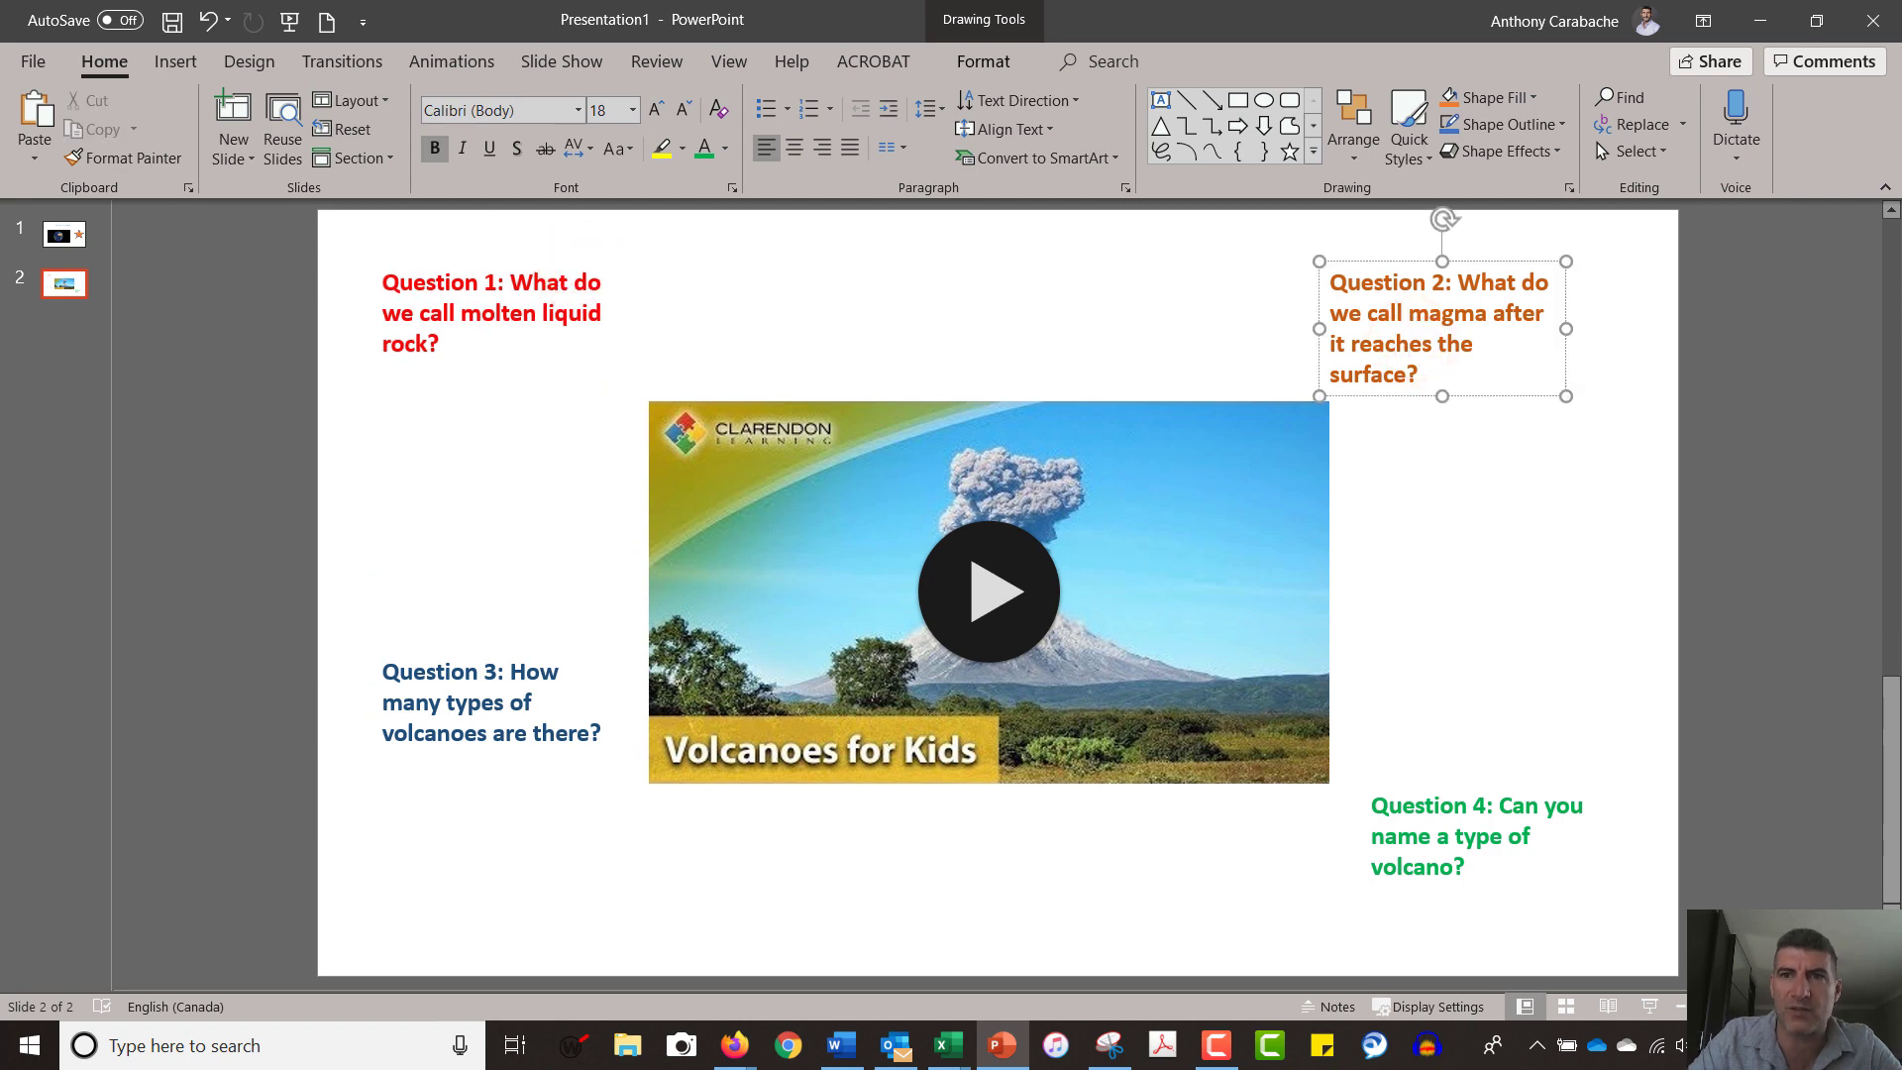
left_click_drag(1403, 262, 1445, 255)
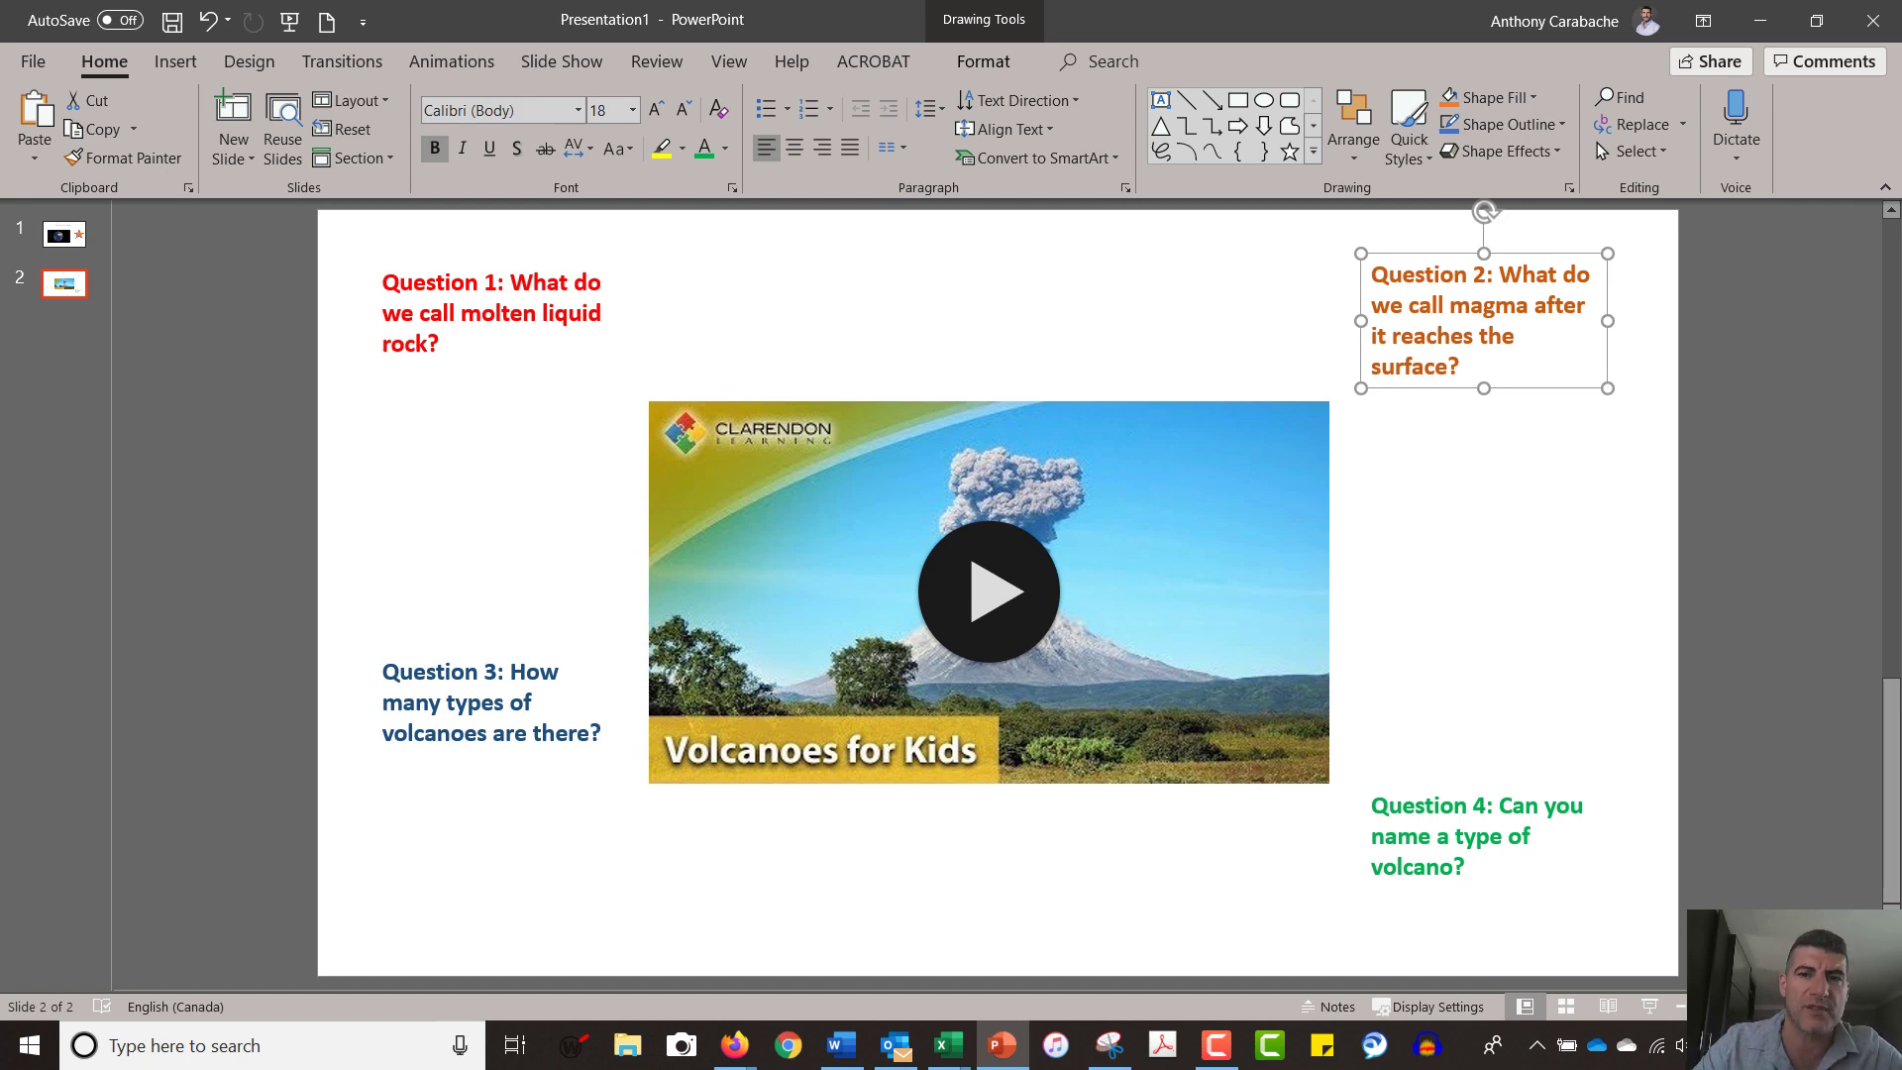
left_click(1113, 879)
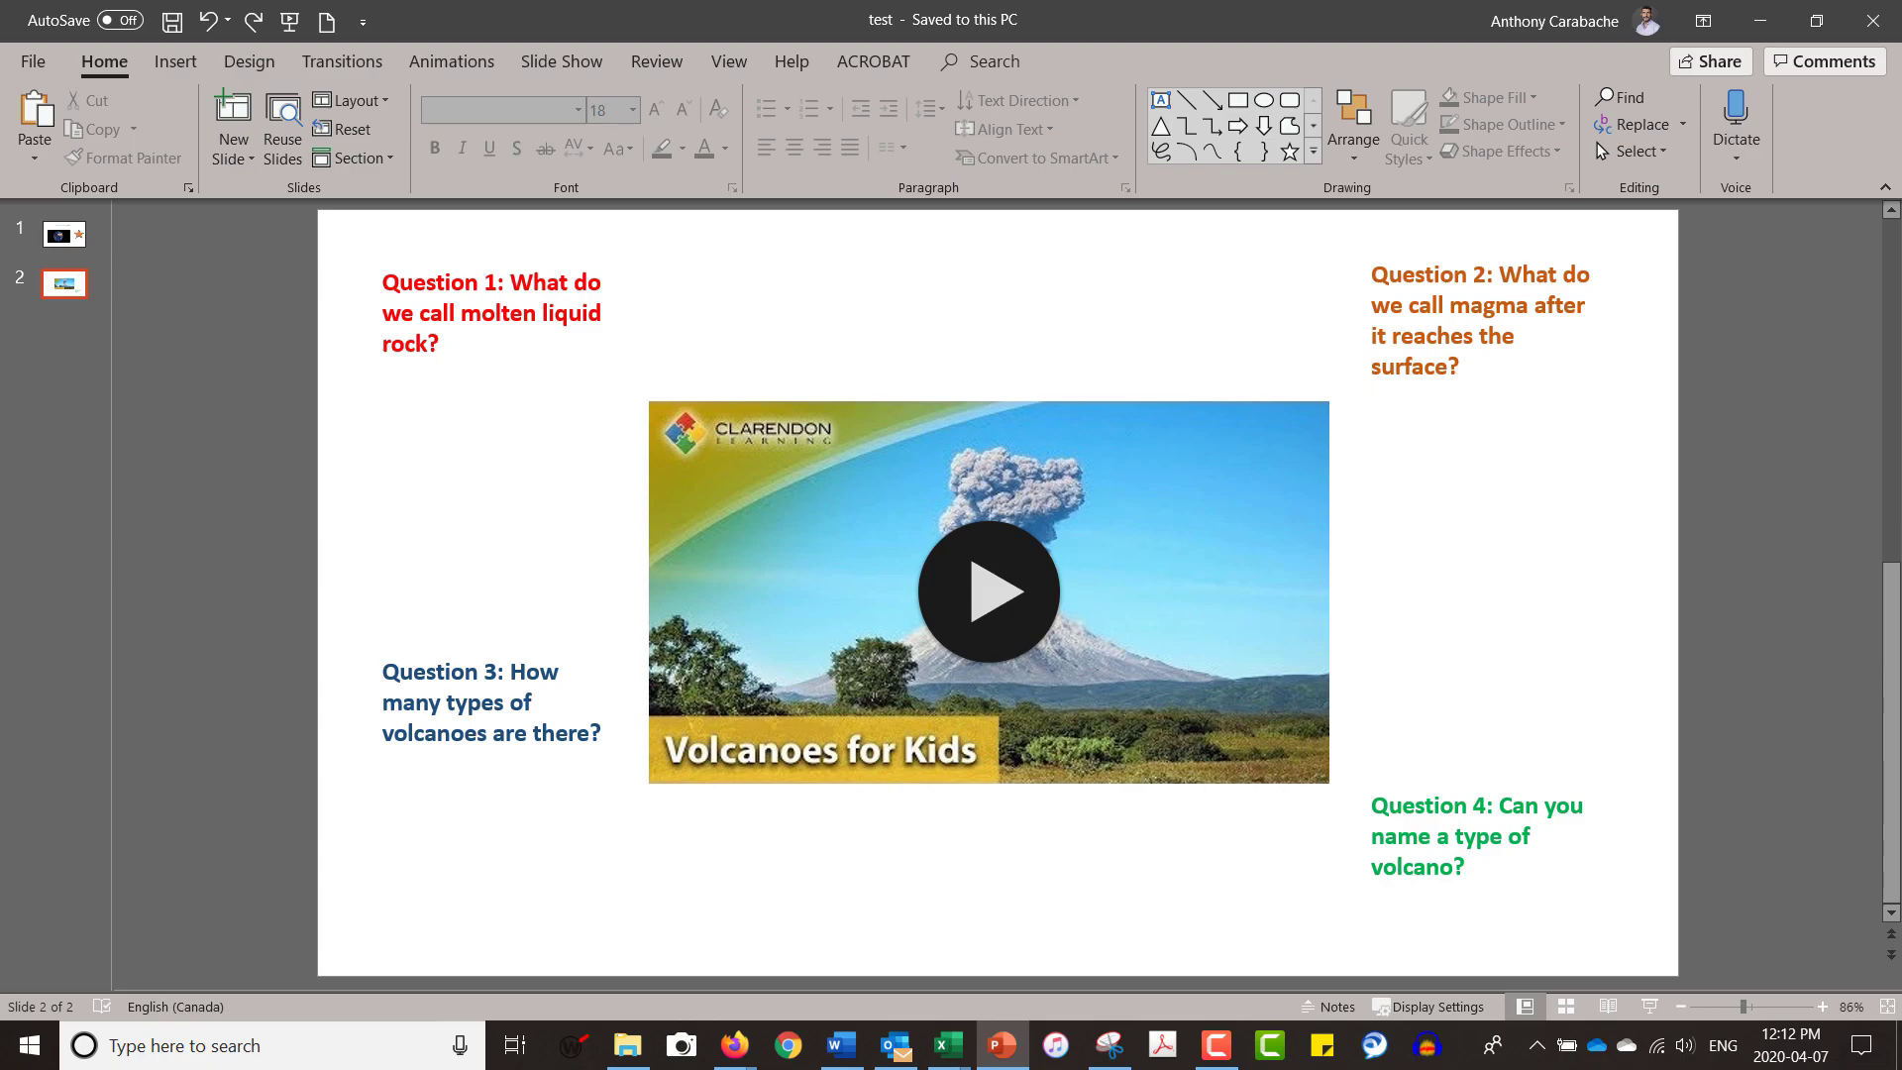
Save the deck as 'Volcanoes' in PowerPoint Show (*.ppsx) format.
left_click(34, 63)
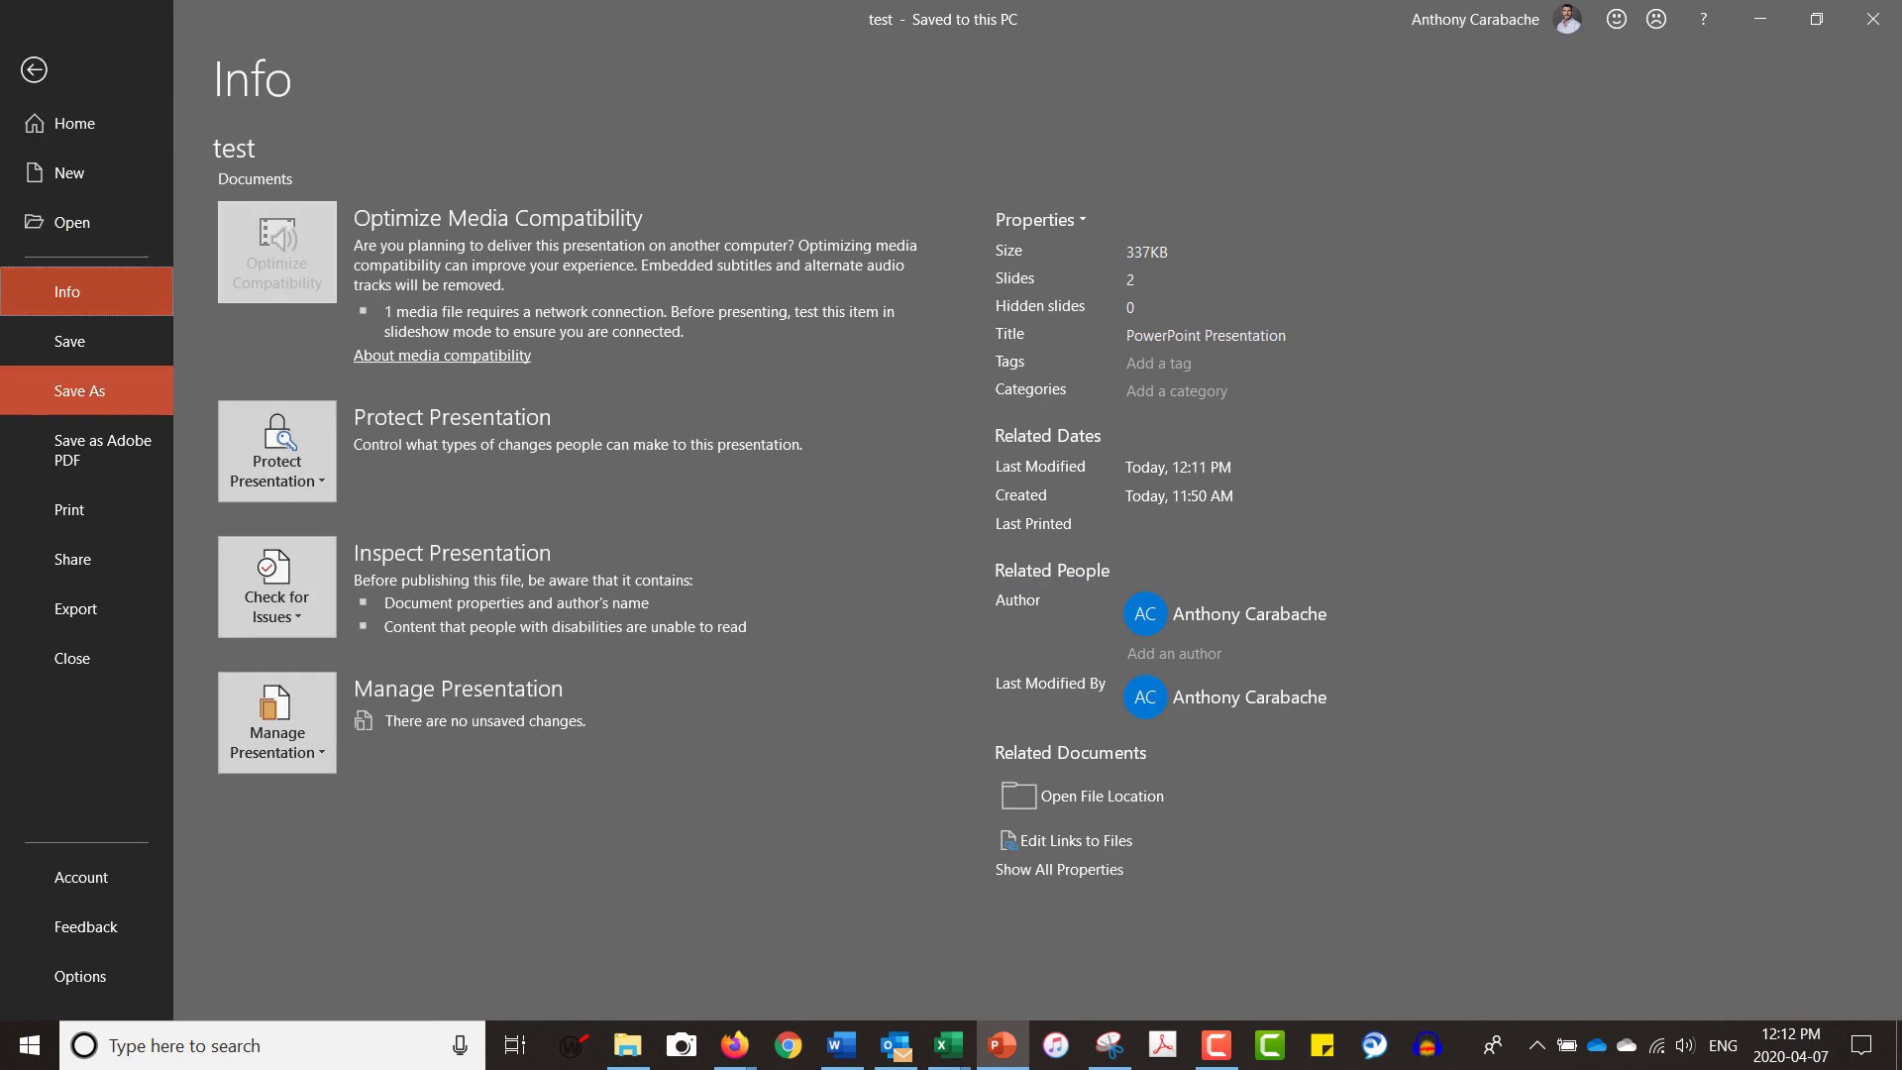
left_click(109, 388)
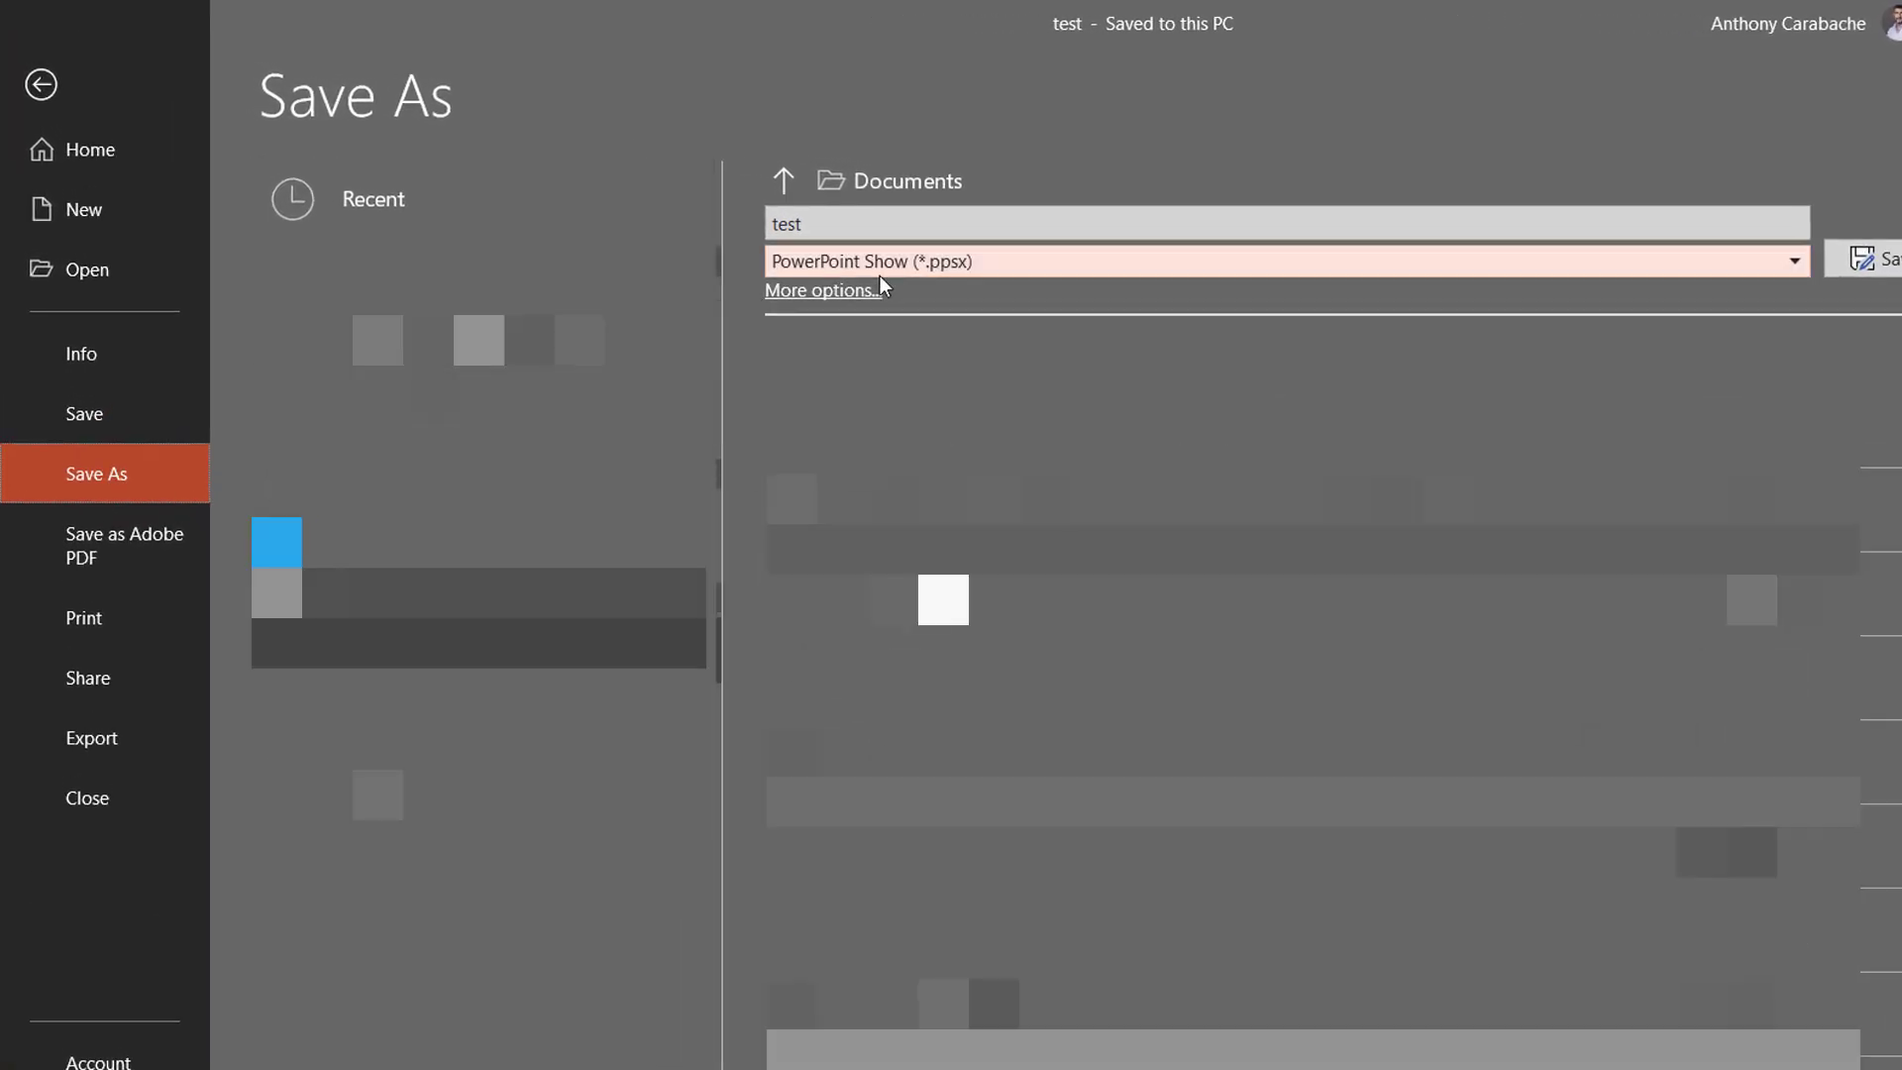
double_click(931, 227)
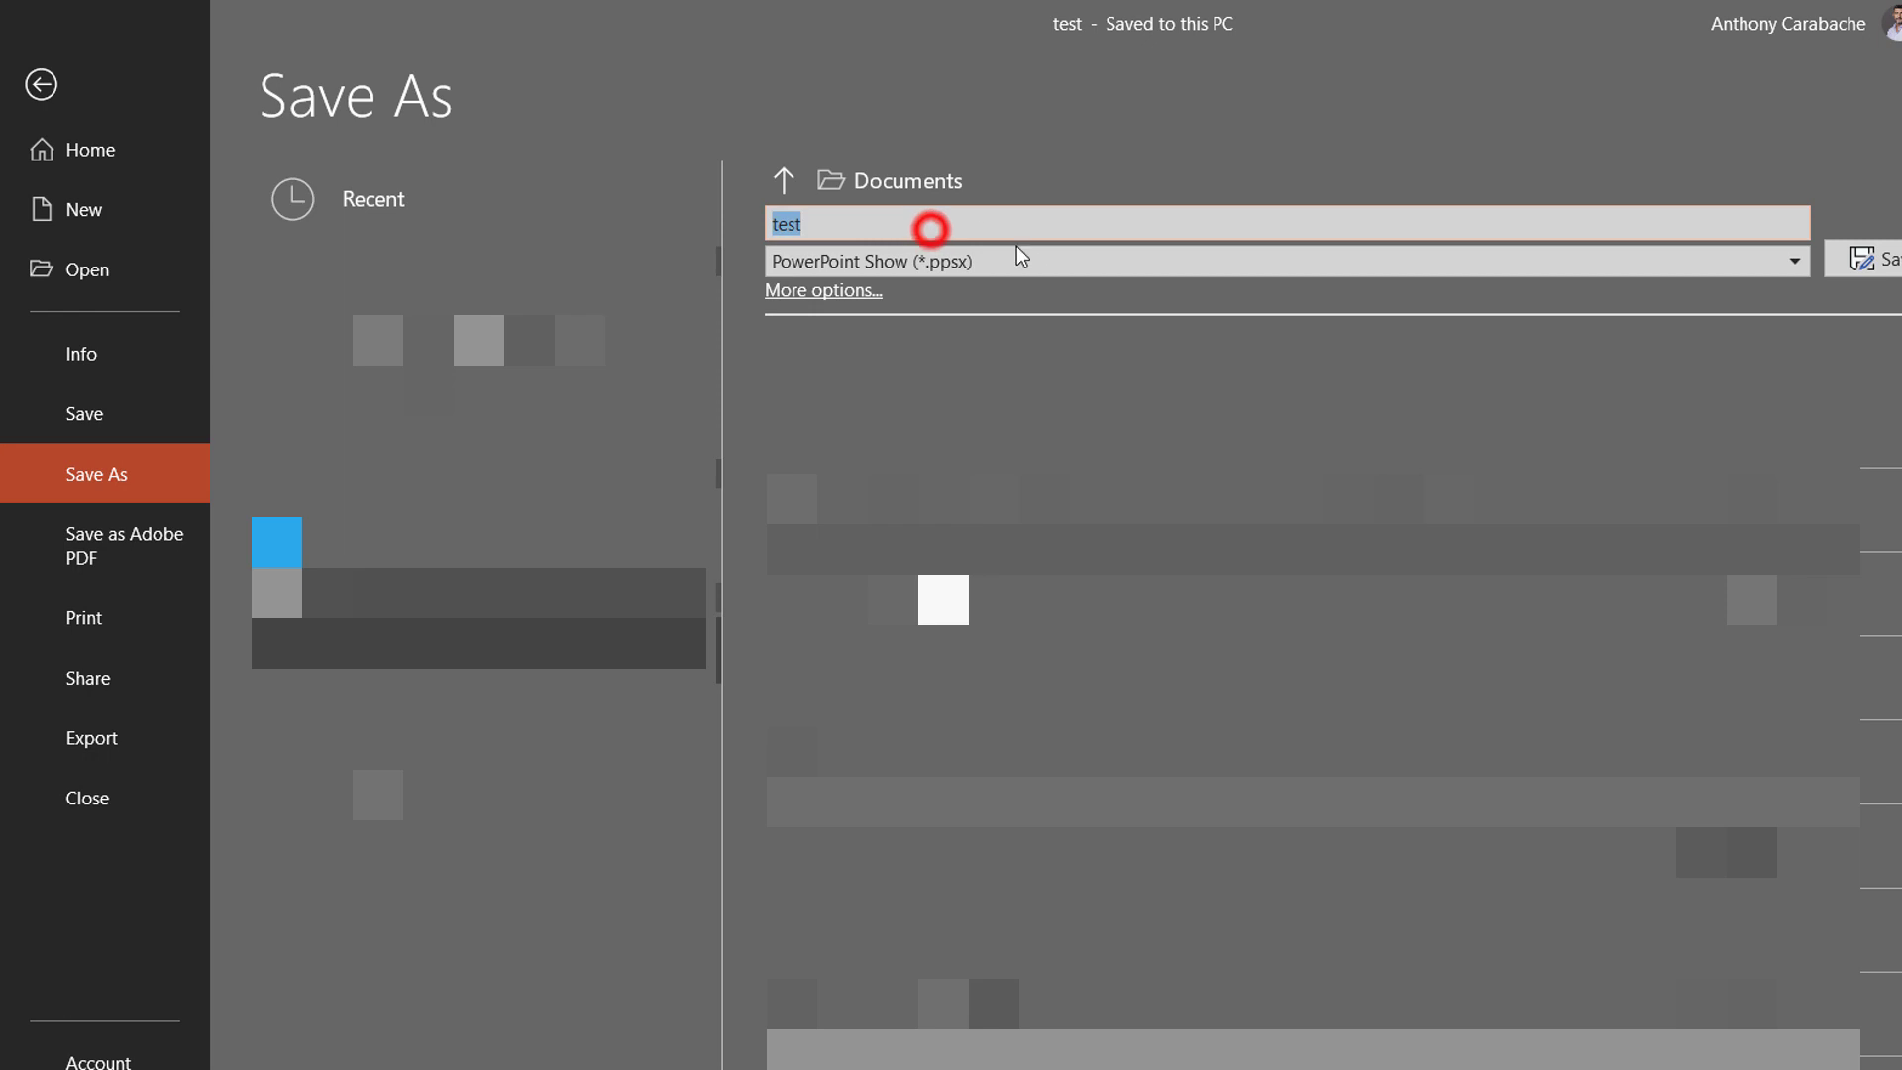
type("Volcanoes")
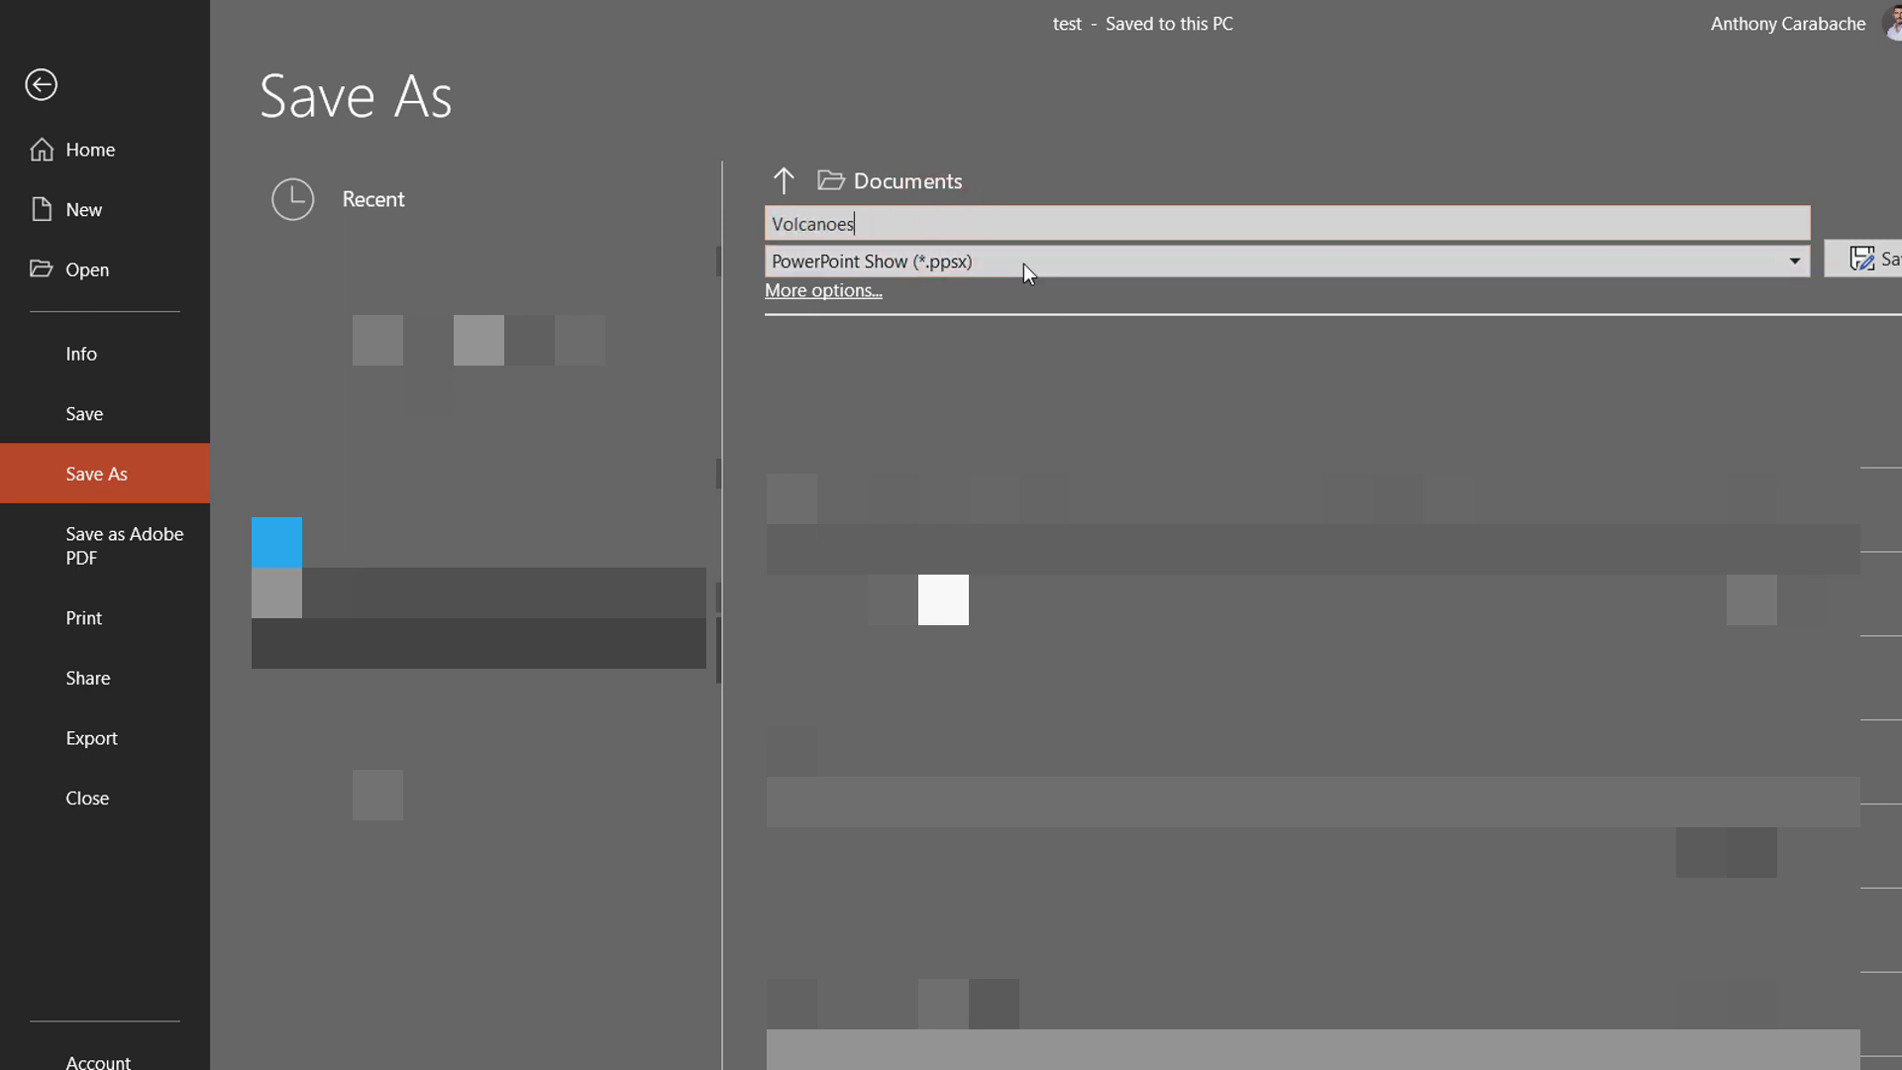
left_click(1022, 262)
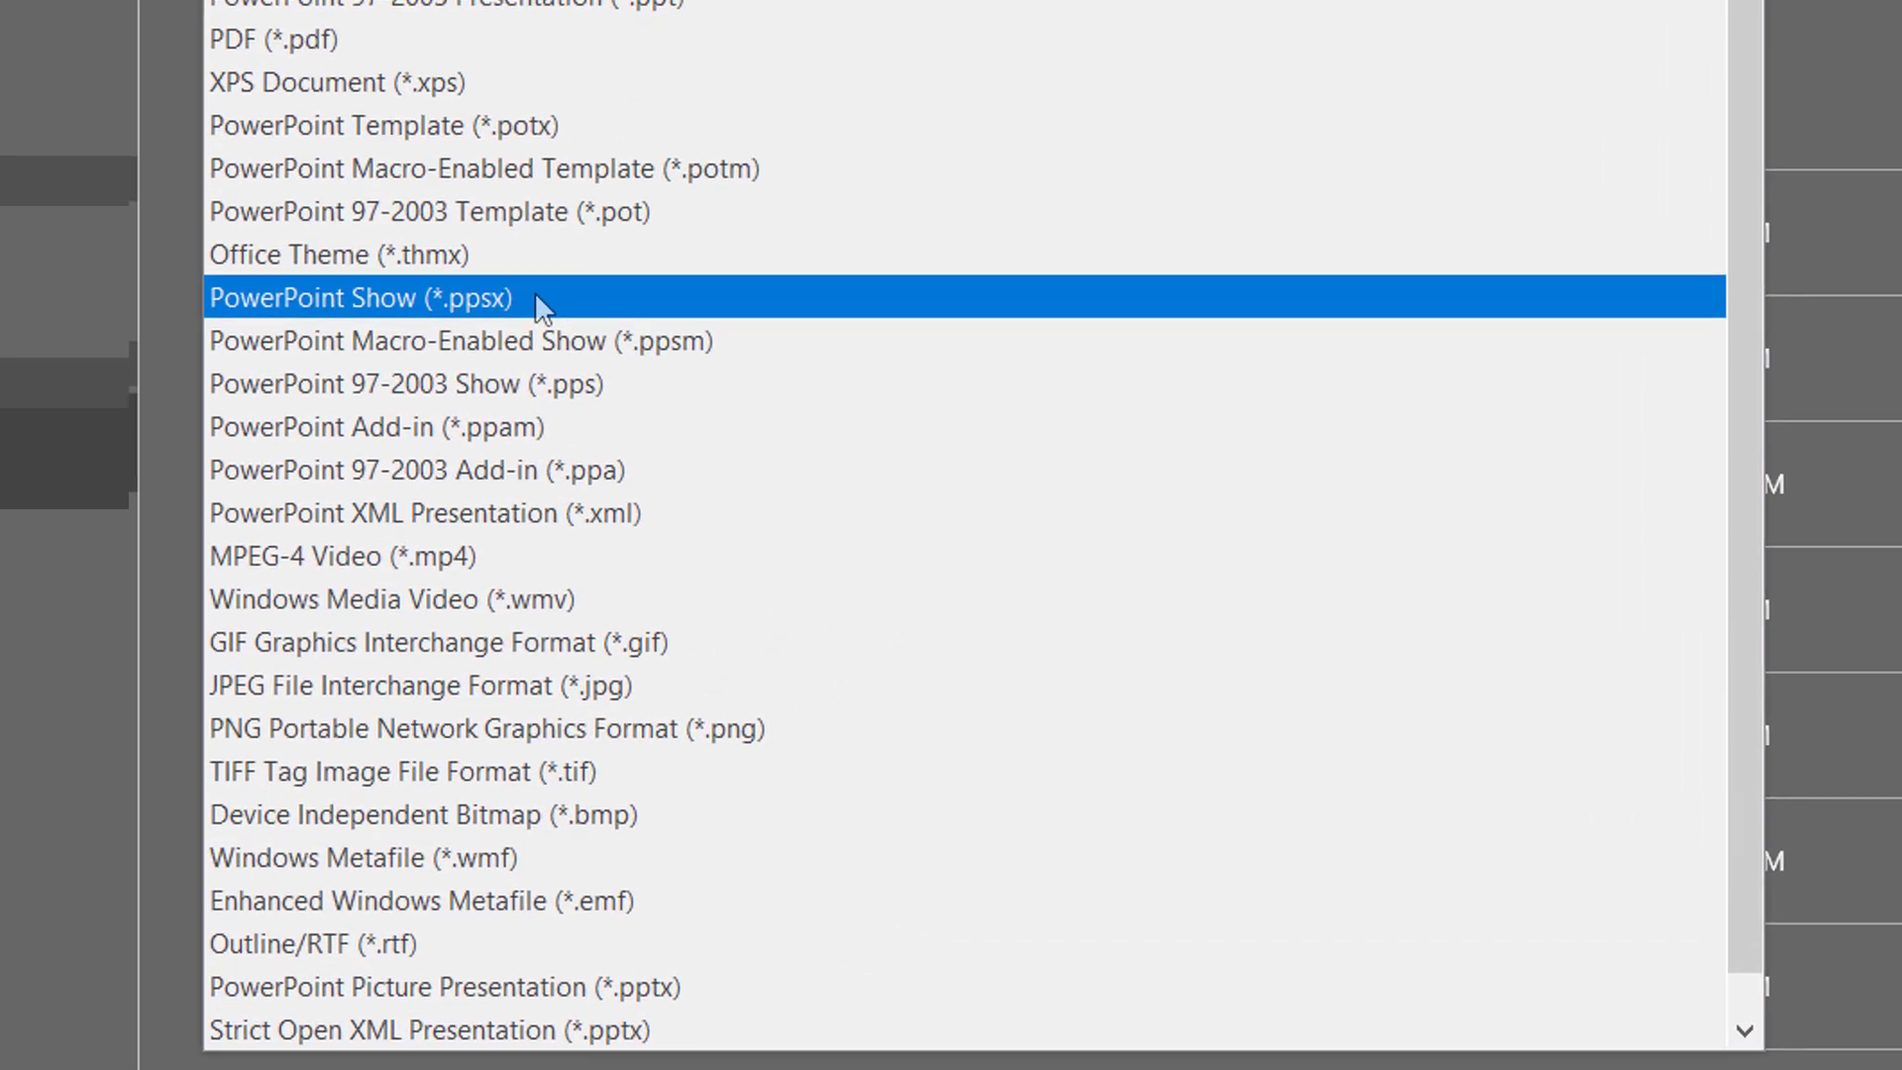
left_click(976, 555)
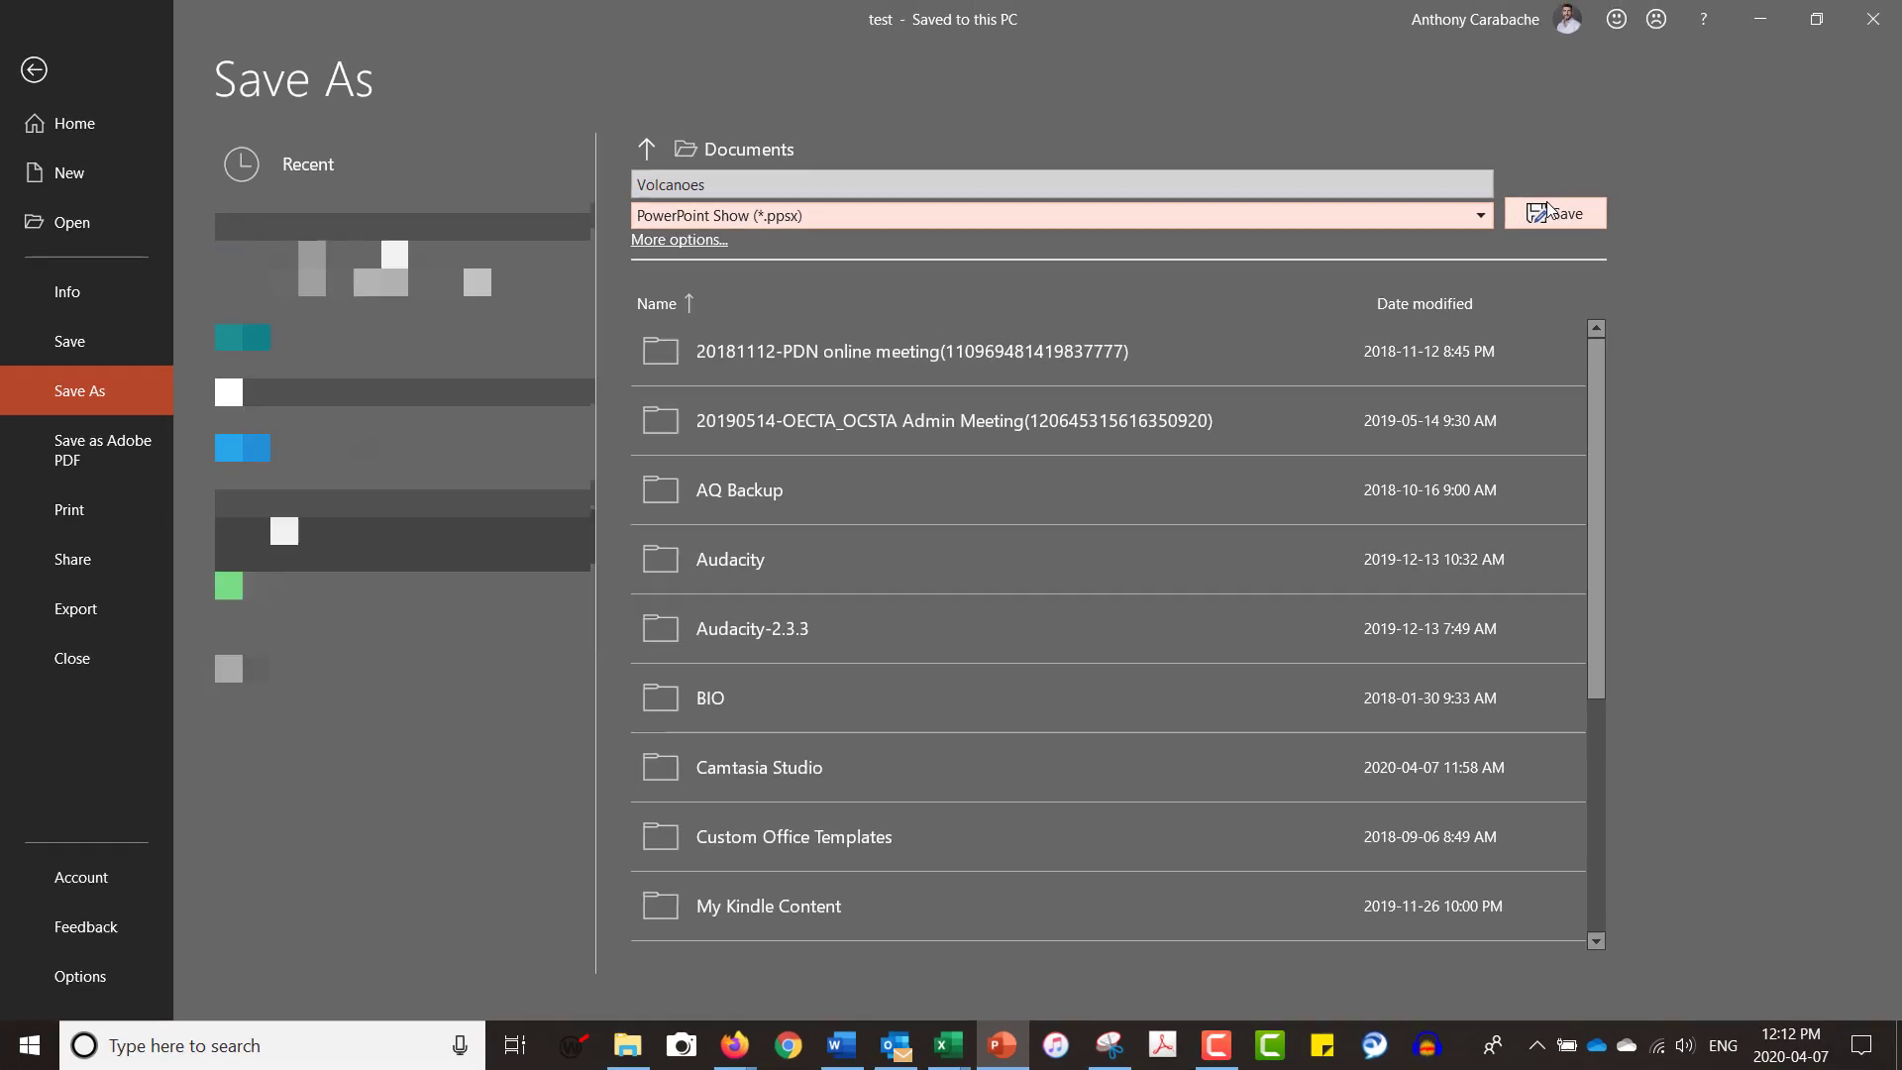
left_click(1547, 205)
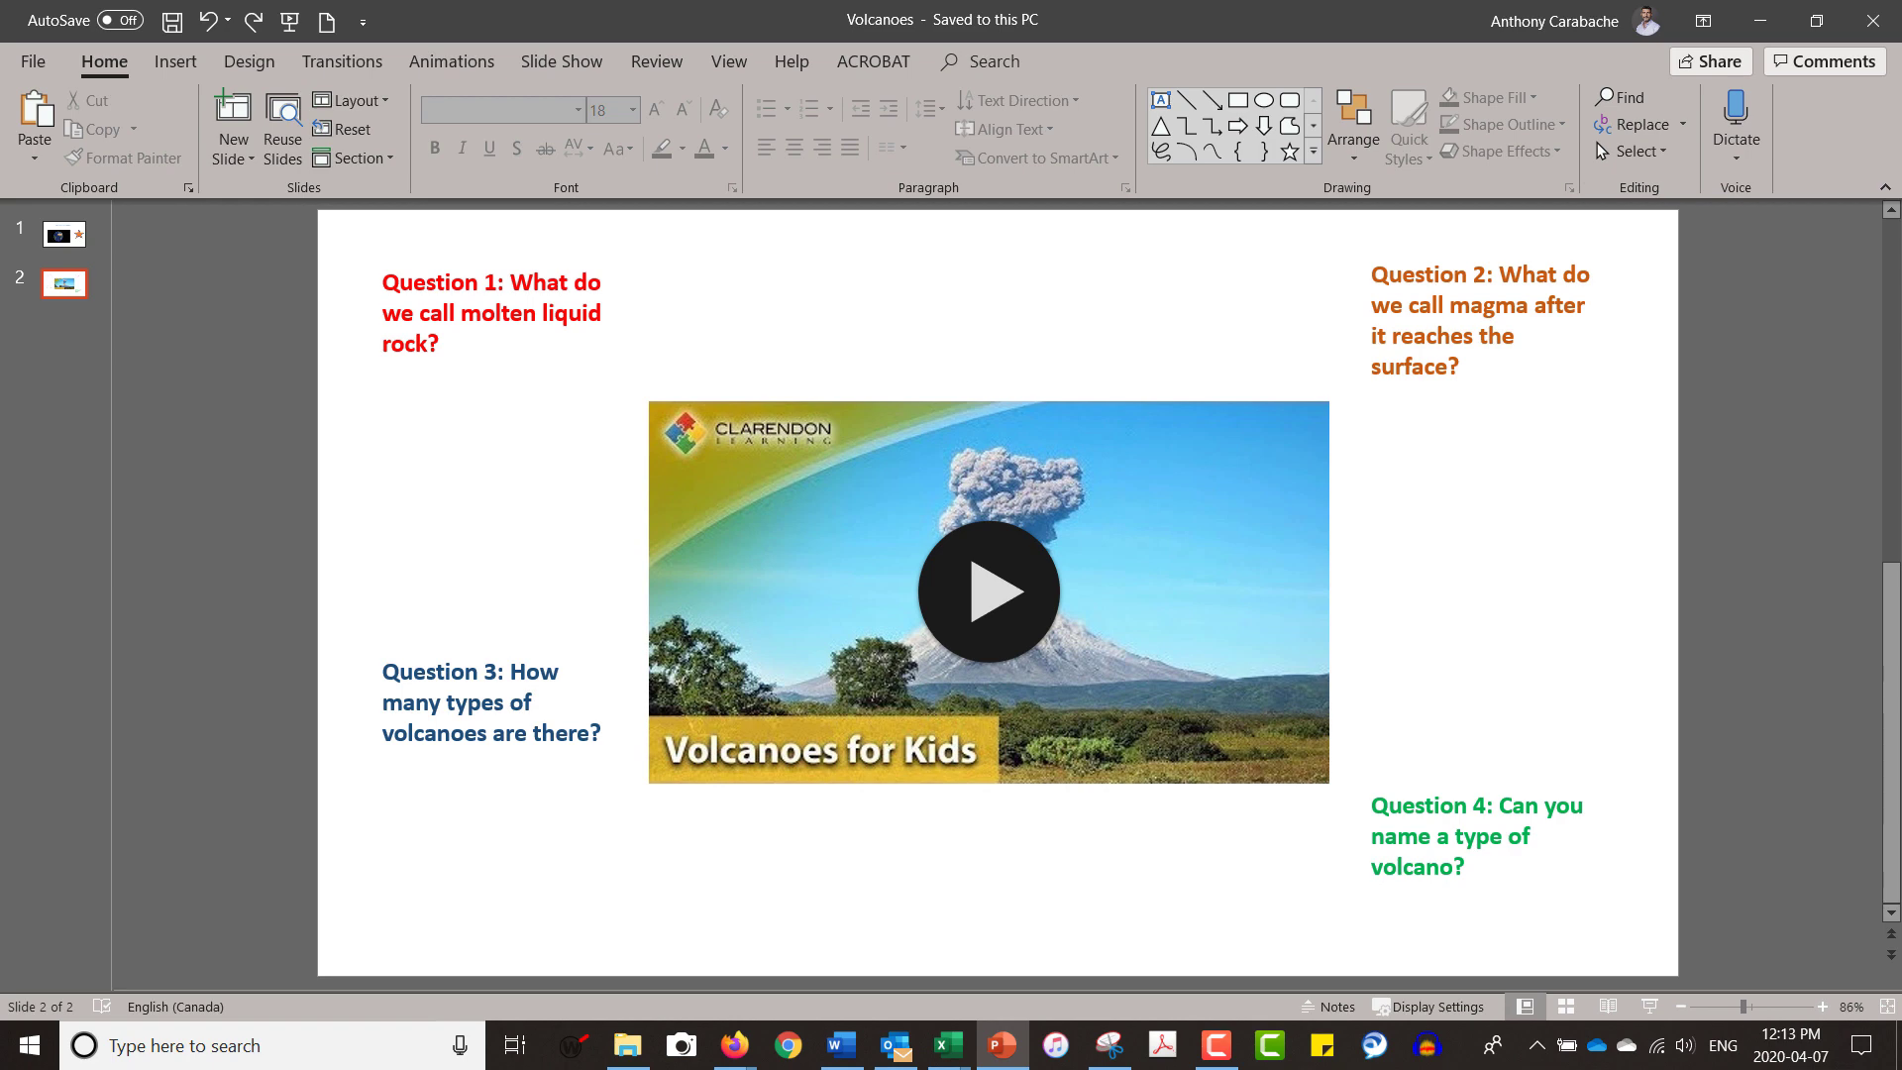
Play the embedded Volcanoes for Kids video on slide 2 and pause it at 0:01.
left_click(988, 591)
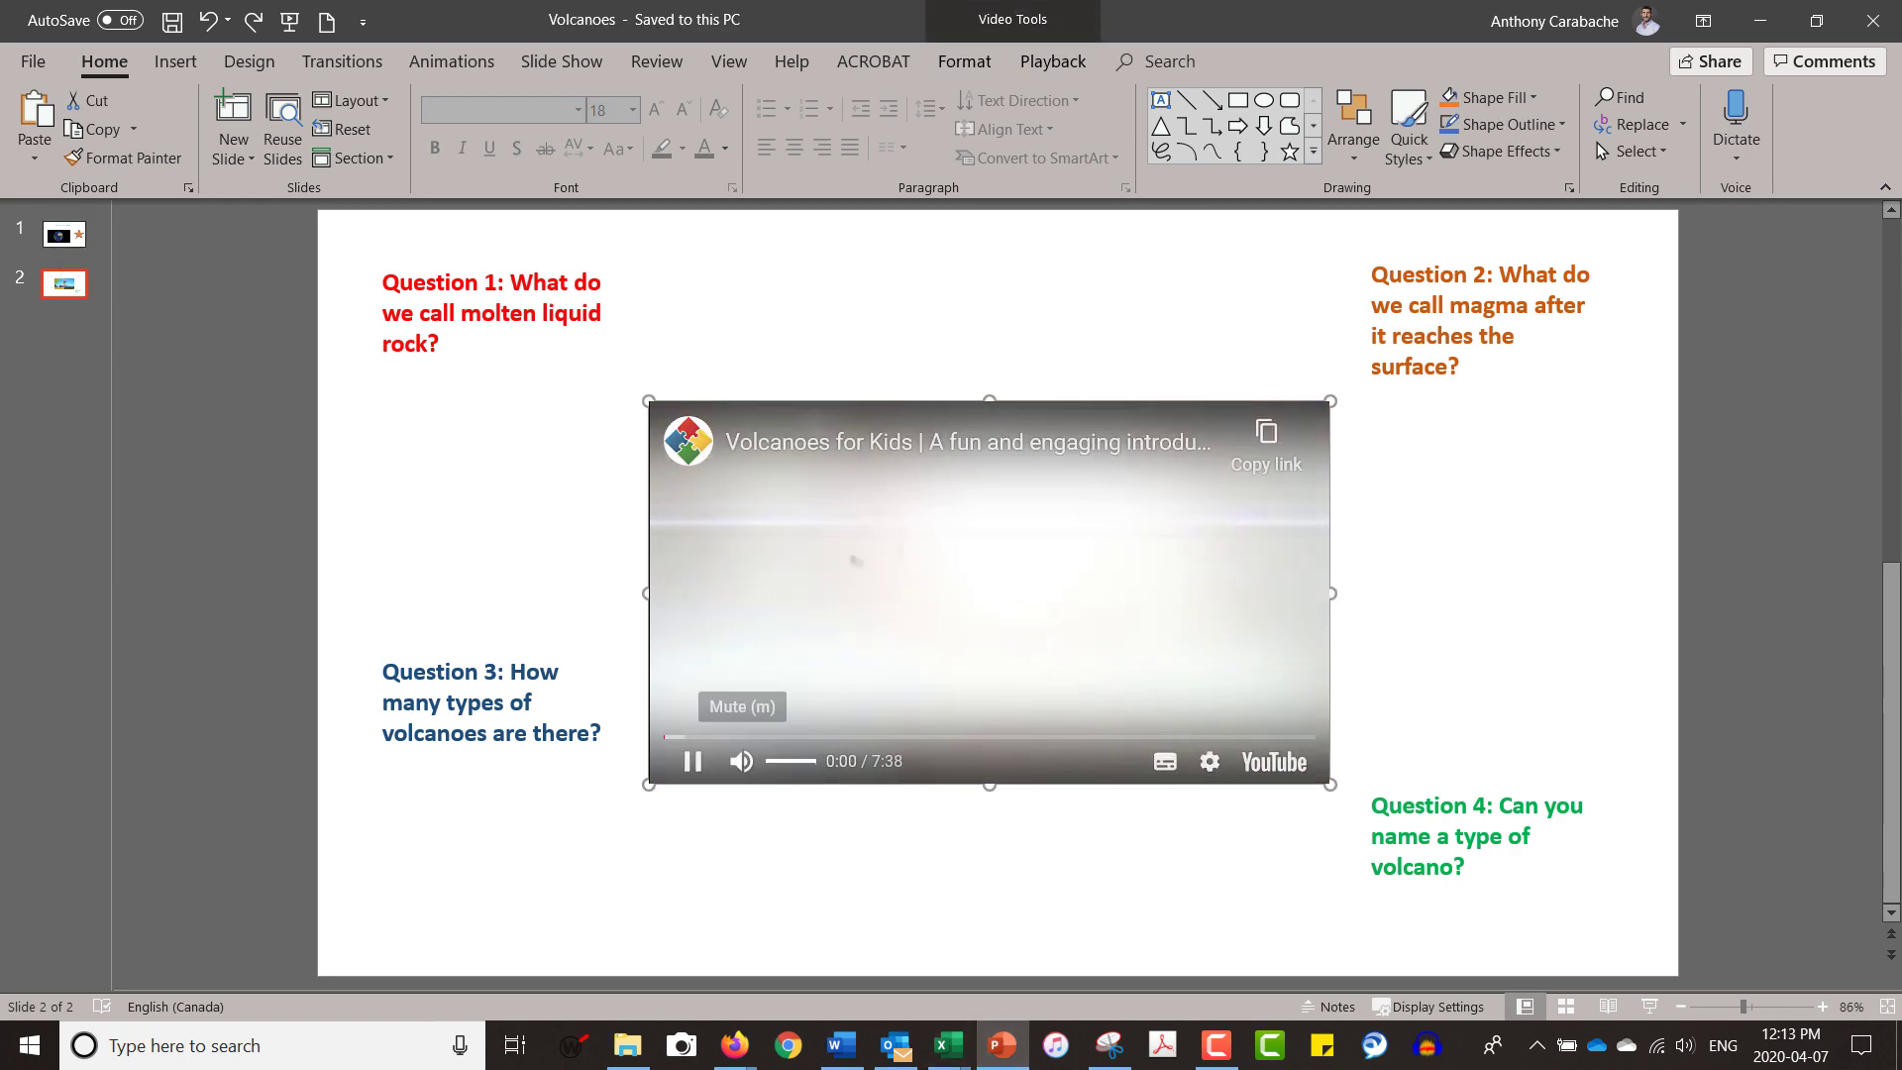
left_click(692, 760)
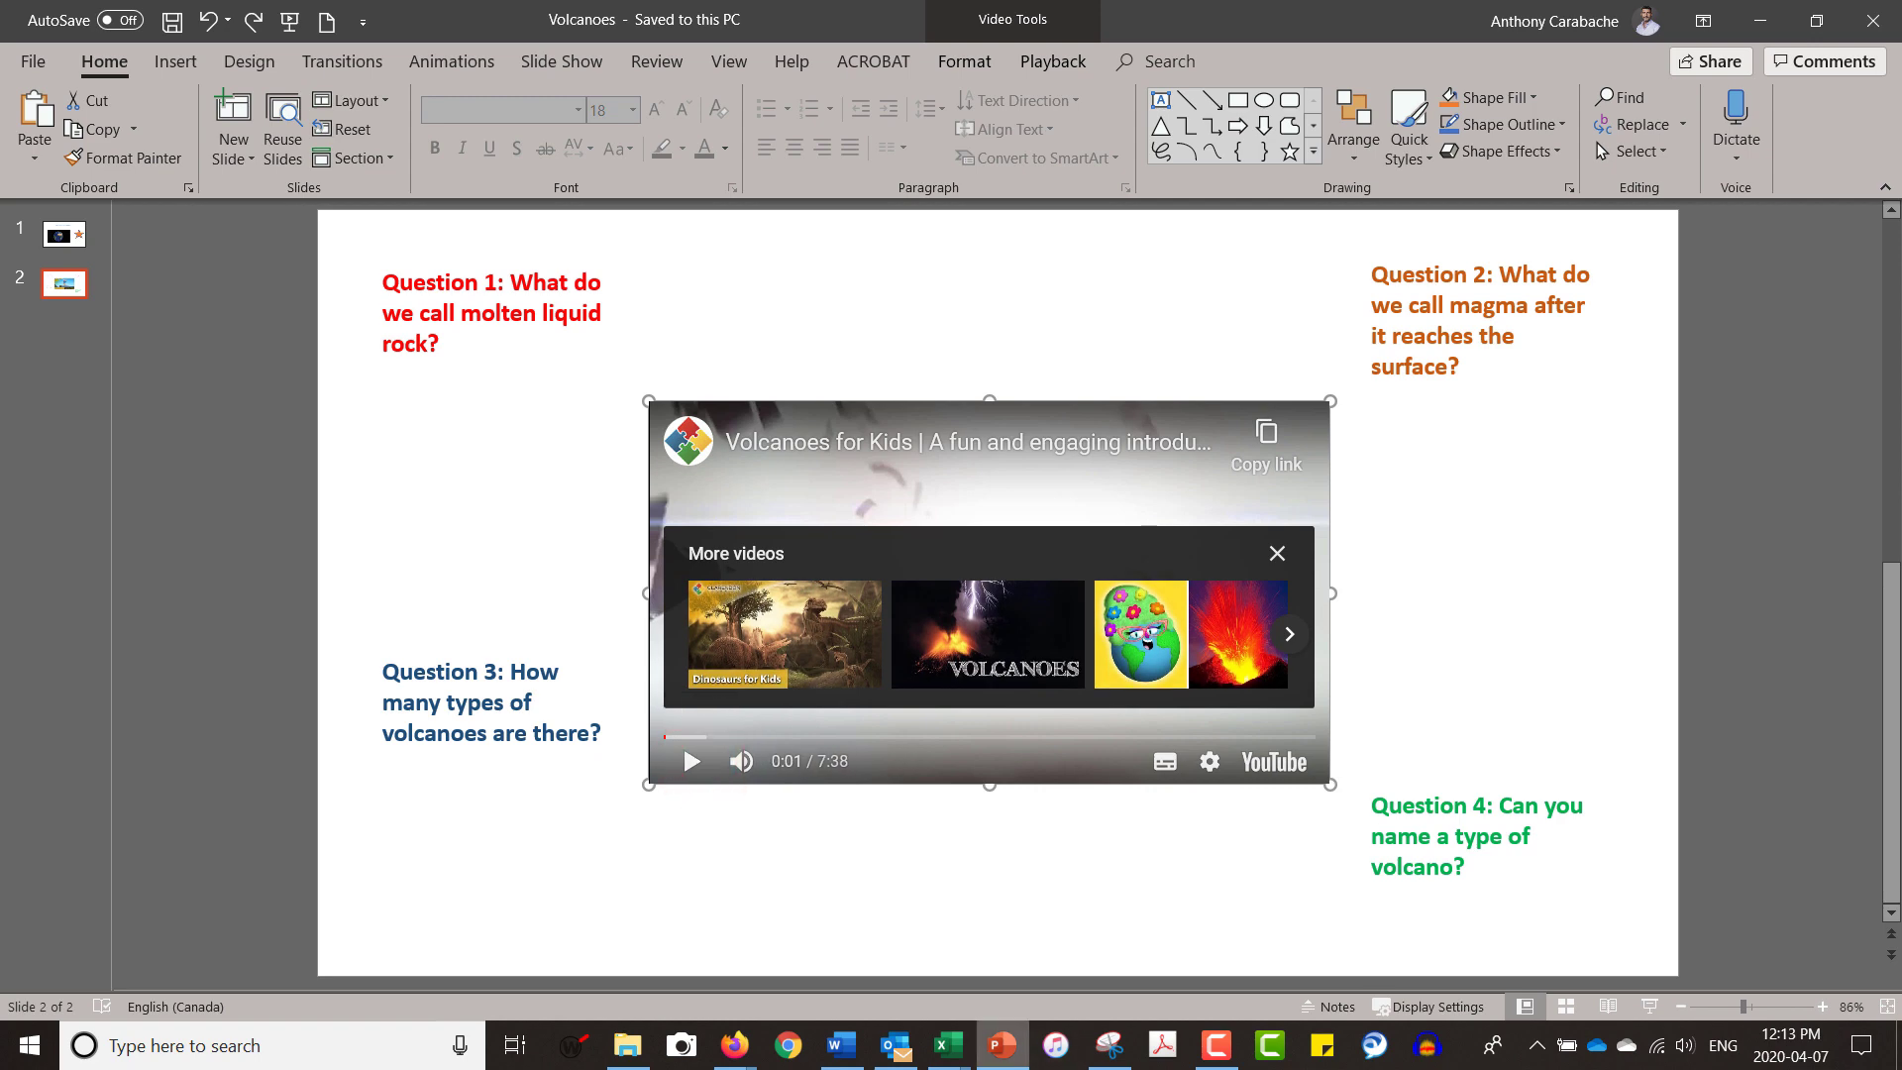
mouse_move(1001, 1045)
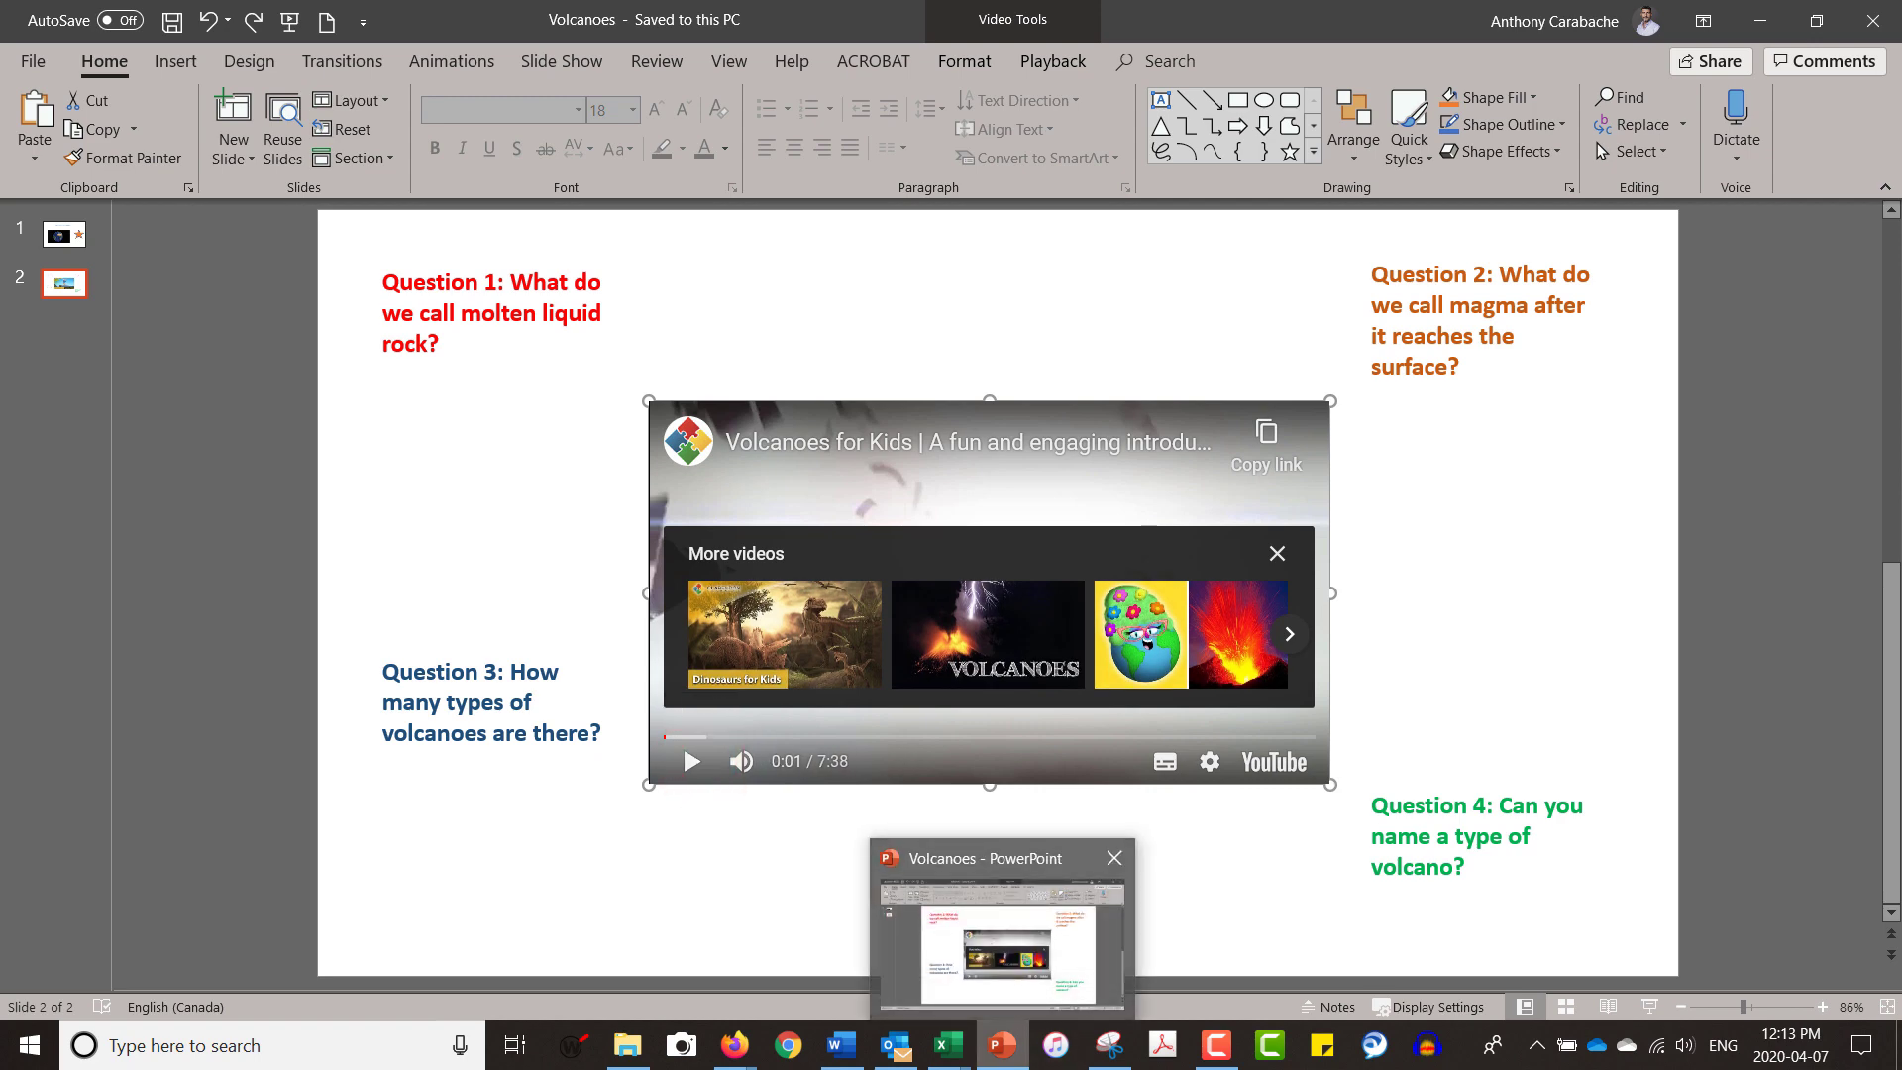